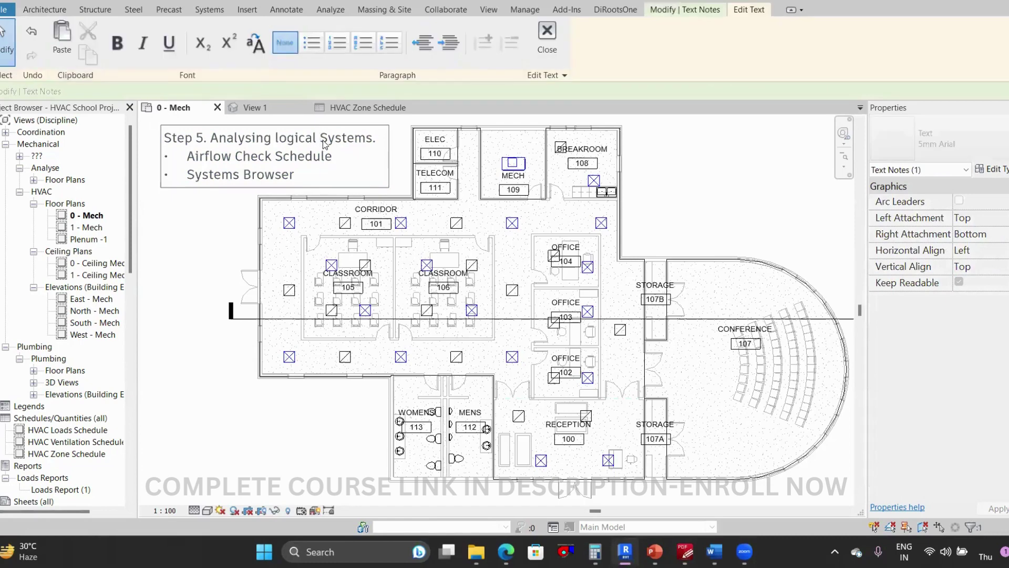
Insert "Air" before "Systems" in the Step 5 note's heading and widen the note so the heading fits on one line
{"action": "type", "text": "Air"}
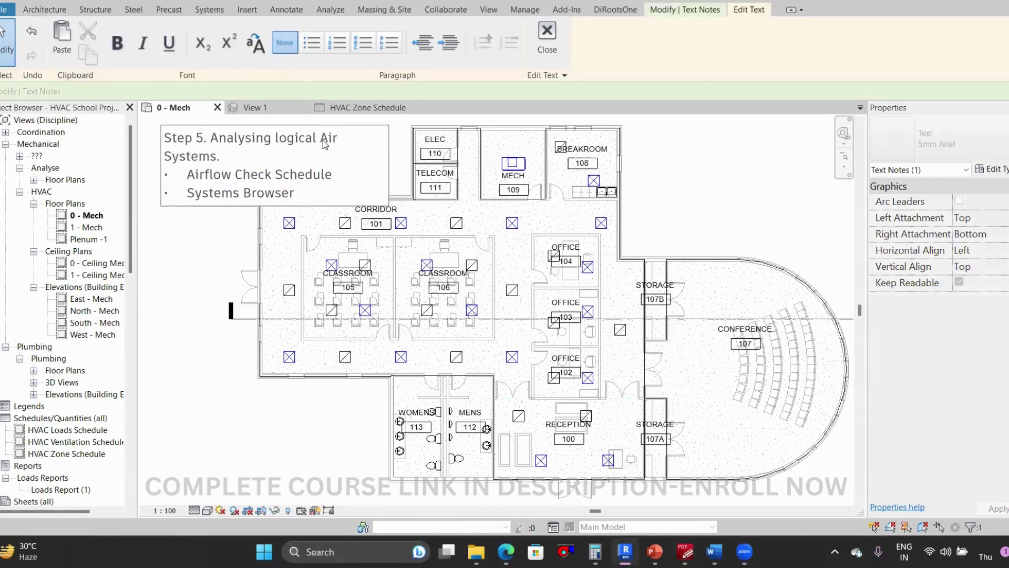
{"action": "left_click", "coordinate": [399, 174]}
{"action": "left_click_drag", "start_coordinate": [389, 165], "coordinate": [417, 156]}
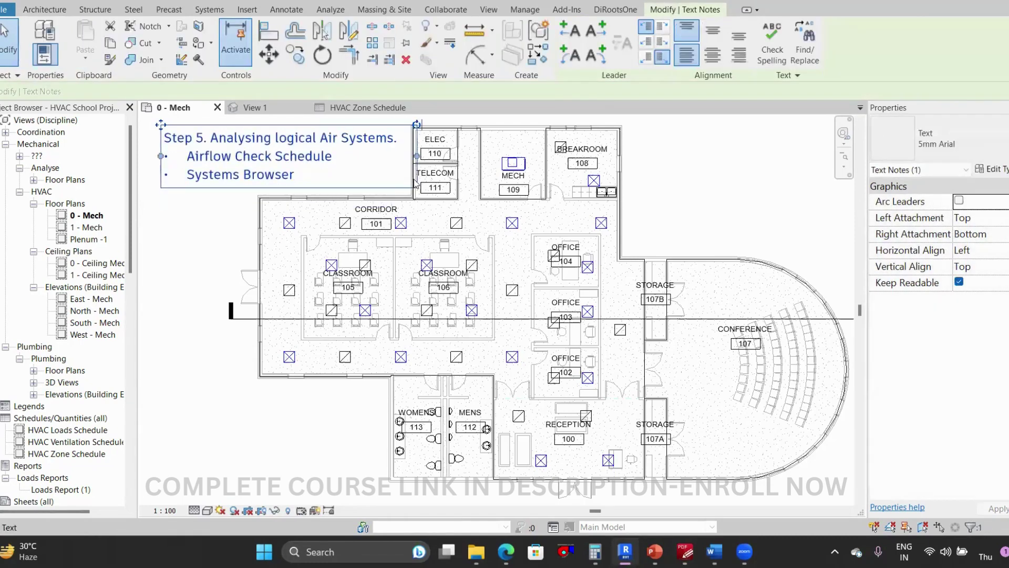
{"action": "left_click", "coordinate": [697, 180]}
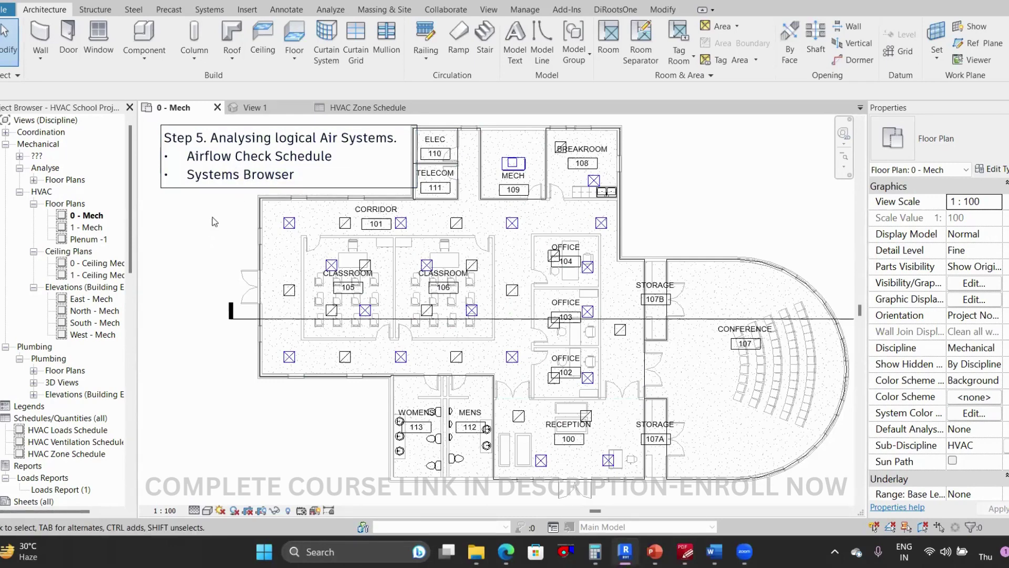
Move the Step 5 text note slightly left, clear of the ELEC and TELECOM rooms
{"action": "middle_click_drag", "start_coordinate": [159, 132], "coordinate": [171, 136]}
{"action": "left_click", "coordinate": [171, 135]}
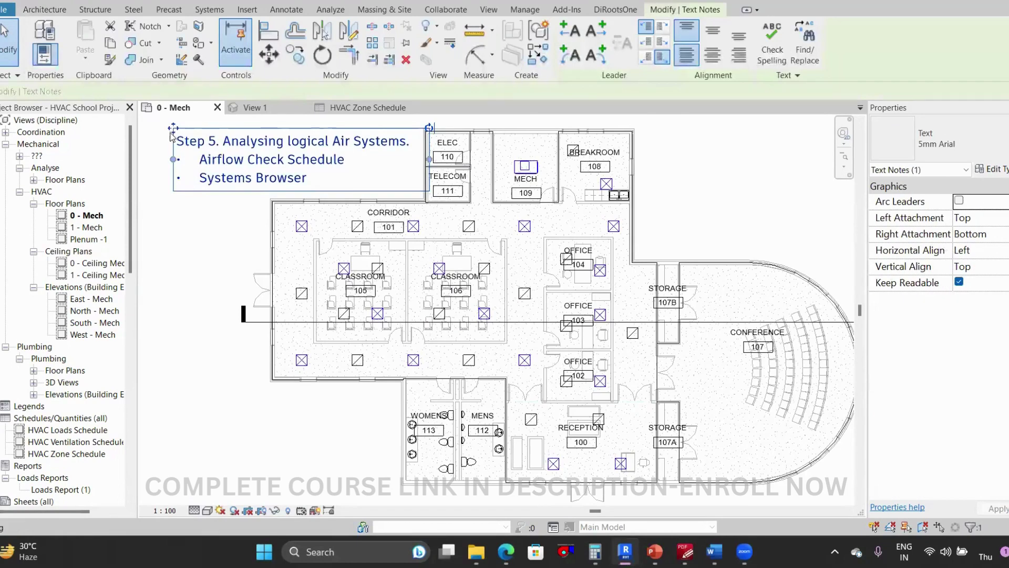
{"action": "left_click_drag", "start_coordinate": [171, 136], "coordinate": [146, 136]}
{"action": "key", "text": "Escape"}
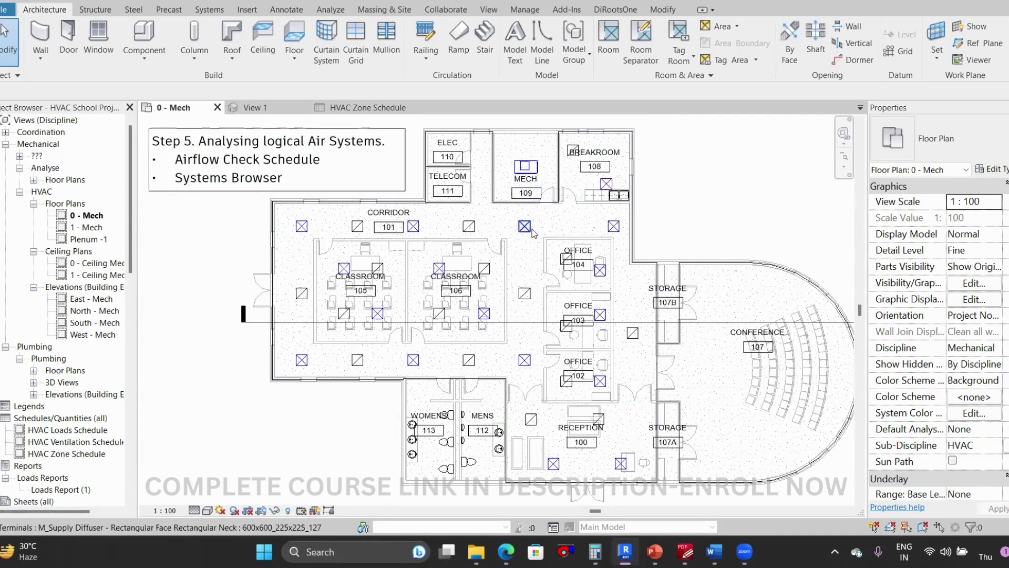
Select the Zone A duct system from a corridor supply diffuser and widen the properties area to read its flow
{"action": "key", "text": "Tab"}
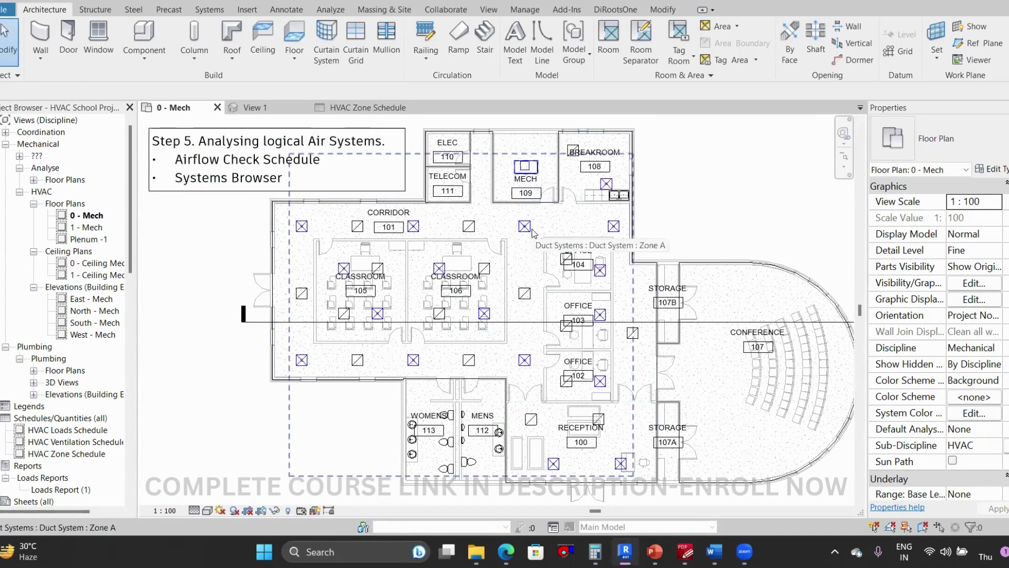
{"action": "left_click", "coordinate": [534, 233]}
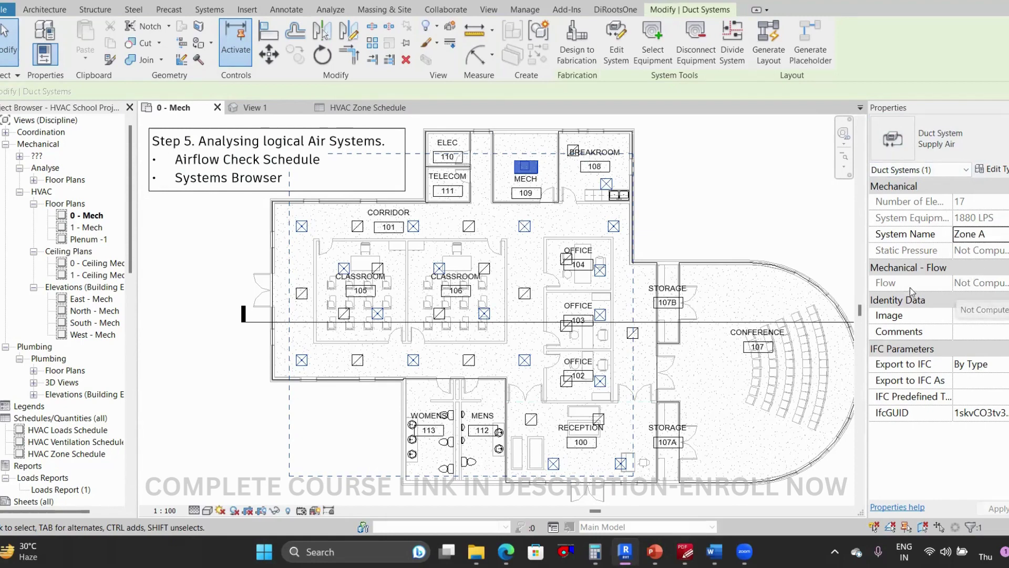
{"action": "left_click_drag", "start_coordinate": [858, 287], "coordinate": [831, 287]}
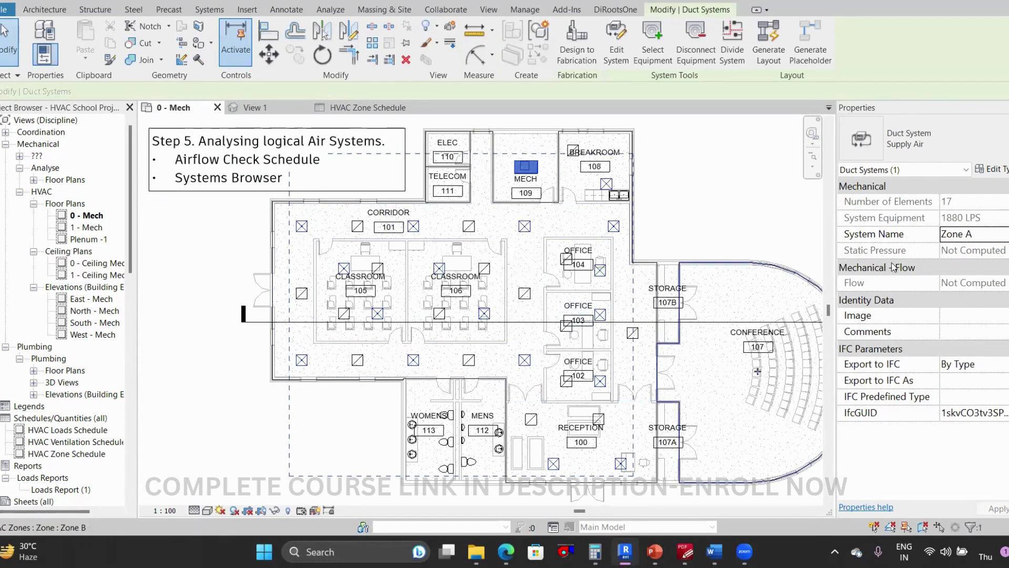
Set Calculations to All in the type properties of the Supply Air duct system
{"action": "scroll", "coordinate": [45, 469], "scroll_direction": "down", "scroll_amount": 3}
{"action": "scroll", "coordinate": [45, 469], "scroll_direction": "down", "scroll_amount": 5}
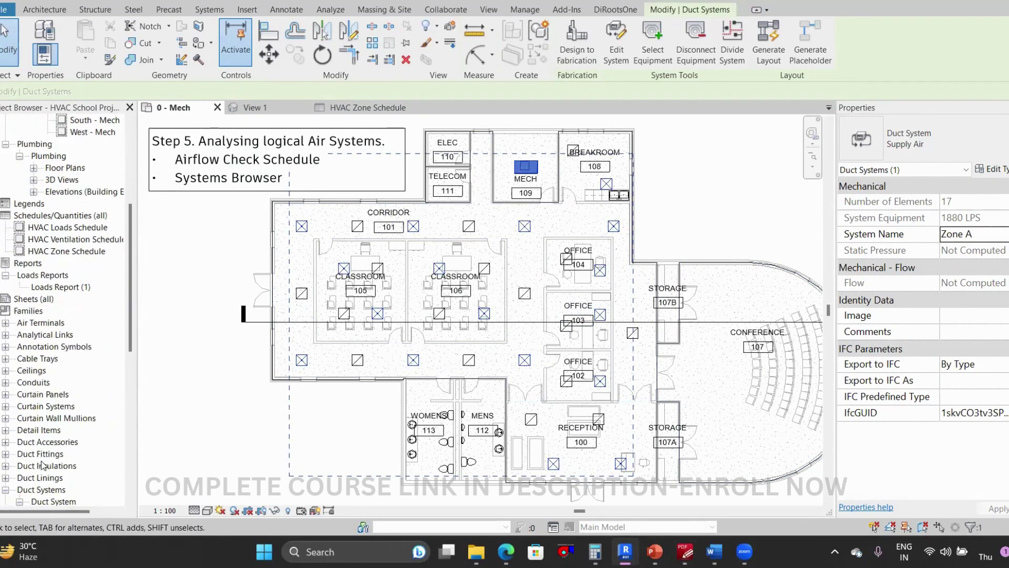
{"action": "left_click", "coordinate": [61, 430]}
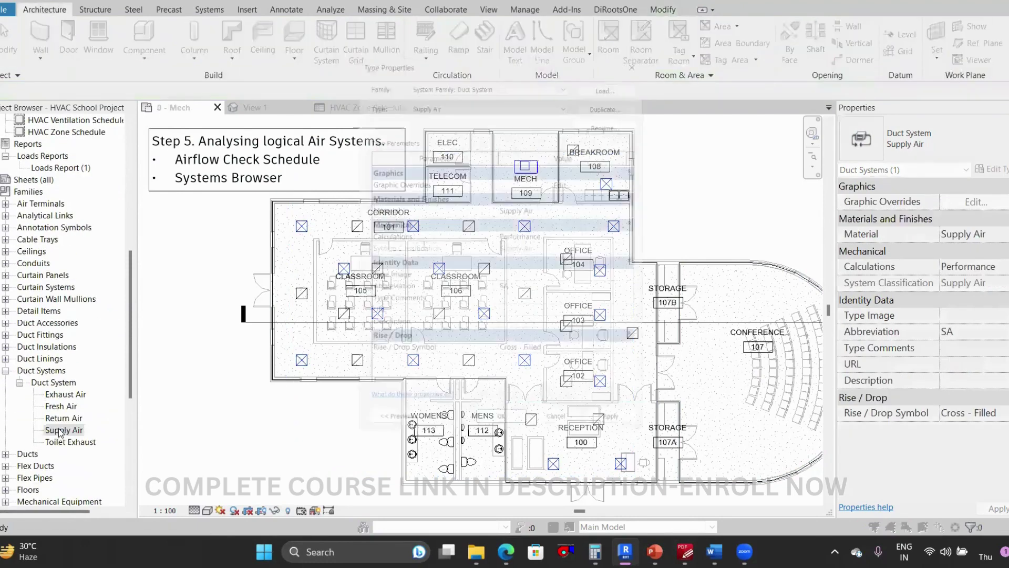
{"action": "double_click", "coordinate": [61, 431]}
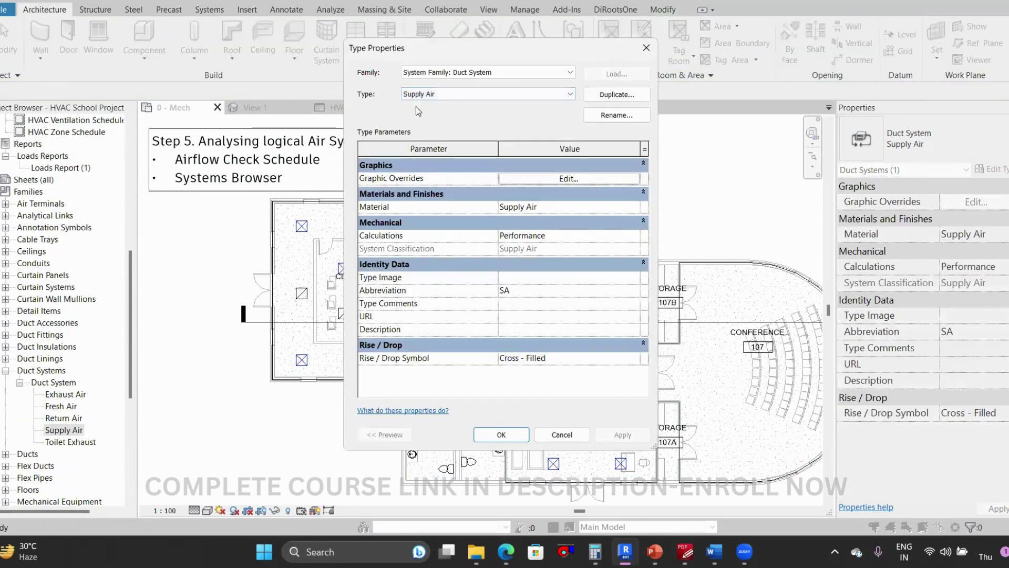
{"action": "left_click", "coordinate": [616, 237]}
{"action": "left_click", "coordinate": [615, 236]}
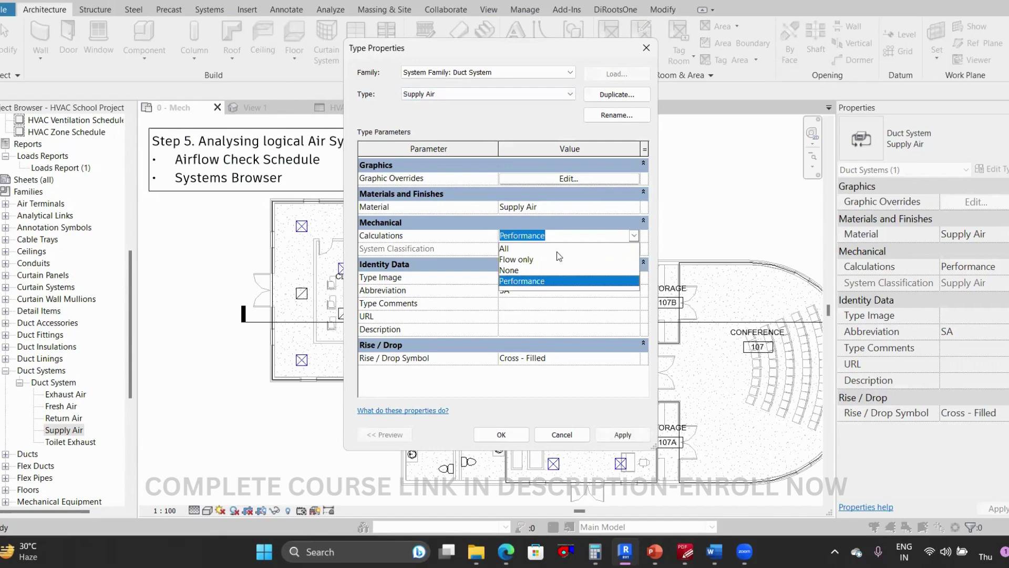
{"action": "left_click", "coordinate": [515, 247]}
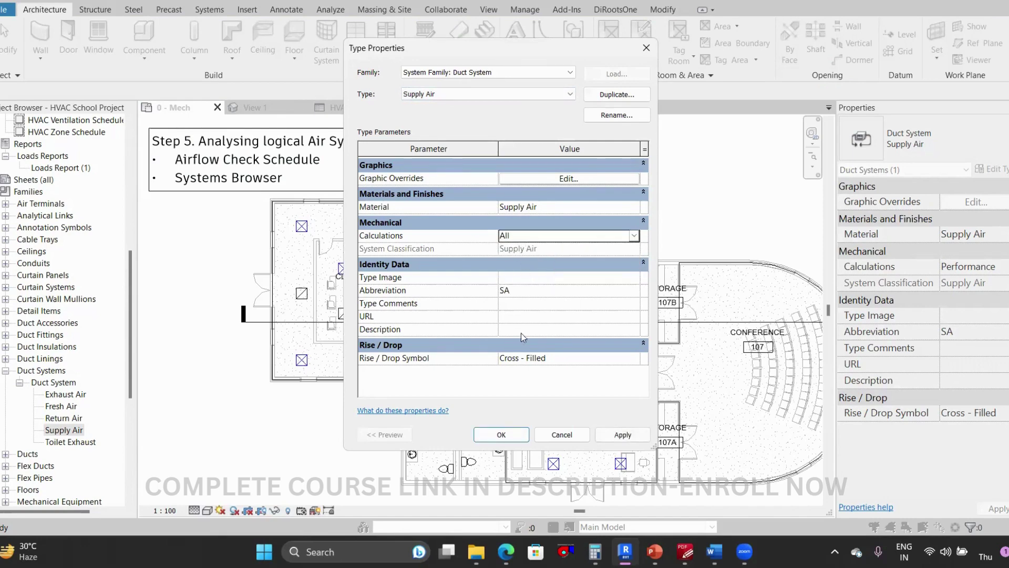
{"action": "left_click", "coordinate": [502, 435]}
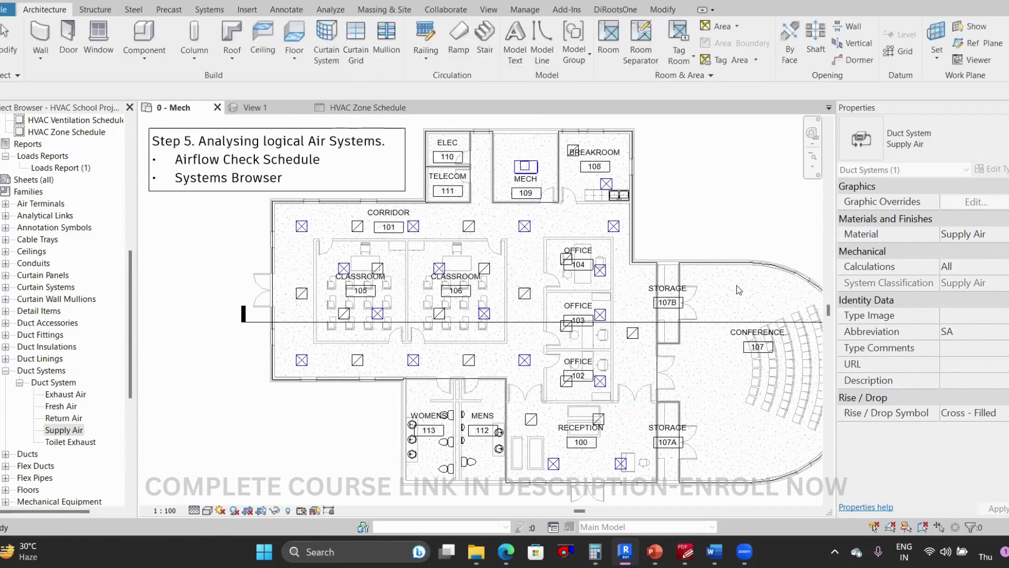
Select the Zone A duct system again and compare its flow with Zone A's calculated supply airflow in the HVAC Zone Schedule
{"action": "left_click", "coordinate": [742, 223]}
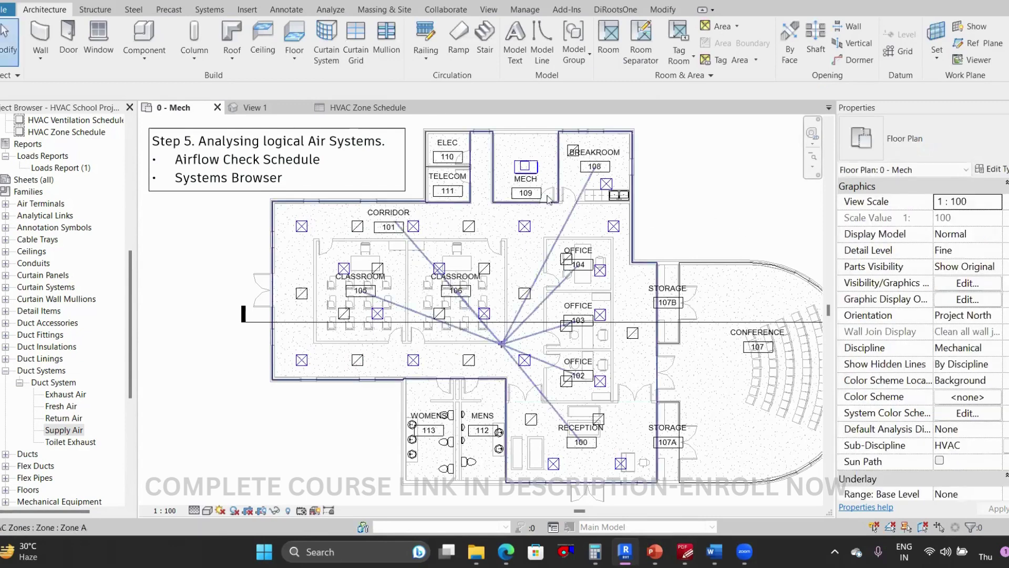
{"action": "key", "text": "Tab"}
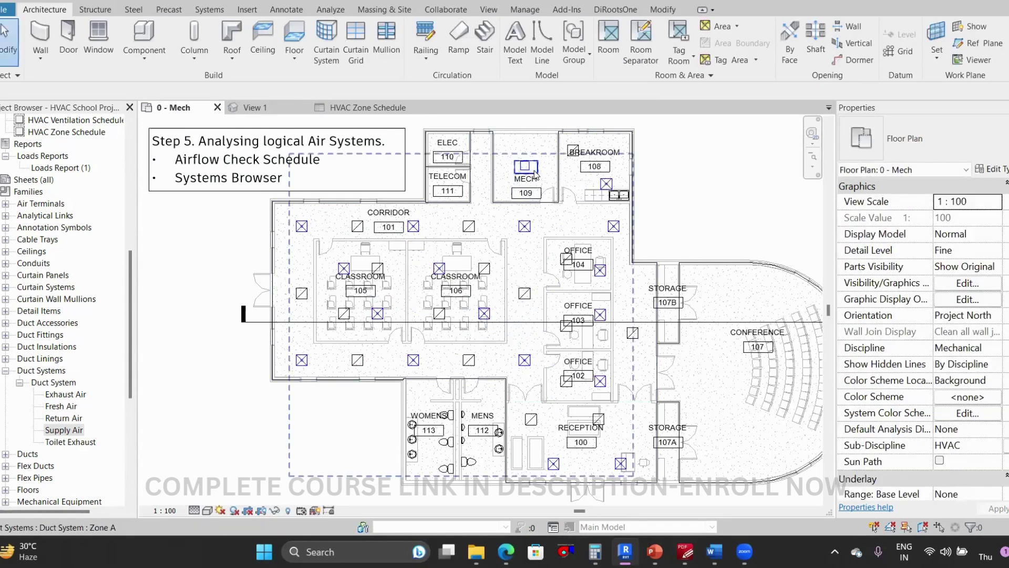
{"action": "left_click", "coordinate": [536, 175]}
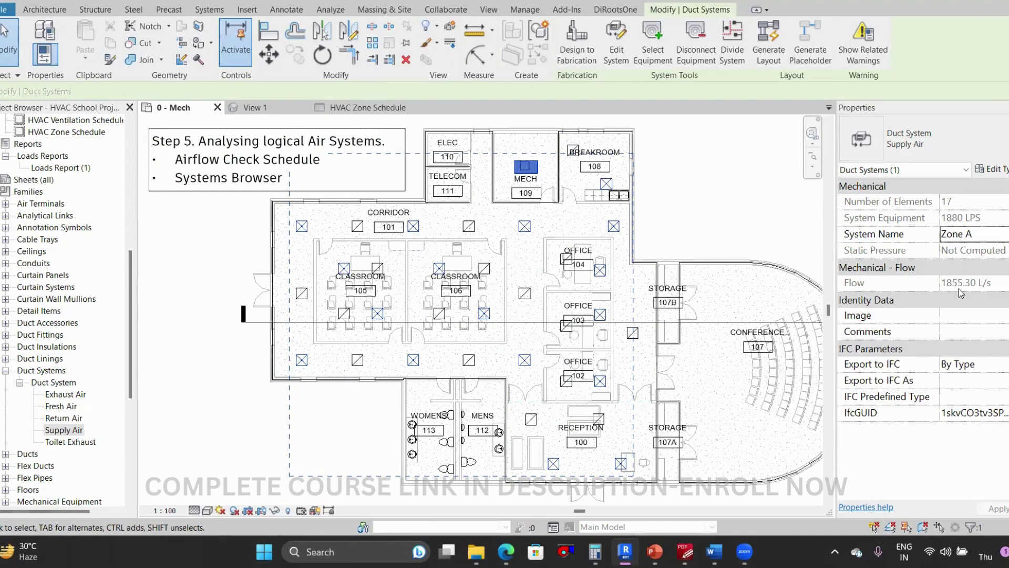
{"action": "left_click", "coordinate": [358, 107]}
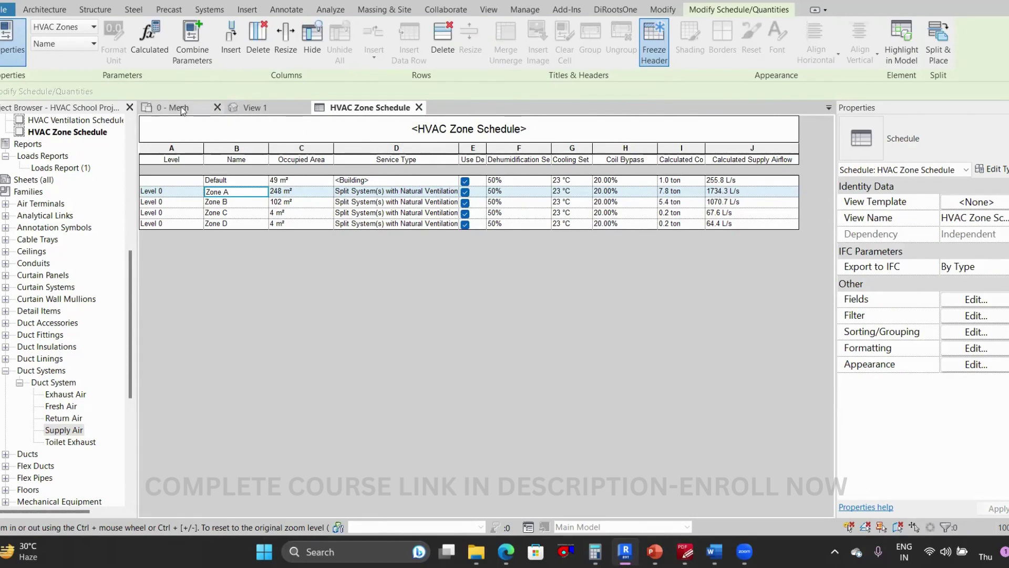
{"action": "left_click", "coordinate": [150, 107]}
Create a new building component schedule for the Spaces category in the New Construction phase
{"action": "scroll", "coordinate": [673, 234], "scroll_direction": "down", "scroll_amount": 3}
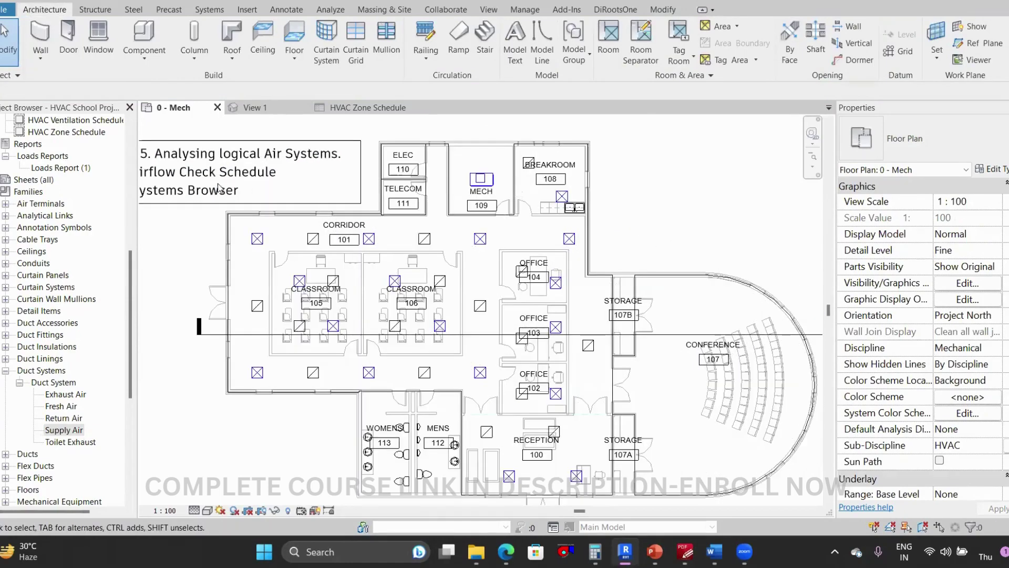
{"action": "scroll", "coordinate": [225, 193], "scroll_direction": "up", "scroll_amount": 3}
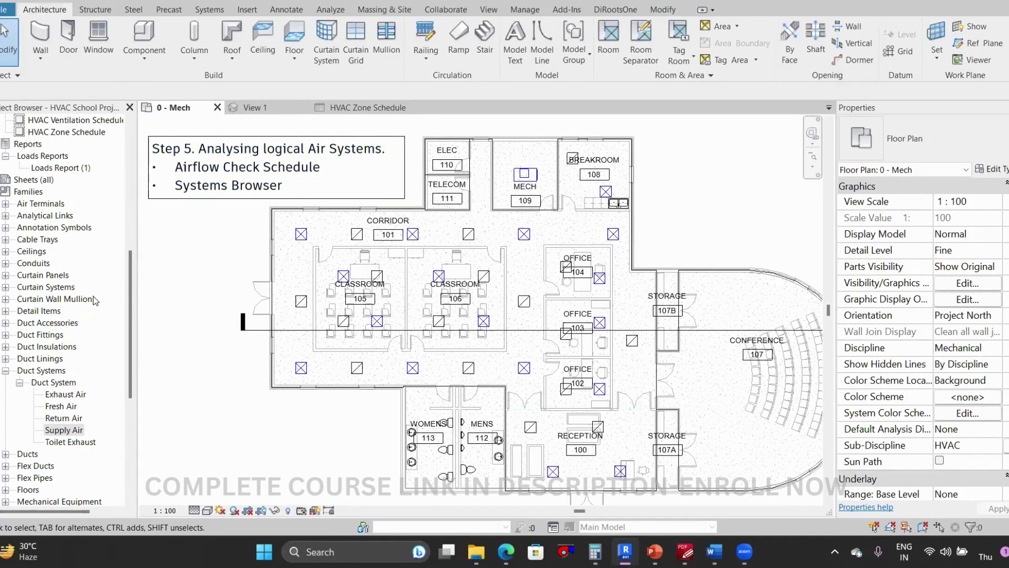
{"action": "scroll", "coordinate": [79, 294], "scroll_direction": "up", "scroll_amount": 7}
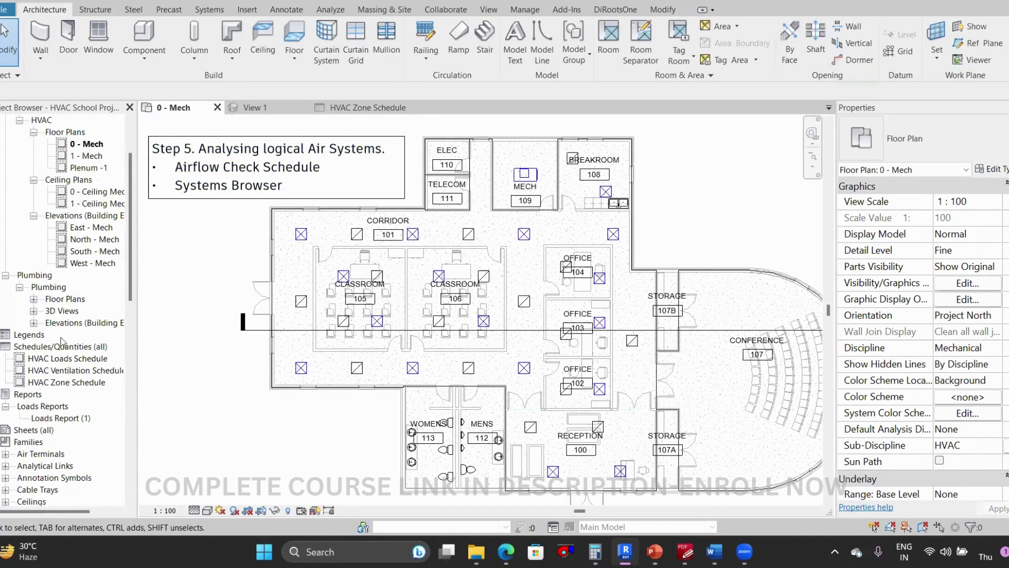
{"action": "right_click", "coordinate": [57, 349]}
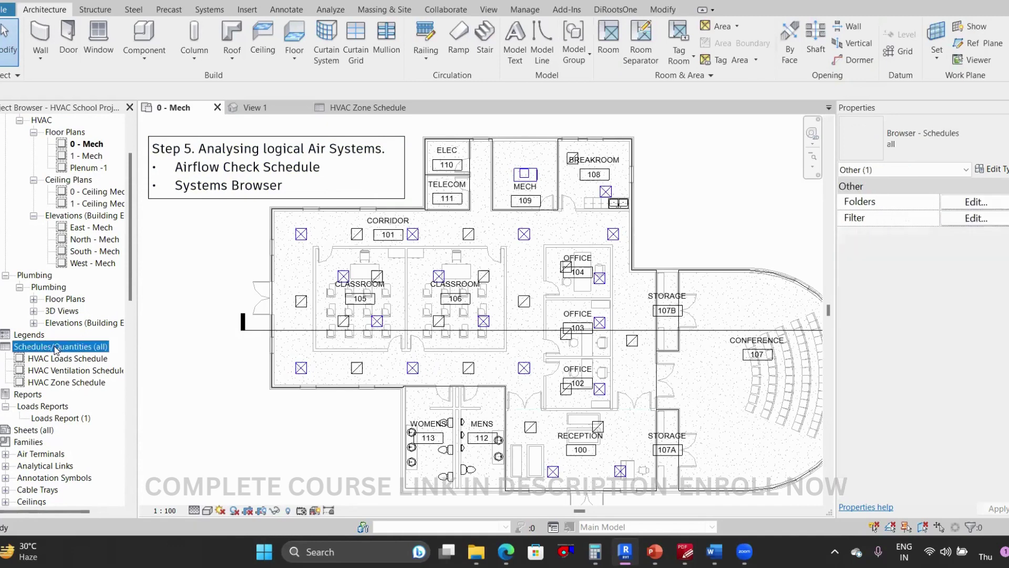
{"action": "left_click", "coordinate": [119, 166]}
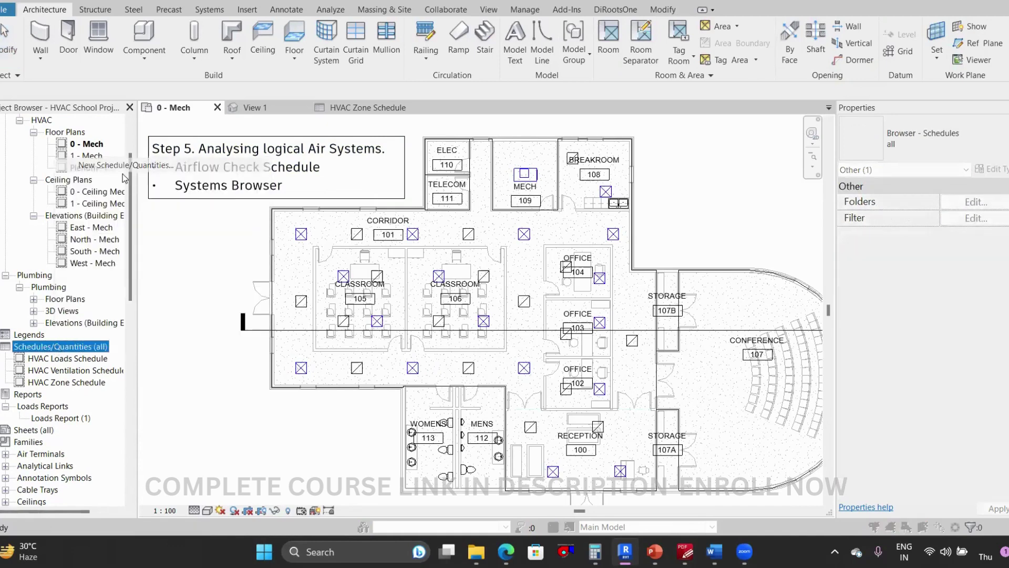
{"action": "left_click", "coordinate": [442, 220]}
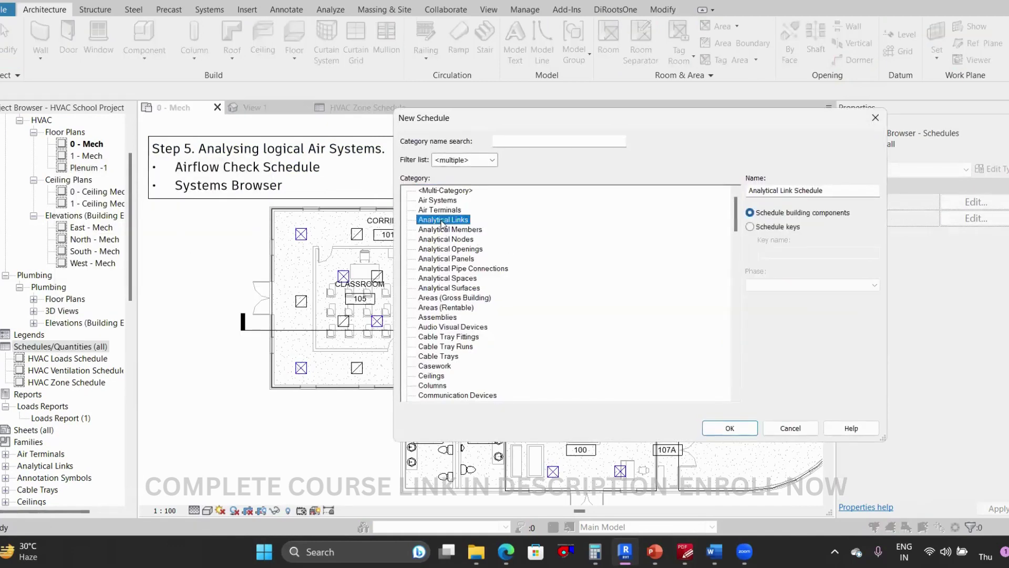
{"action": "key", "text": "s"}
{"action": "scroll", "coordinate": [449, 272], "scroll_direction": "down", "scroll_amount": 3}
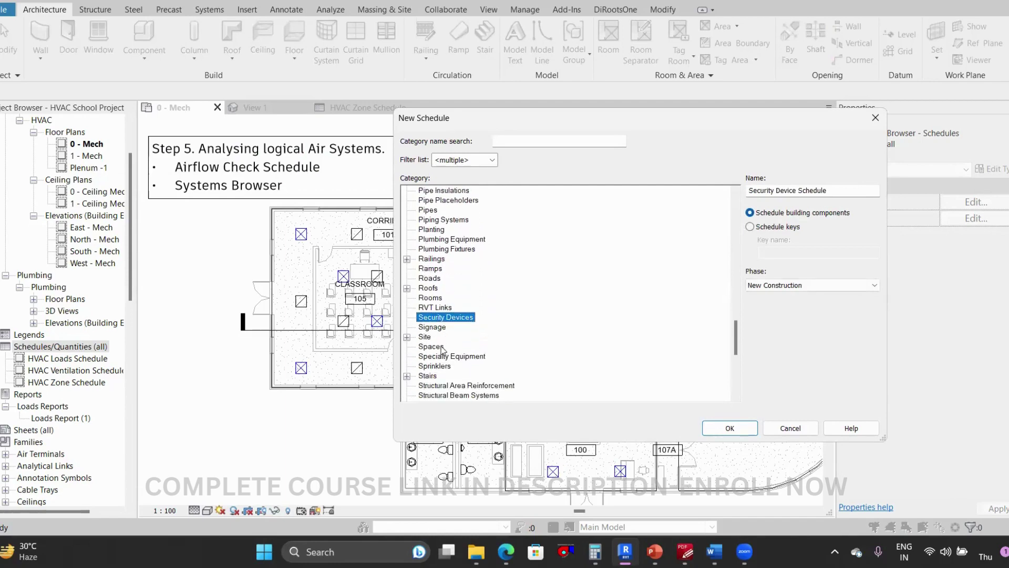
{"action": "left_click", "coordinate": [432, 327]}
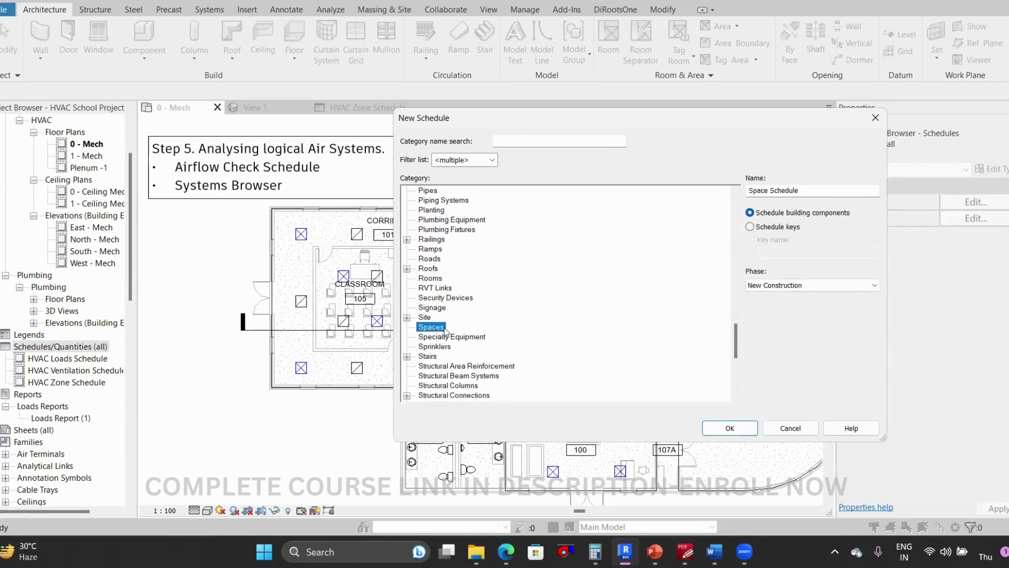
{"action": "left_click", "coordinate": [728, 427]}
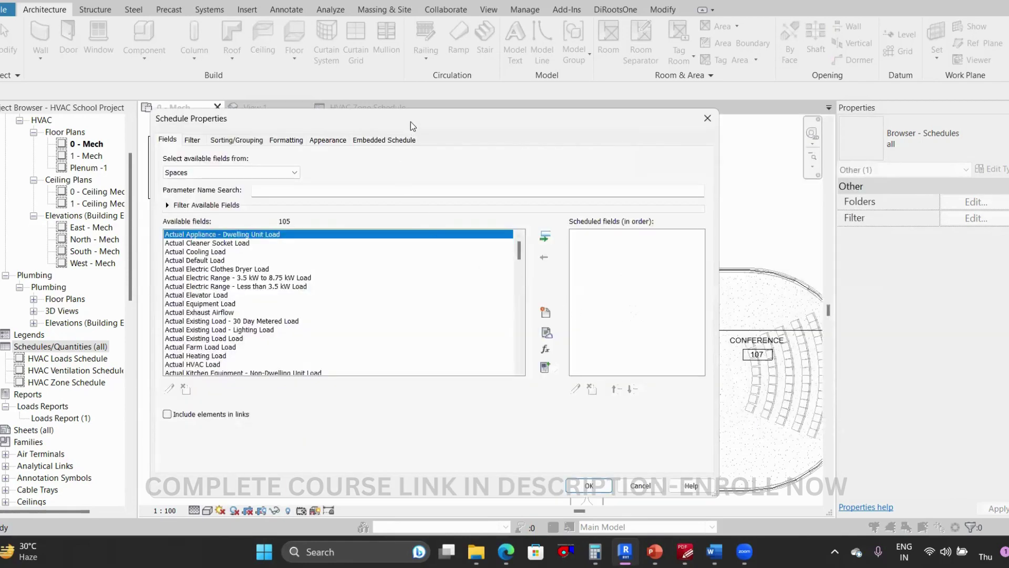
Add the Level field to the space schedule
{"action": "left_click_drag", "start_coordinate": [414, 118], "coordinate": [497, 76]}
{"action": "left_click", "coordinate": [303, 238]}
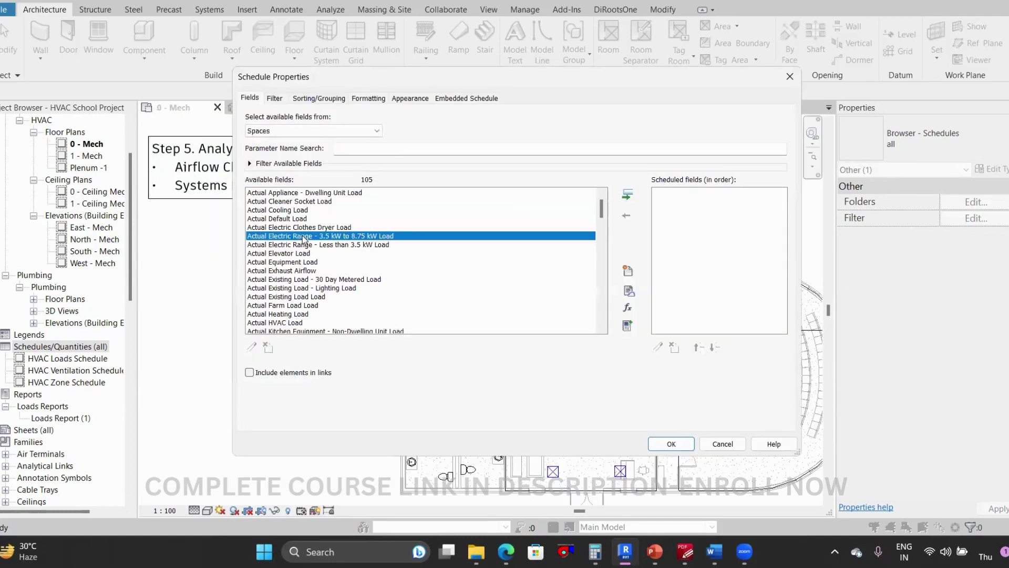
{"action": "scroll", "coordinate": [304, 239], "scroll_direction": "down", "scroll_amount": 10}
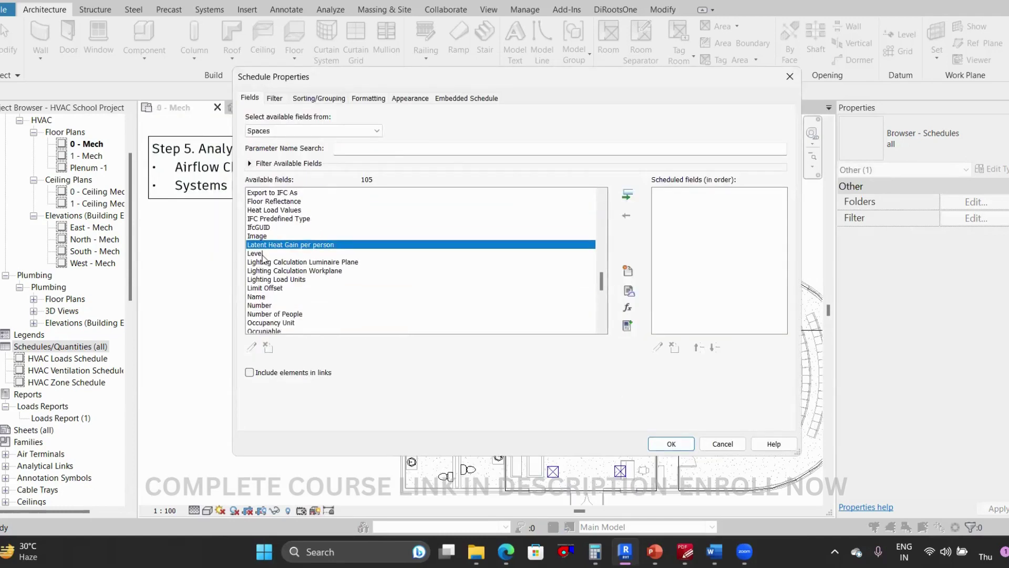
{"action": "left_click", "coordinate": [265, 254]}
{"action": "left_click", "coordinate": [627, 194]}
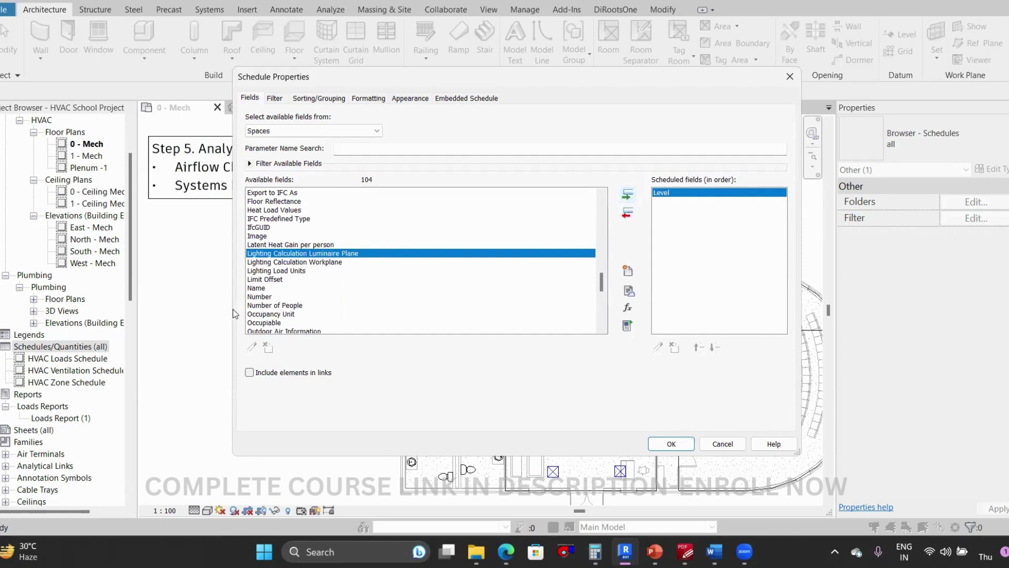
{"action": "key", "text": "Tab"}
{"action": "type", "text": "n"}
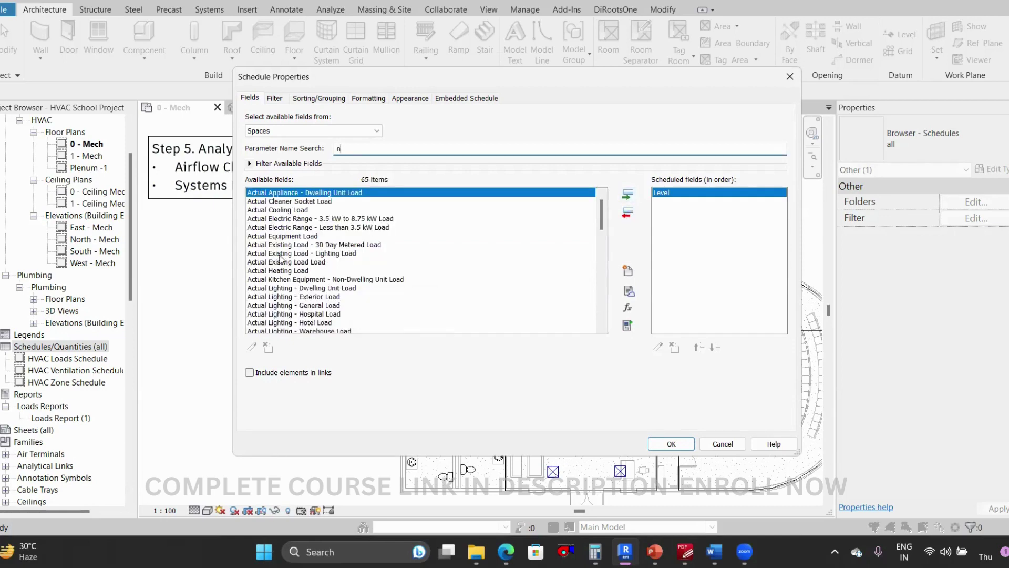
{"action": "type", "text": "n"}
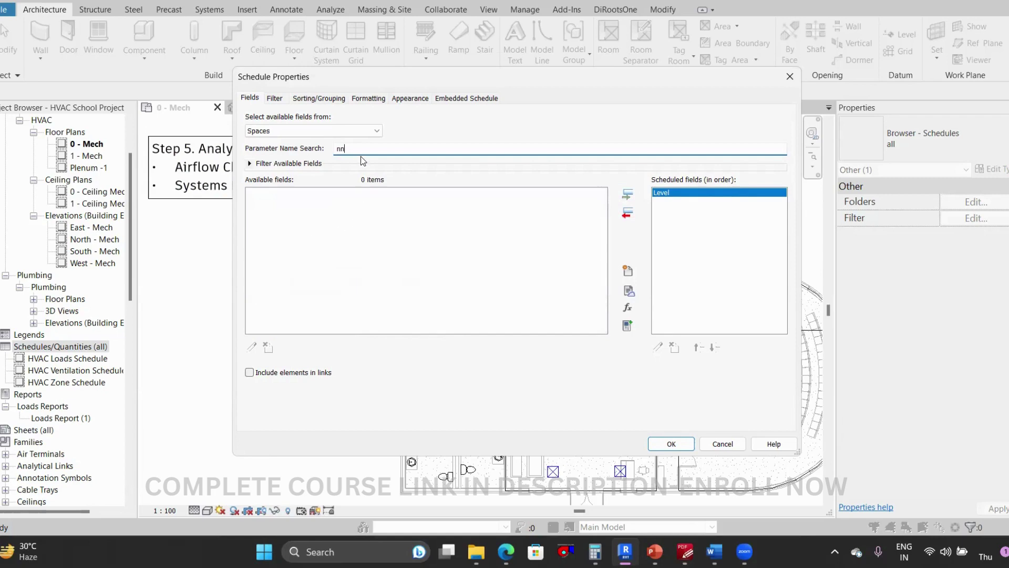
{"action": "key", "text": "BackSpace"}
{"action": "key", "text": "BackSpace"}
Add the Name and Number fields to the space schedule after Level
{"action": "left_click", "coordinate": [308, 270]}
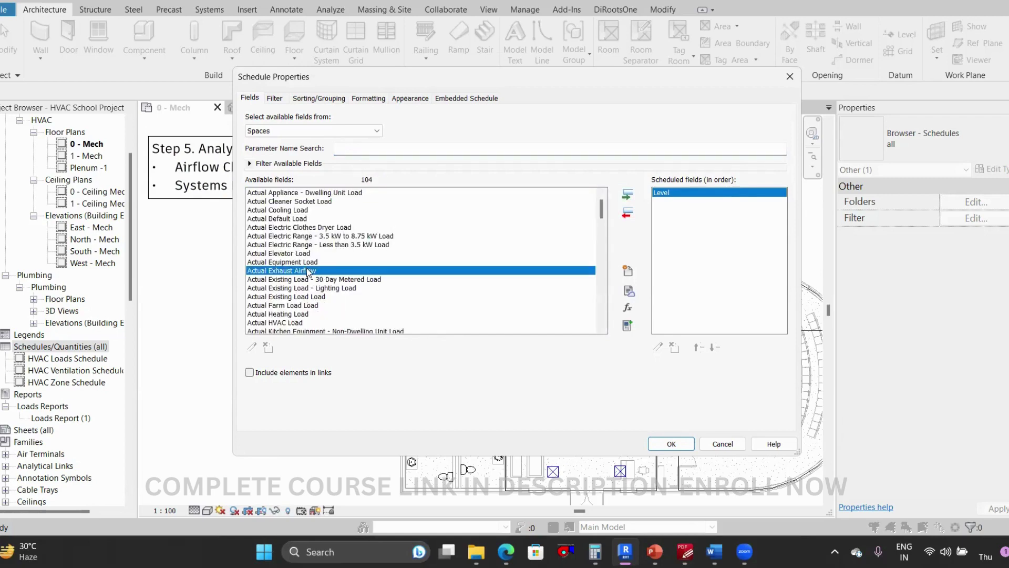
{"action": "key", "text": "n"}
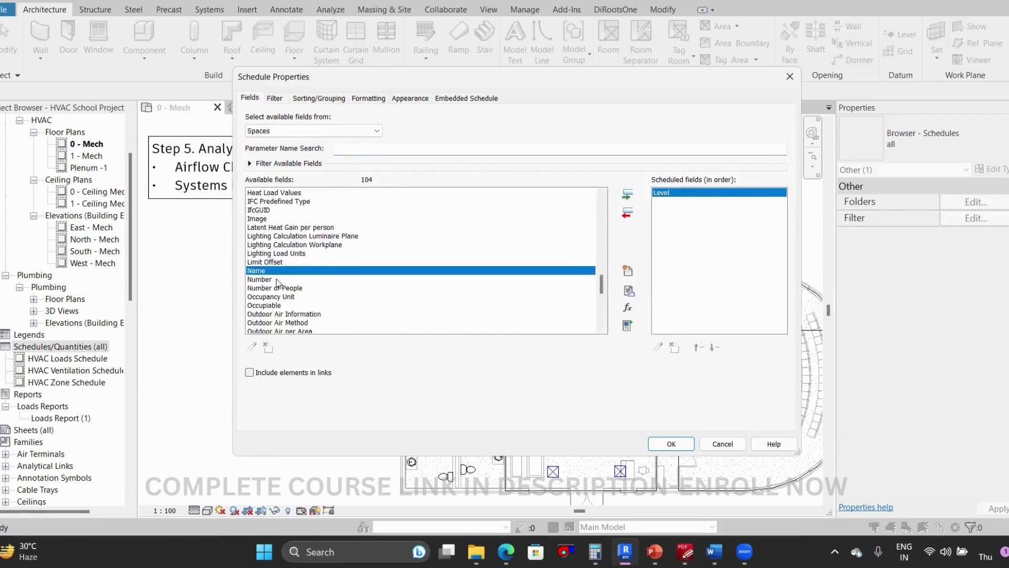
{"action": "left_click", "coordinate": [277, 281], "text": "ctrl"}
{"action": "left_click", "coordinate": [627, 194]}
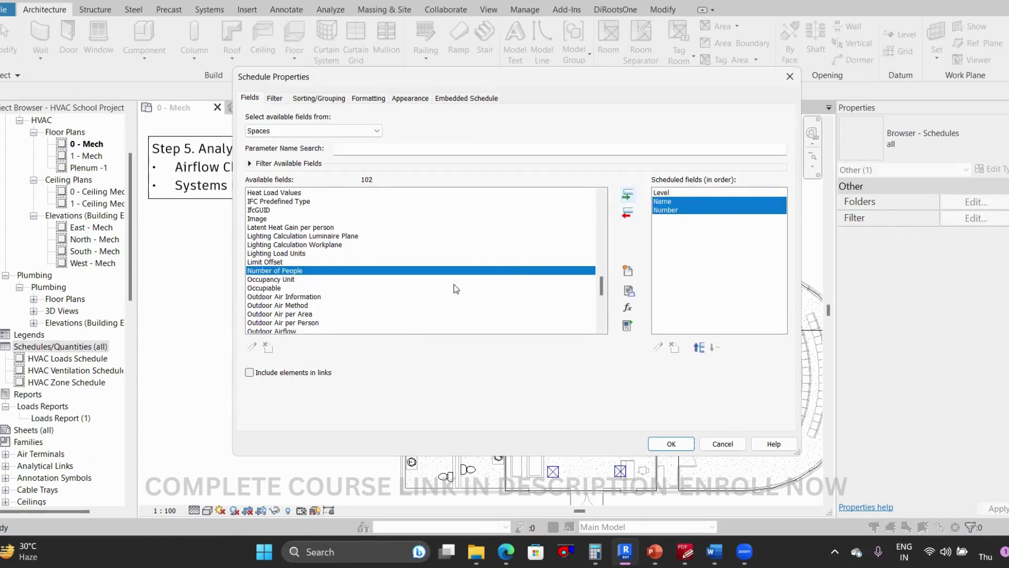
Find the Calculated Supply Airflow field and add it to the space schedule after Number
{"action": "scroll", "coordinate": [302, 253], "scroll_direction": "up", "scroll_amount": 15}
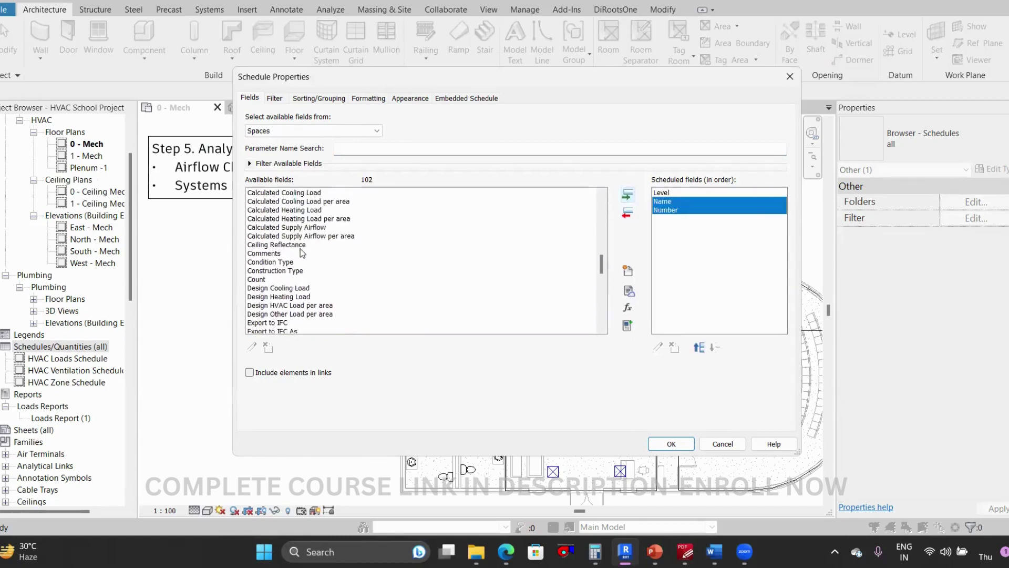
{"action": "scroll", "coordinate": [303, 253], "scroll_direction": "up", "scroll_amount": 8}
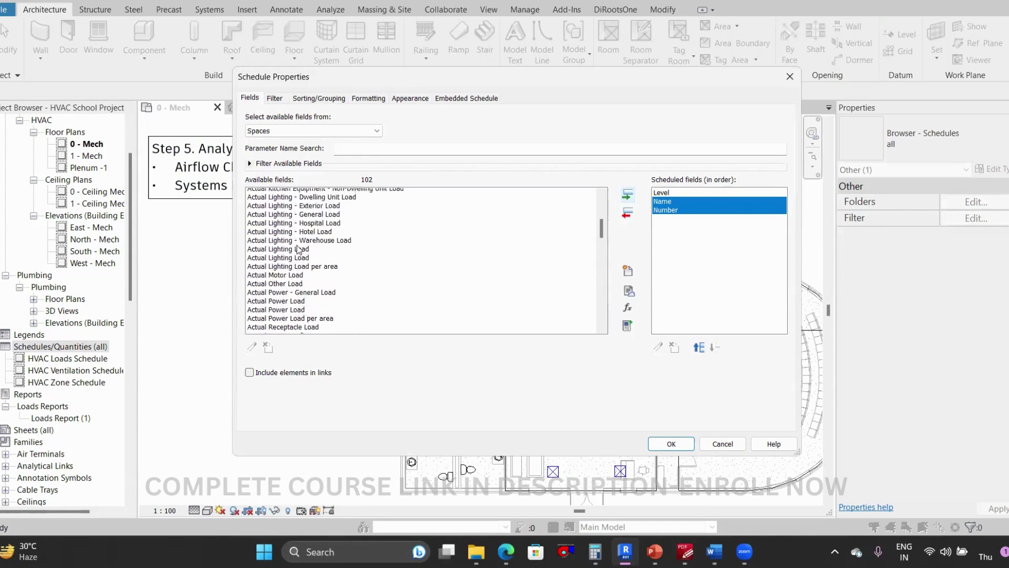
{"action": "left_click", "coordinate": [352, 149]}
{"action": "type", "text": "ca"}
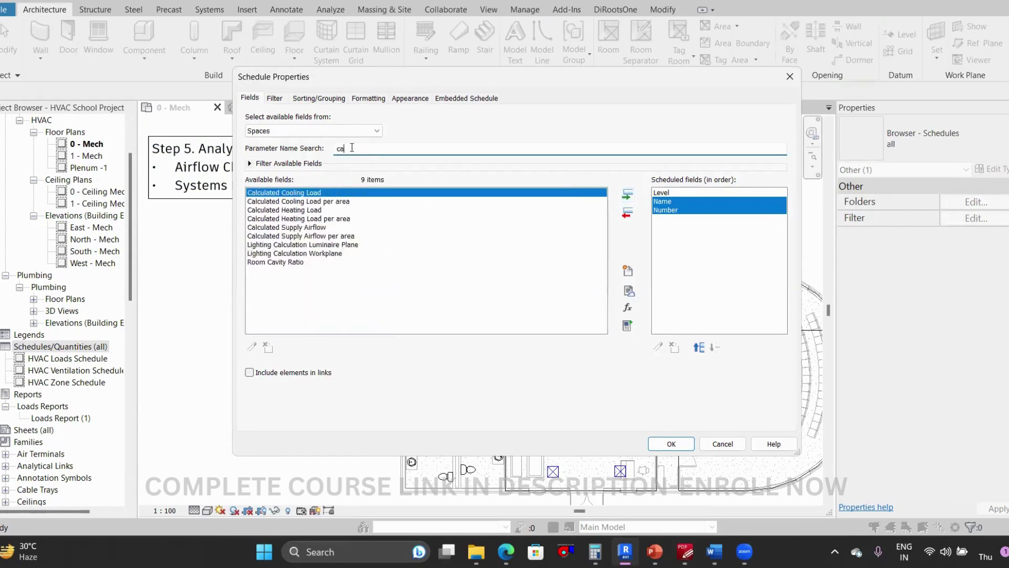
{"action": "left_click", "coordinate": [294, 227]}
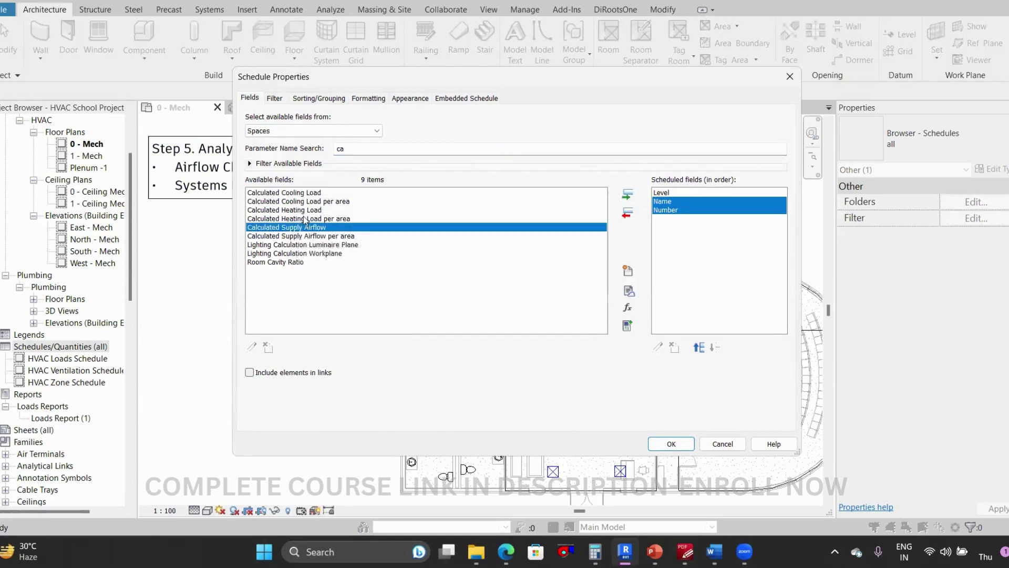
{"action": "left_click", "coordinate": [627, 195]}
Add the Specified Return Airflow, Actual Return Airflow and Return Airflow fields to the space schedule, in that order
{"action": "left_click", "coordinate": [359, 151]}
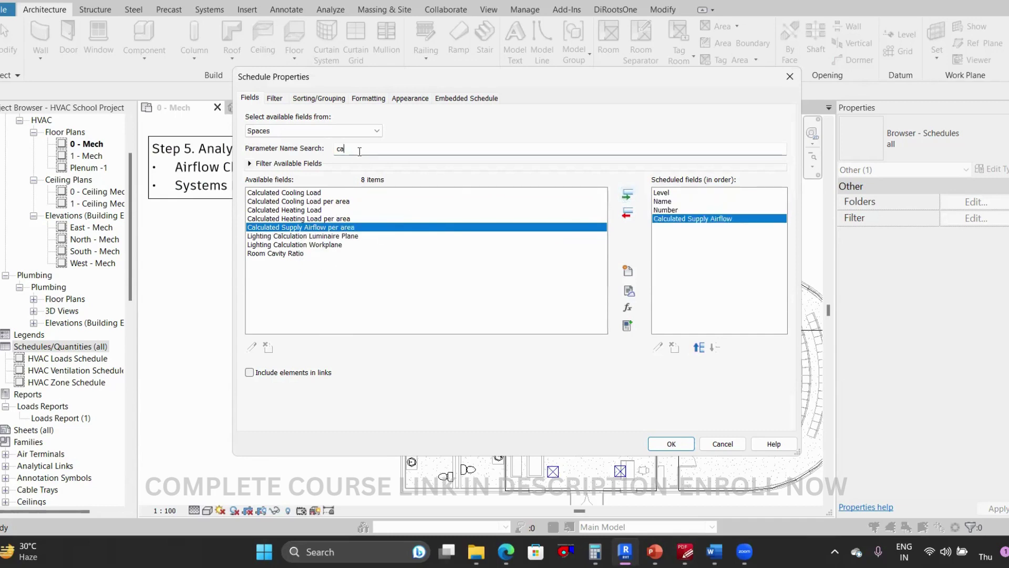
{"action": "key", "text": "BackSpace"}
{"action": "key", "text": "BackSpace"}
{"action": "type", "text": "re"}
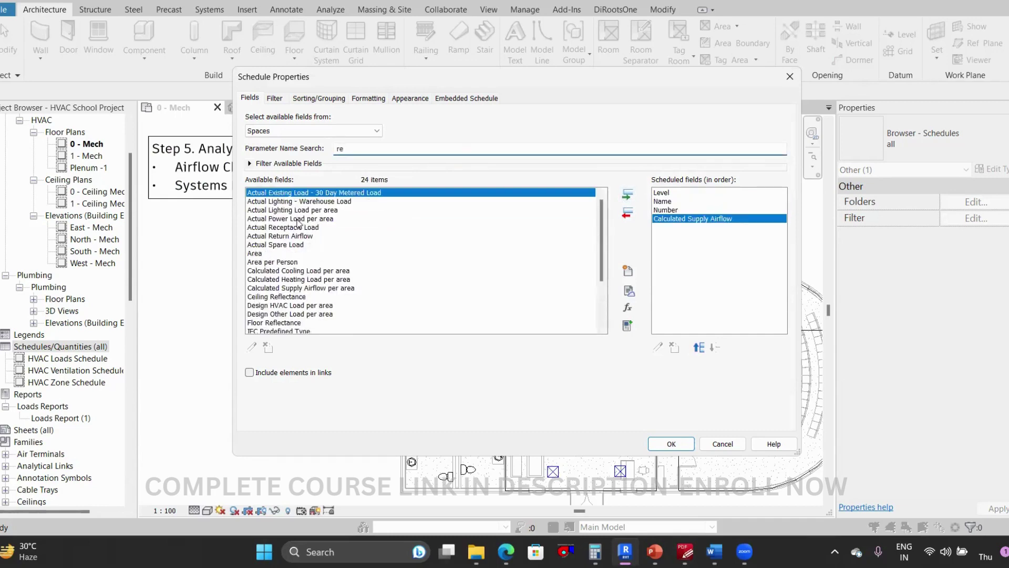
{"action": "type", "text": "tu"}
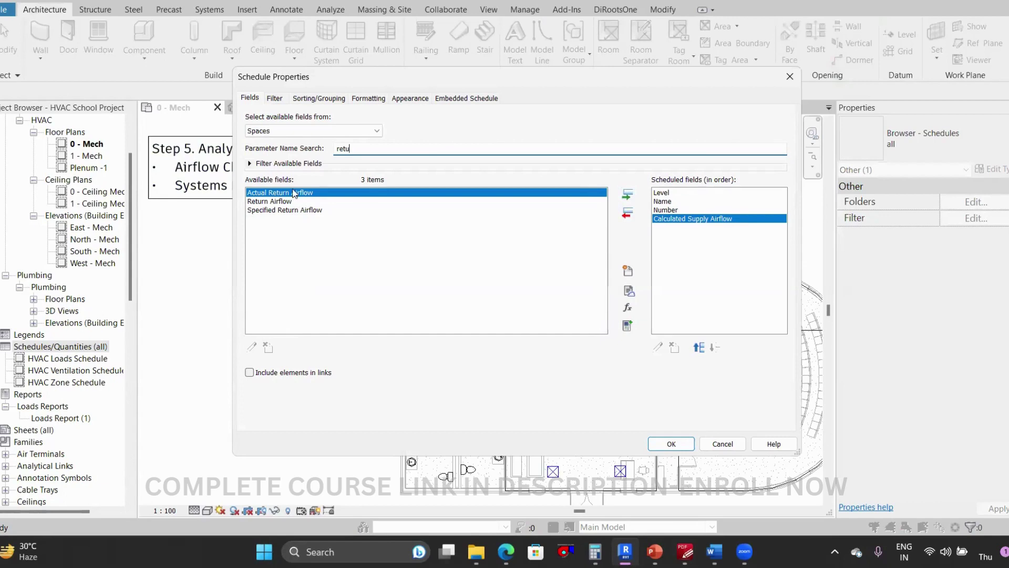
{"action": "left_click", "coordinate": [311, 212]}
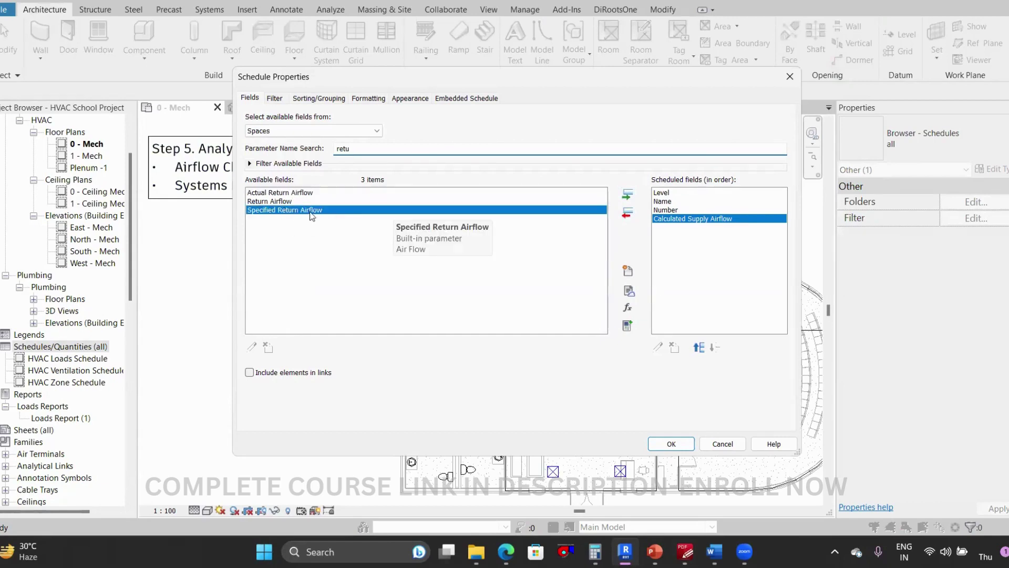
{"action": "left_click", "coordinate": [627, 194]}
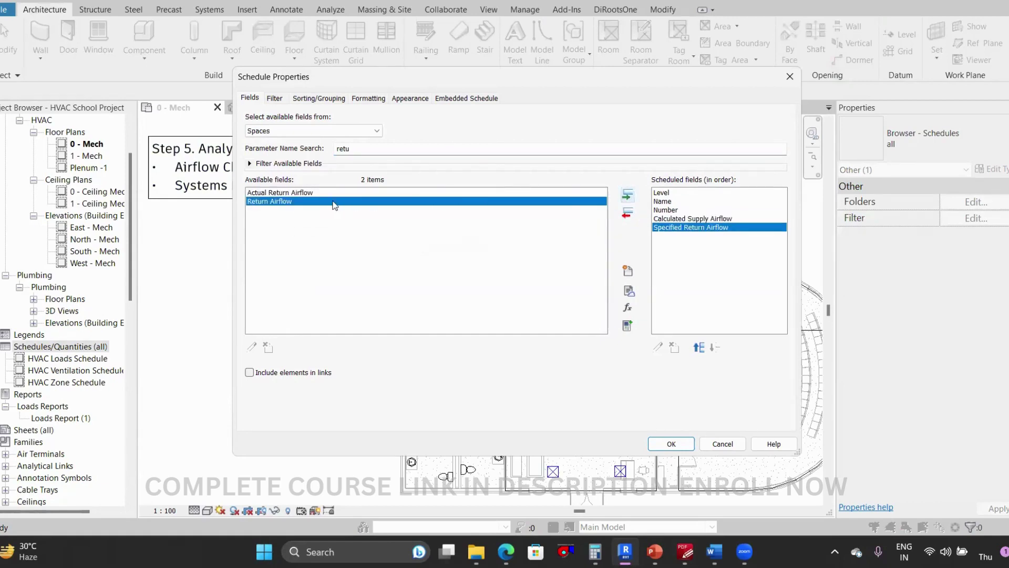
{"action": "left_click", "coordinate": [305, 192]}
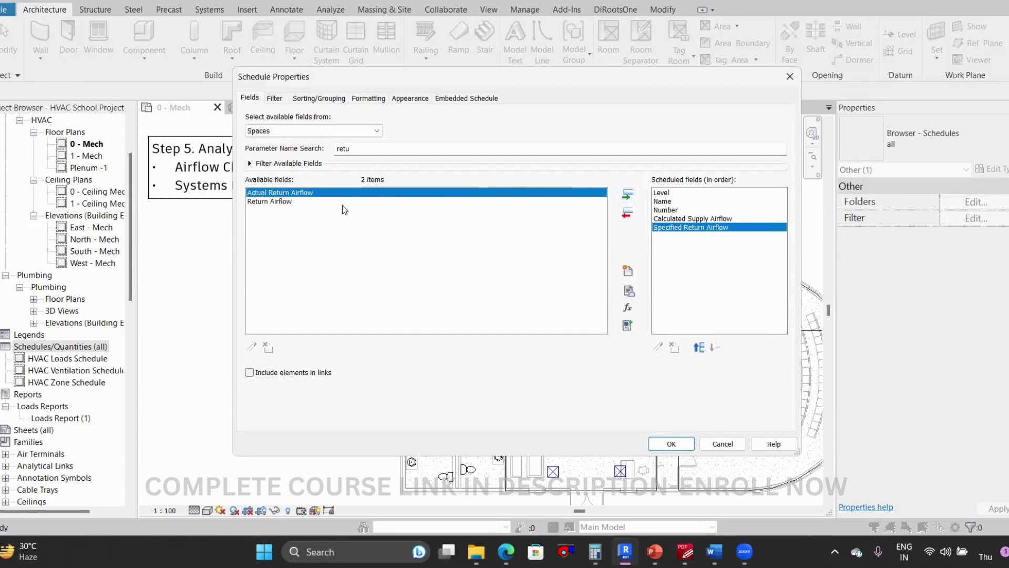
{"action": "left_click", "coordinate": [627, 196]}
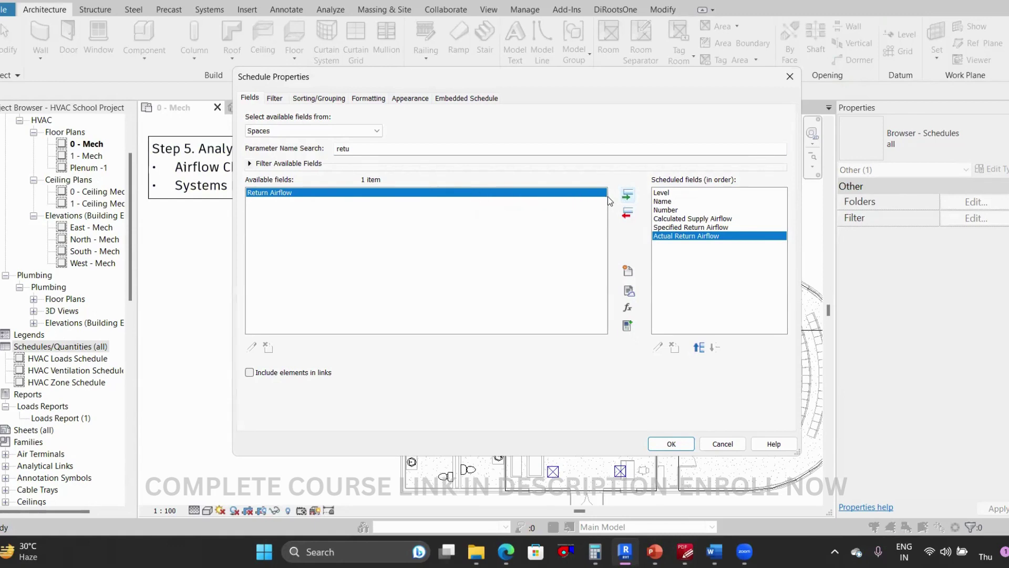
{"action": "left_click", "coordinate": [626, 197]}
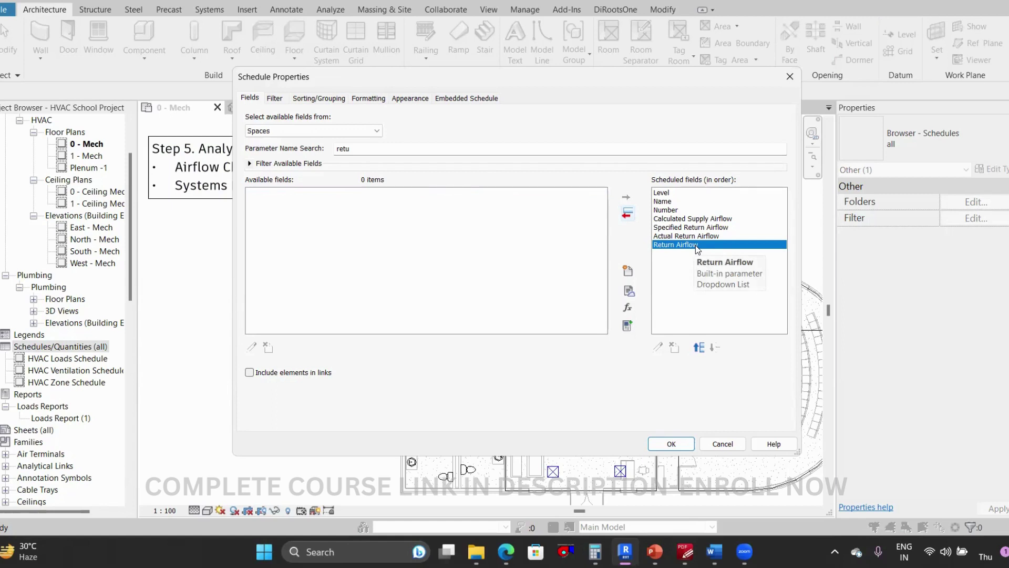
Move the Return Airflow field up so it directly follows Calculated Supply Airflow in the scheduled fields
{"action": "left_click", "coordinate": [699, 348]}
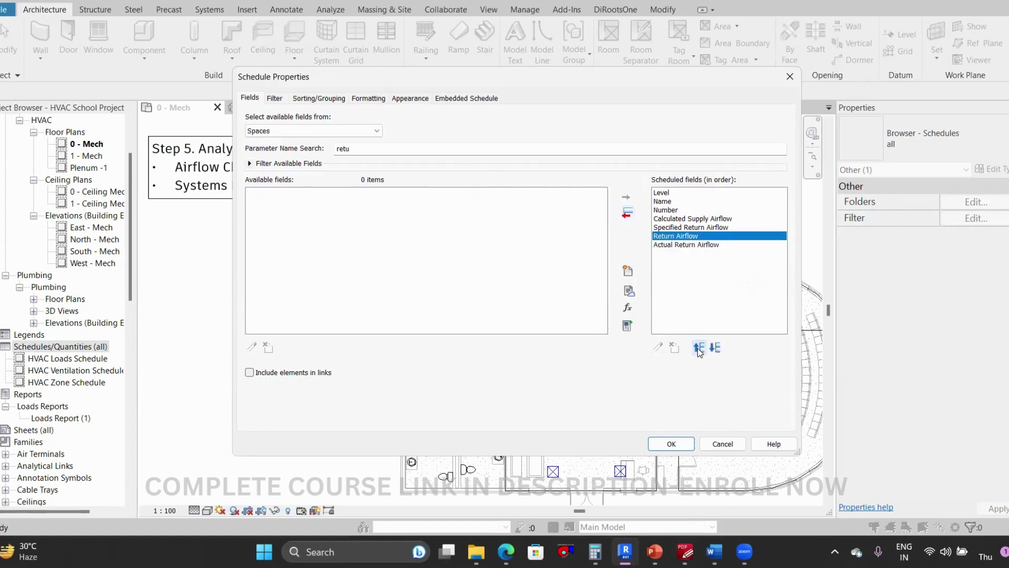
{"action": "left_click", "coordinate": [699, 348]}
{"action": "left_click", "coordinate": [680, 245]}
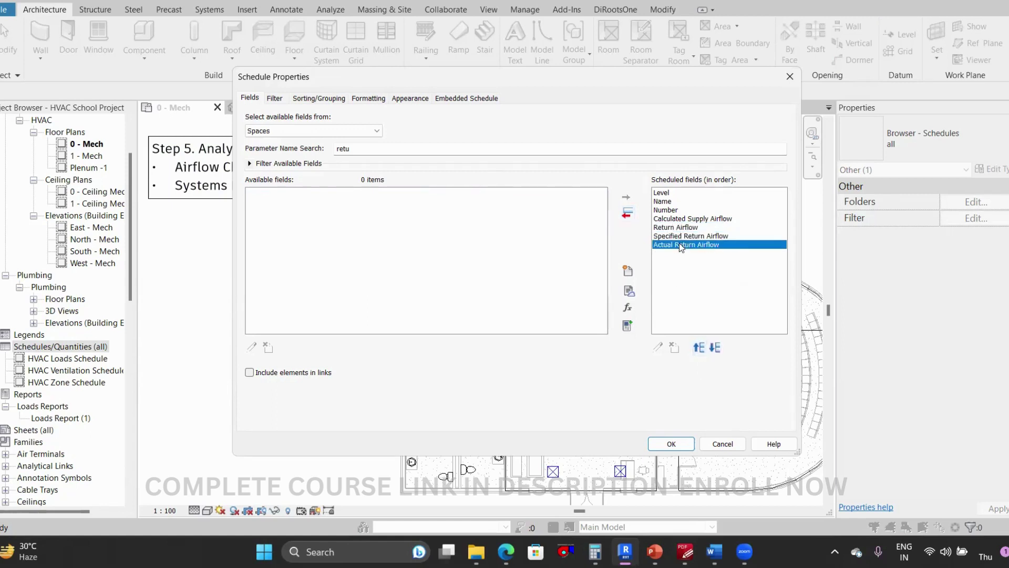
Add the Actual Supply Airflow field directly after Calculated Supply Airflow in the scheduled fields
{"action": "left_click", "coordinate": [680, 219]}
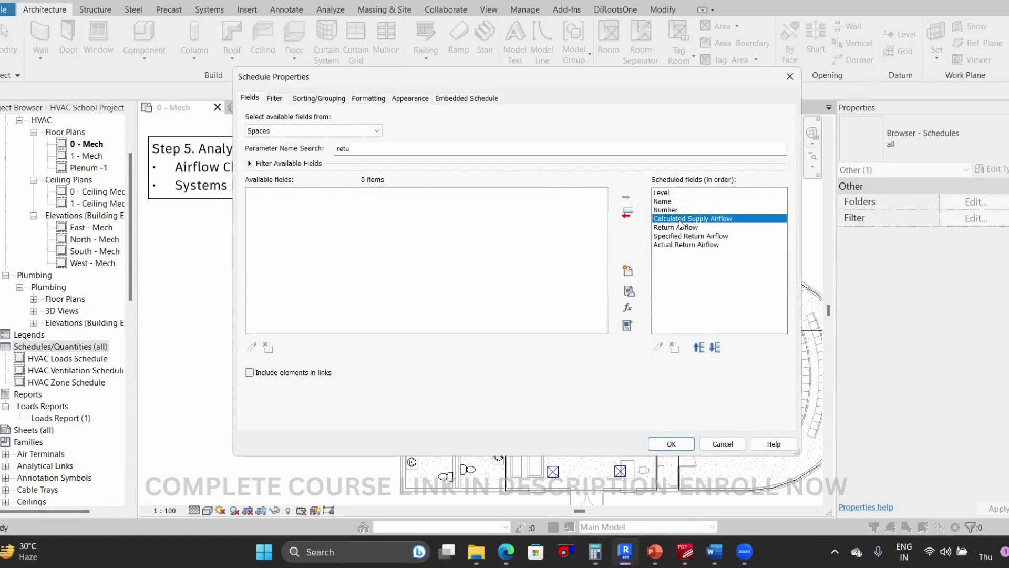
{"action": "left_click", "coordinate": [395, 148]}
{"action": "type", "text": "su"}
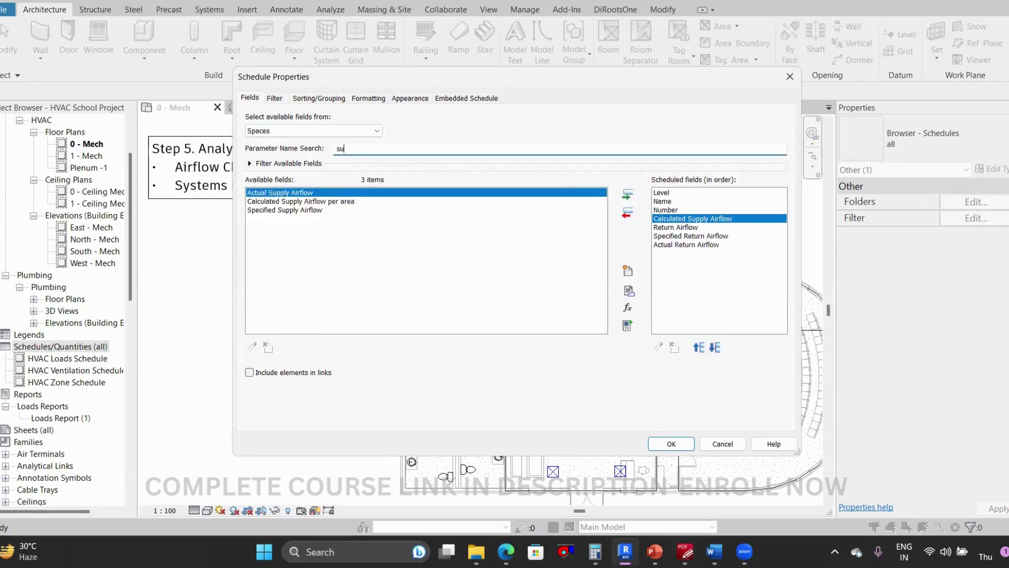
{"action": "type", "text": "pp"}
{"action": "left_click", "coordinate": [273, 193]}
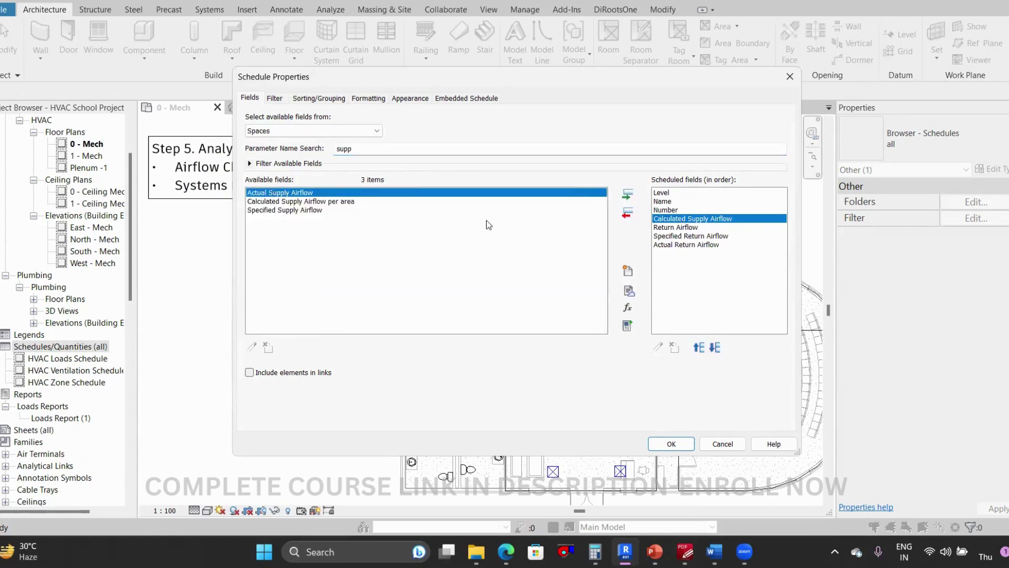
{"action": "left_click", "coordinate": [627, 197]}
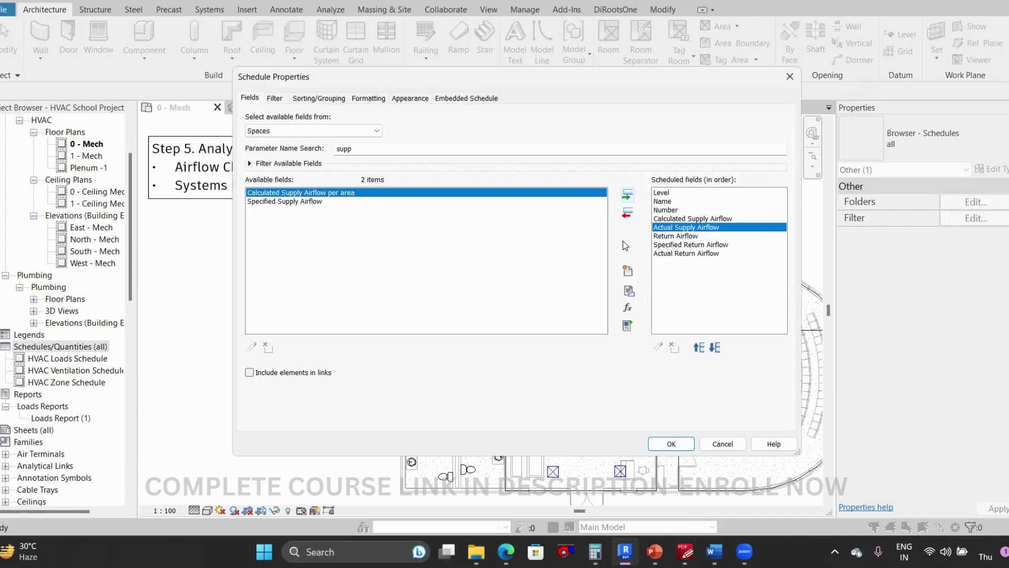
Start a calculated value named "Aiirflow Delta" with discipline HVAC and type Air Flow
{"action": "left_click", "coordinate": [674, 219]}
{"action": "left_click", "coordinate": [681, 228]}
{"action": "left_click", "coordinate": [627, 309]}
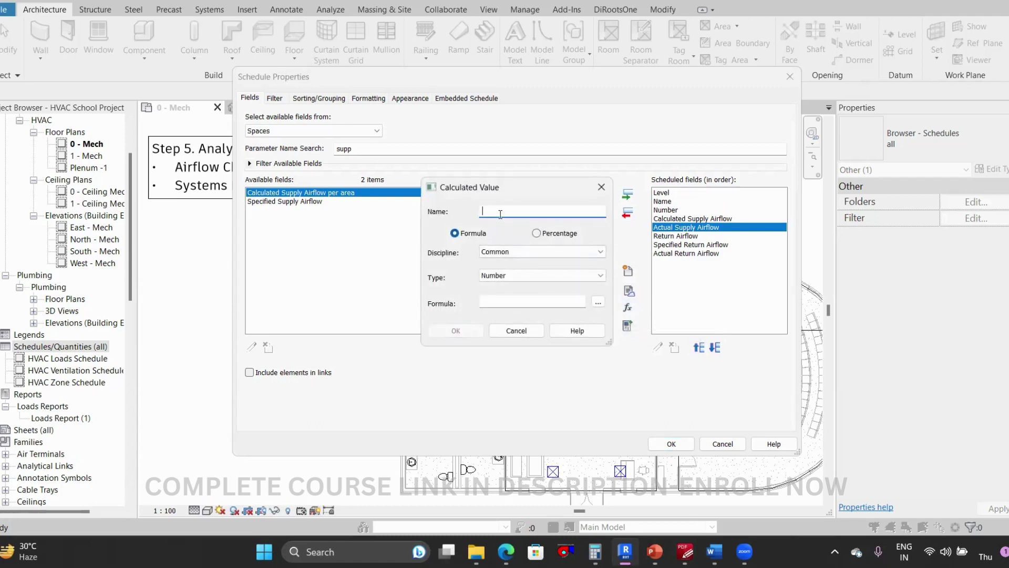
{"action": "type", "text": "Aiirflow Delta"}
{"action": "left_click", "coordinate": [499, 251]}
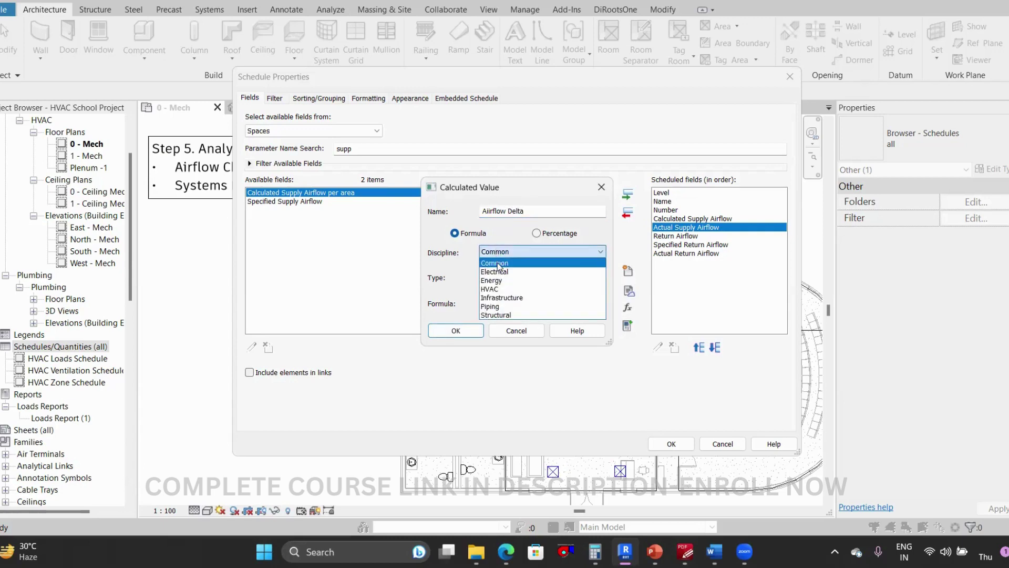
{"action": "left_click", "coordinate": [496, 288]}
{"action": "left_click", "coordinate": [496, 276]}
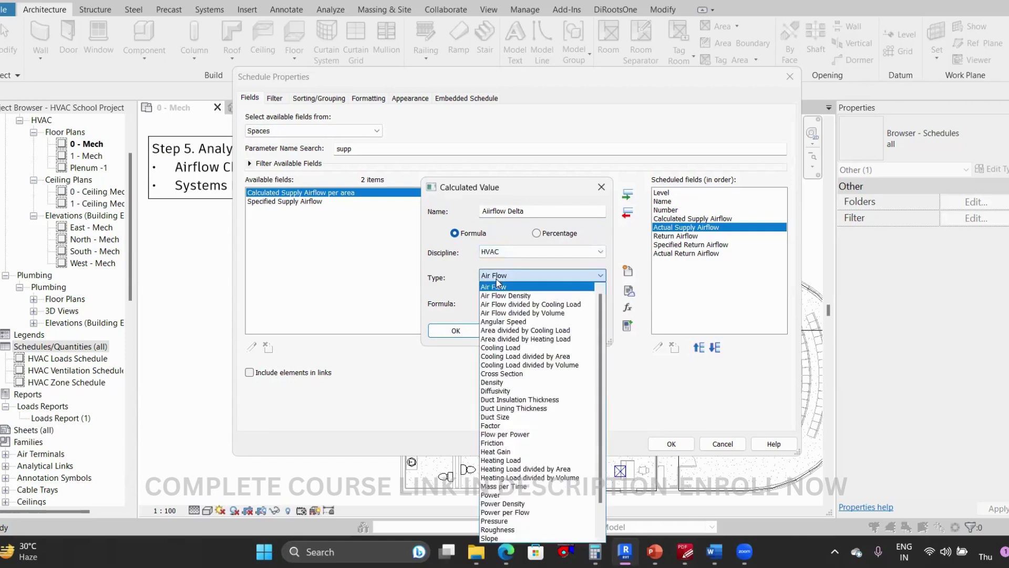
{"action": "left_click", "coordinate": [496, 286]}
Set the calculated value's formula to Calculated Supply Airflow minus Actual Supply Airflow and add it to the schedule
{"action": "left_click", "coordinate": [598, 301]}
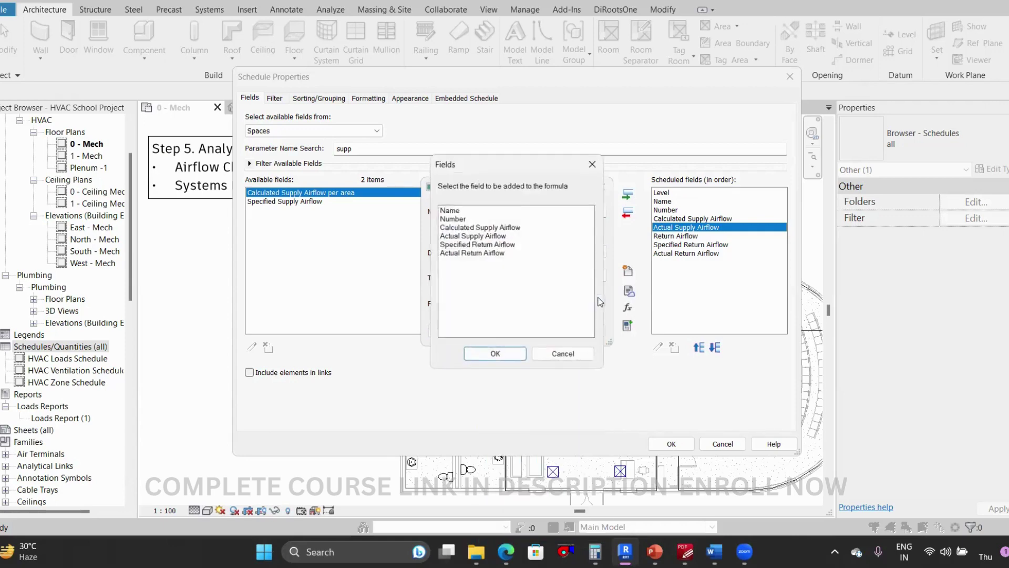
{"action": "left_click", "coordinate": [468, 227]}
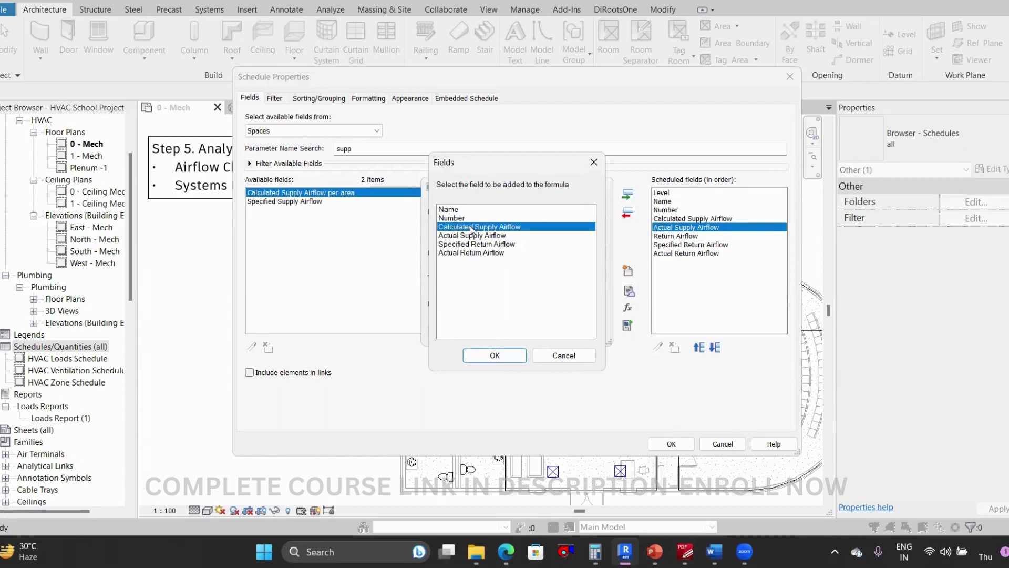
{"action": "left_click", "coordinate": [495, 355]}
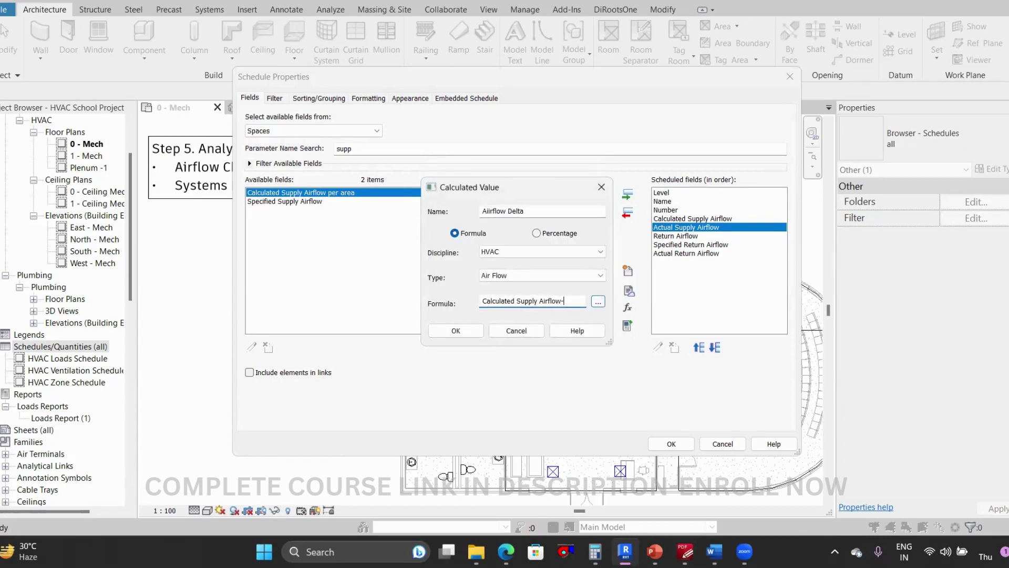
{"action": "left_click", "coordinate": [598, 301]}
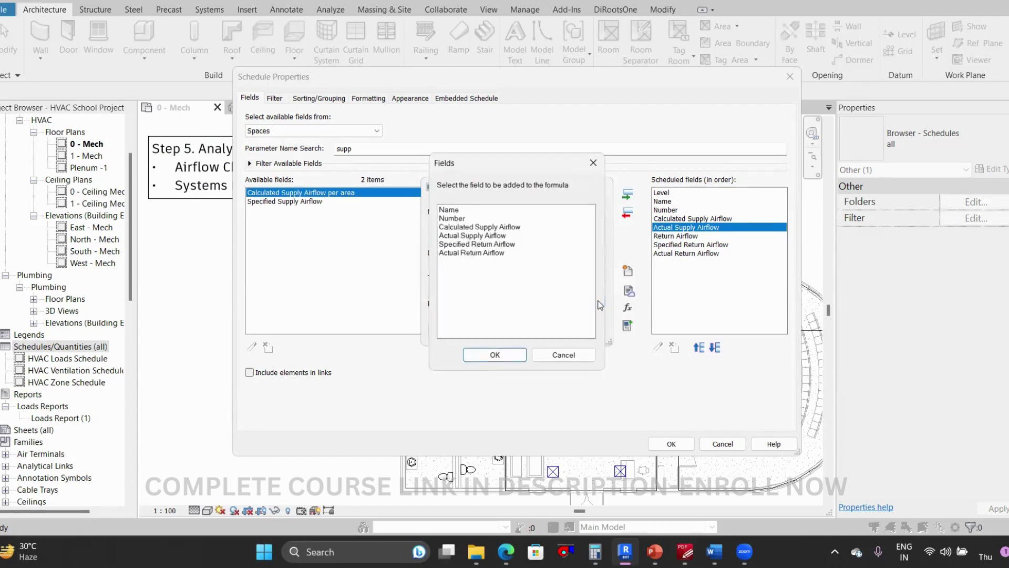
{"action": "left_click", "coordinate": [466, 236]}
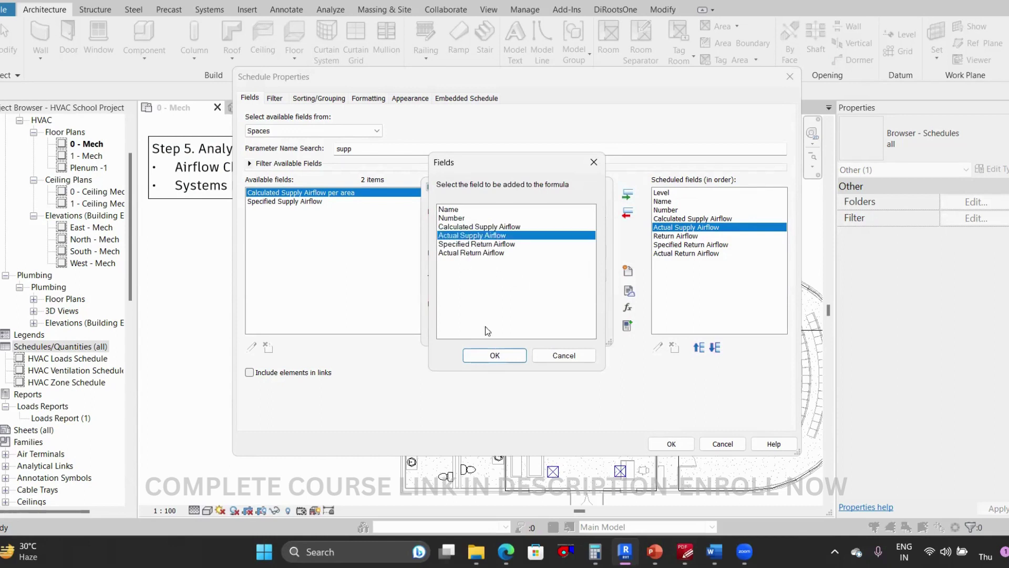
{"action": "left_click", "coordinate": [495, 356]}
{"action": "left_click", "coordinate": [455, 330]}
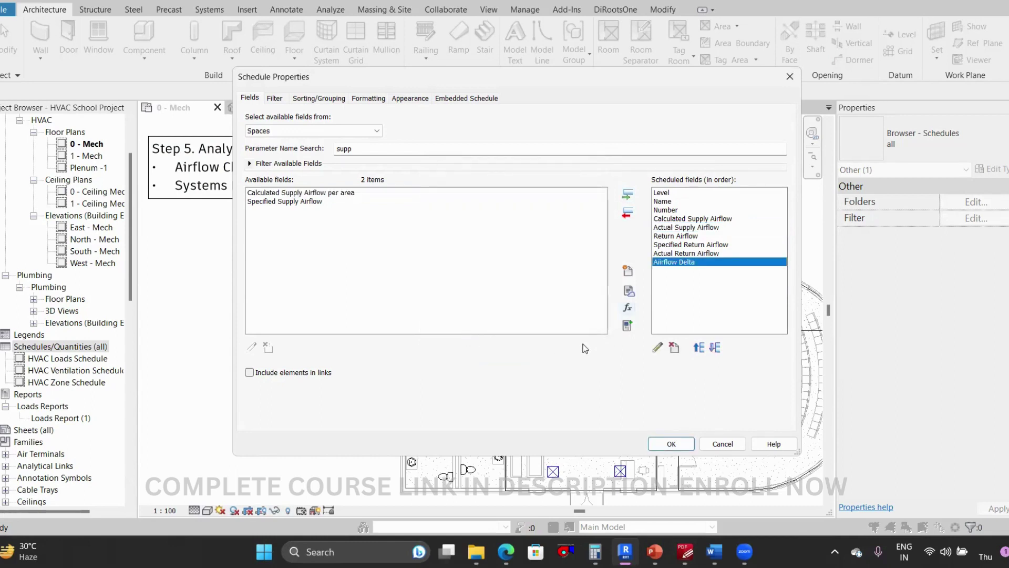
Move the Aiirflow Delta field up to directly follow Actual Supply Airflow and generate the space schedule
{"action": "left_click", "coordinate": [699, 347]}
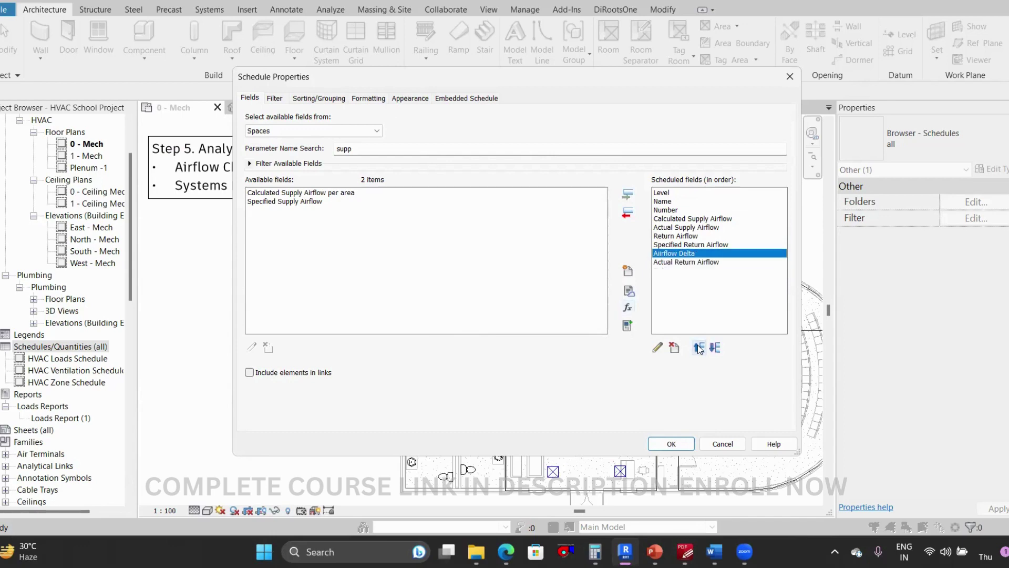
{"action": "left_click", "coordinate": [698, 348]}
{"action": "left_click", "coordinate": [698, 347]}
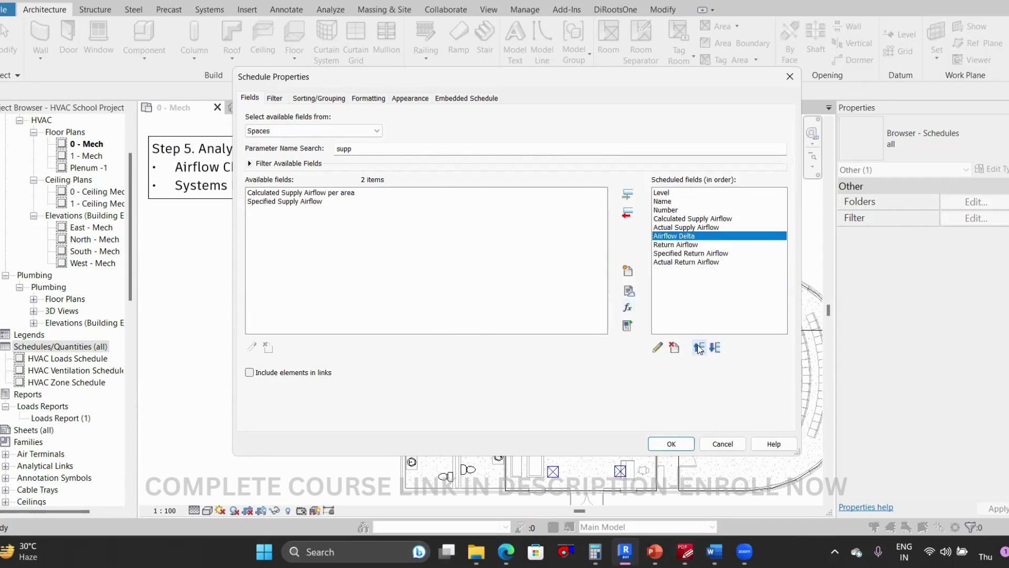
{"action": "left_click", "coordinate": [675, 444]}
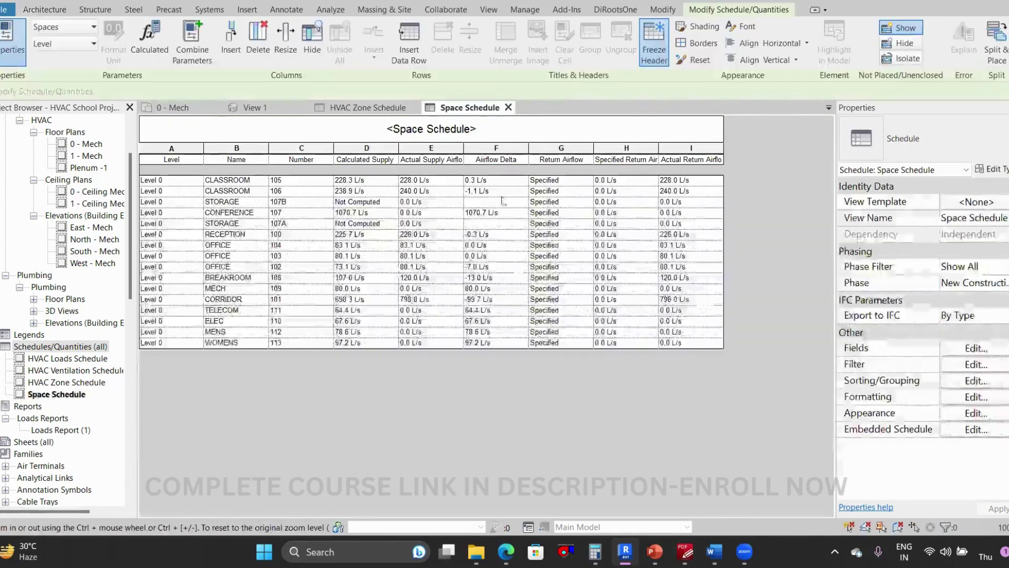
Retitle the space schedule as "Airflow Check Schedule"
{"action": "left_click", "coordinate": [439, 123]}
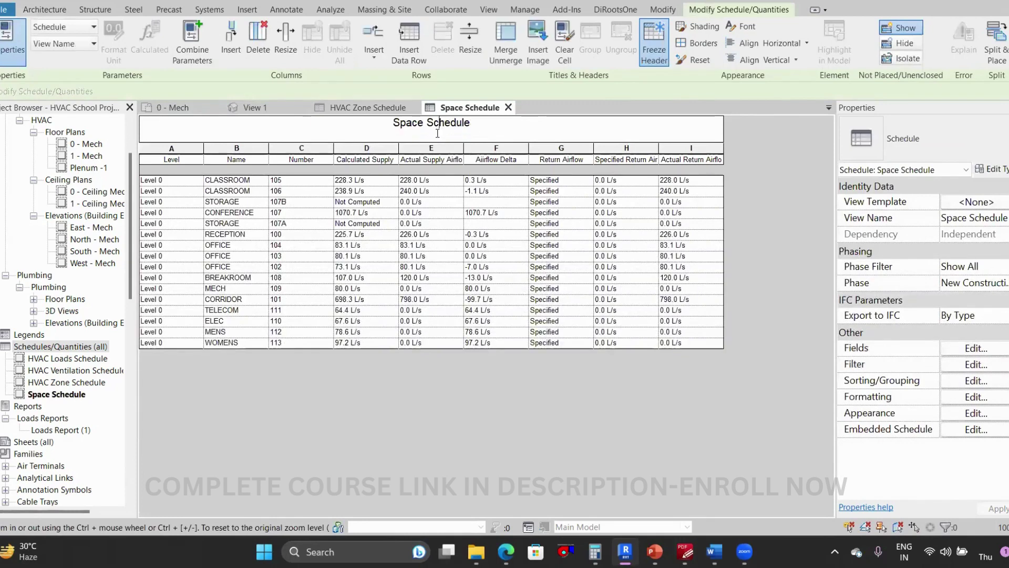
{"action": "key", "text": "ctrl+a"}
{"action": "type", "text": "A"}
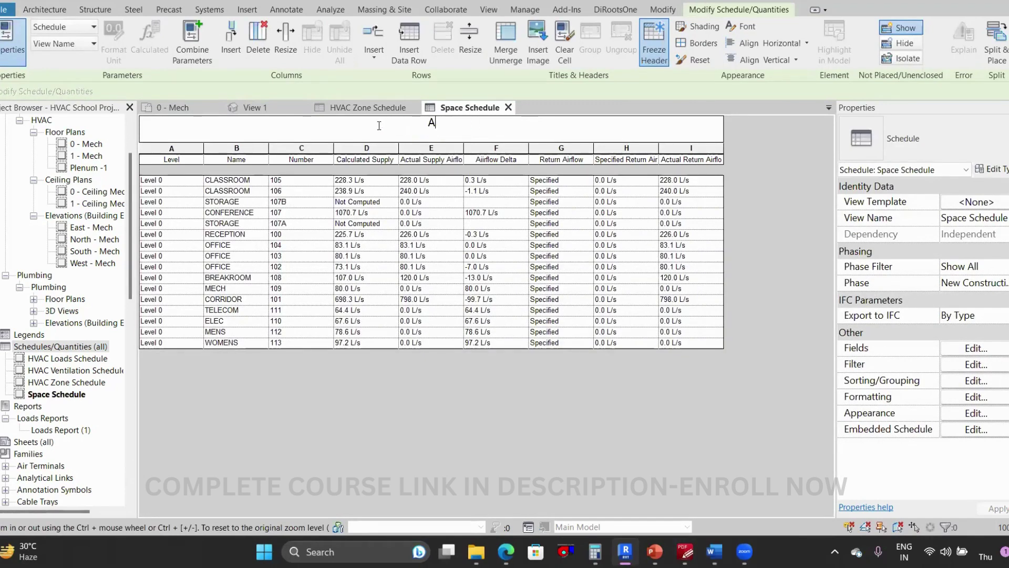
{"action": "type", "text": "irflow Check S"}
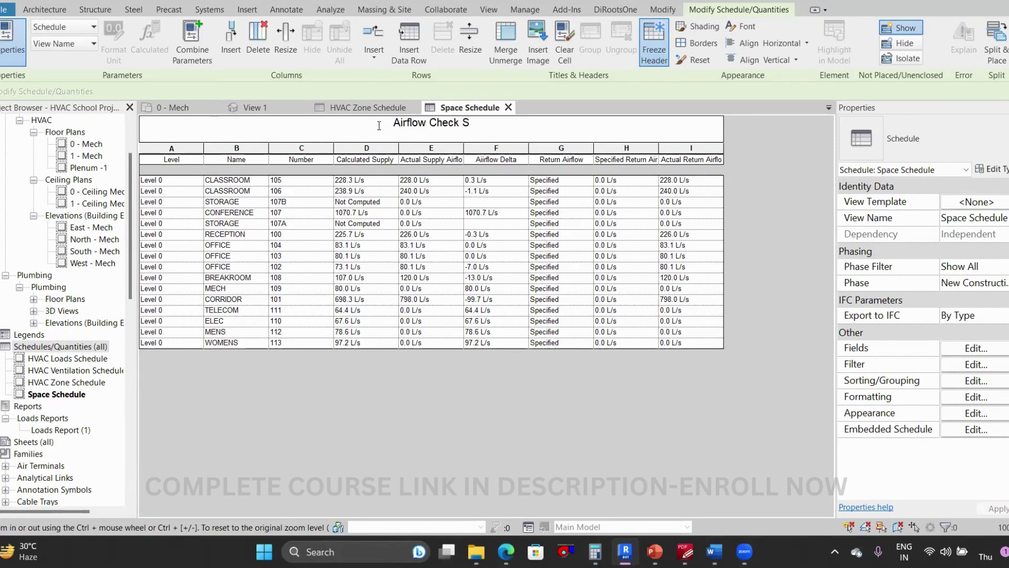
{"action": "type", "text": "chedule"}
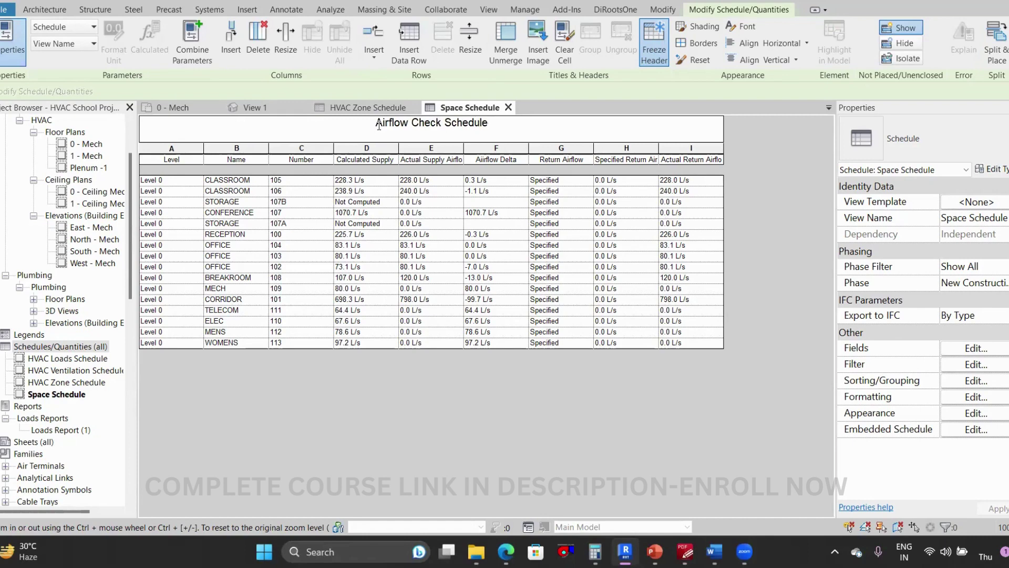
{"action": "key", "text": "Return"}
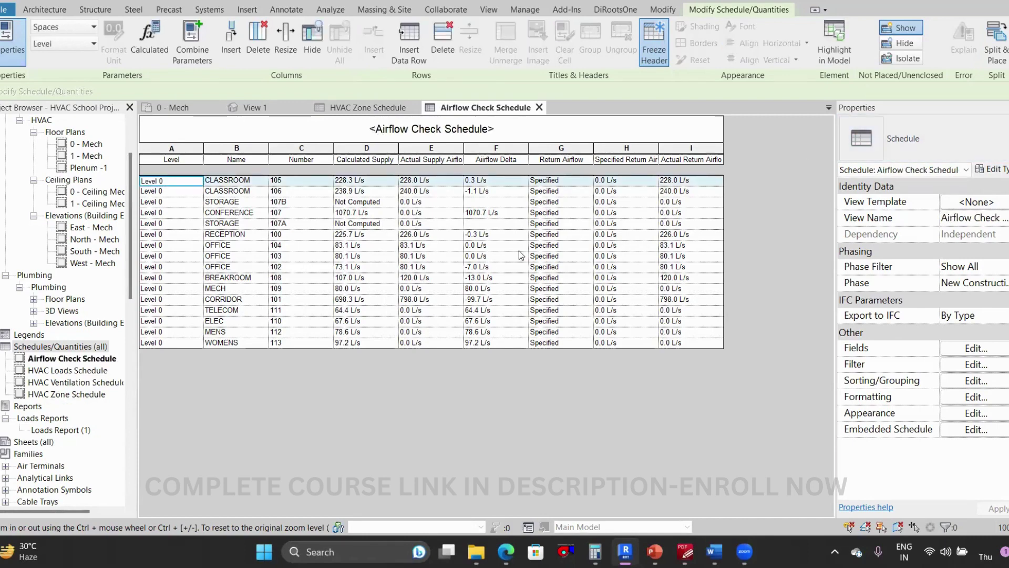
Dock the Properties palette together with the Project Browser beside the Airflow Check Schedule
{"action": "scroll", "coordinate": [520, 255], "scroll_direction": "up", "scroll_amount": 2, "text": "ctrl"}
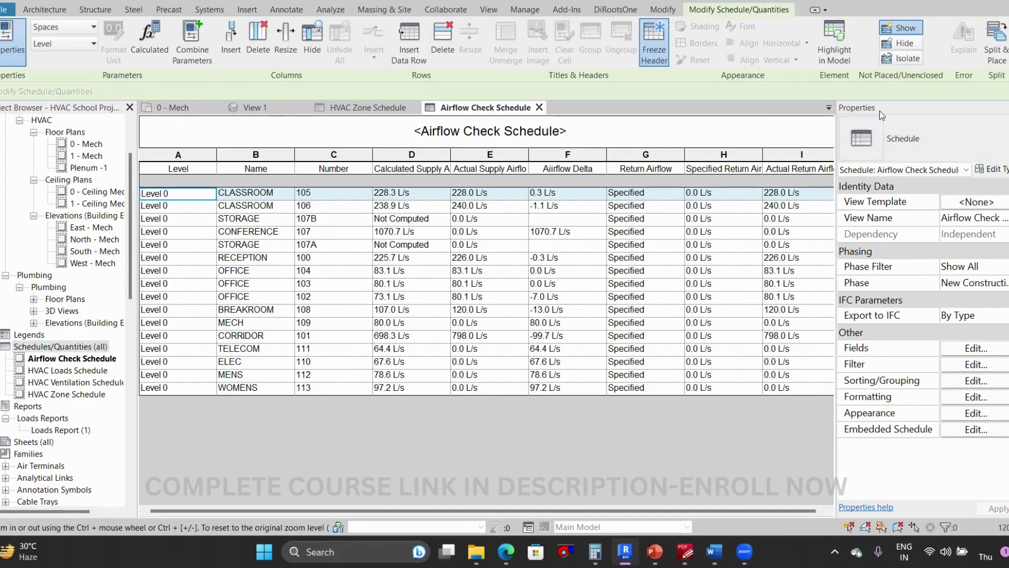
{"action": "key", "text": "ctrl+1"}
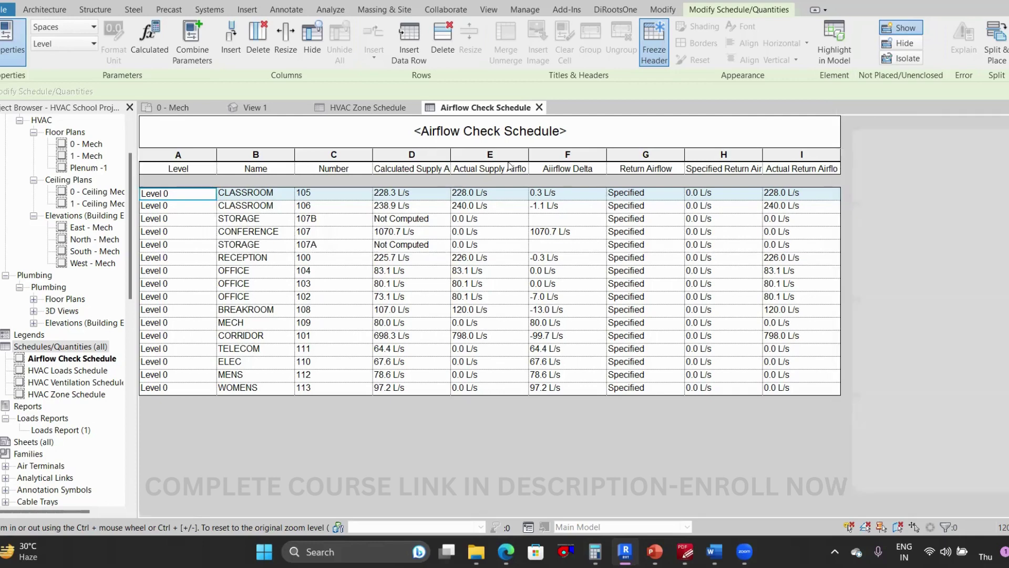
{"action": "key", "text": "ctrl+1"}
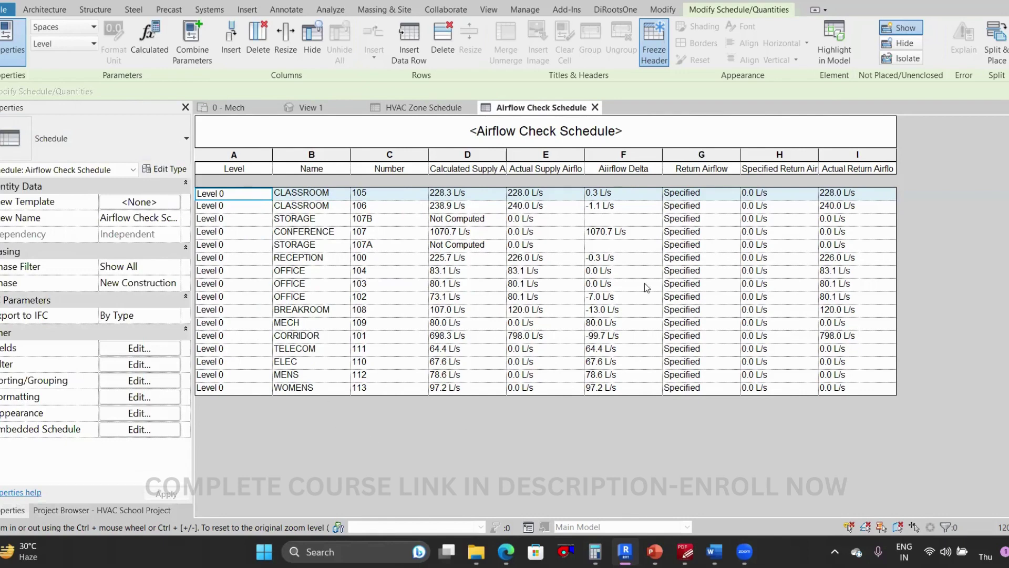
Narrow the Number and Level columns of the Airflow Check Schedule
{"action": "scroll", "coordinate": [667, 293], "scroll_direction": "up", "scroll_amount": 2, "text": "ctrl"}
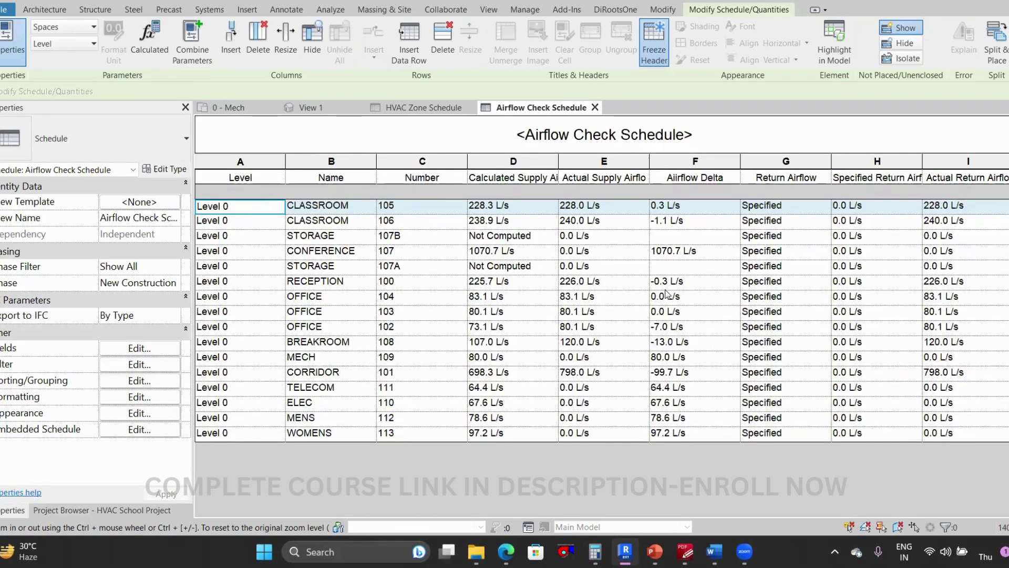
{"action": "left_click_drag", "start_coordinate": [467, 161], "coordinate": [420, 162]}
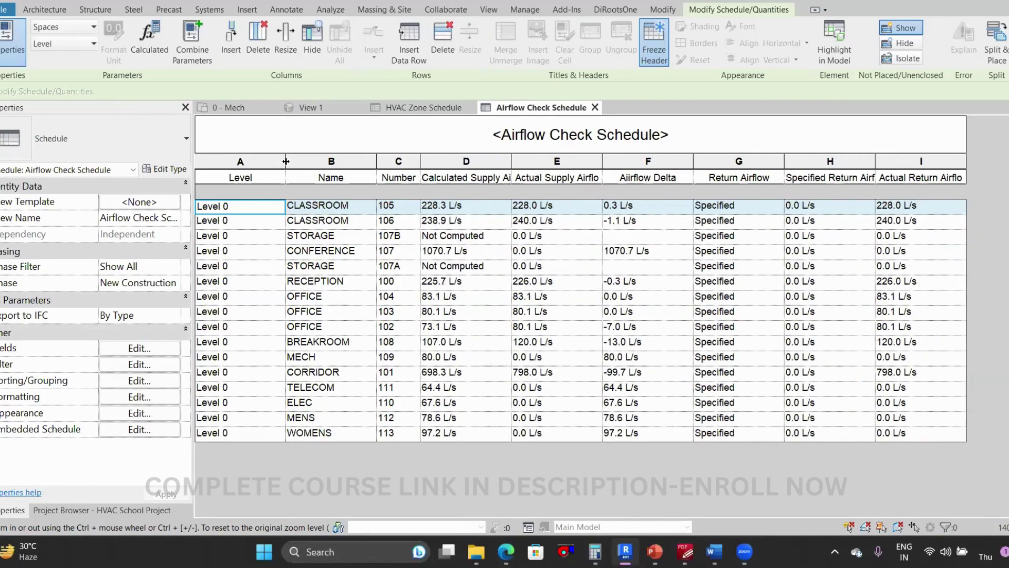
{"action": "left_click_drag", "start_coordinate": [285, 161], "coordinate": [258, 161]}
Center the contents of all schedule columns, Level through Actual Return Airflow, horizontally
{"action": "left_click_drag", "start_coordinate": [226, 161], "coordinate": [878, 157]}
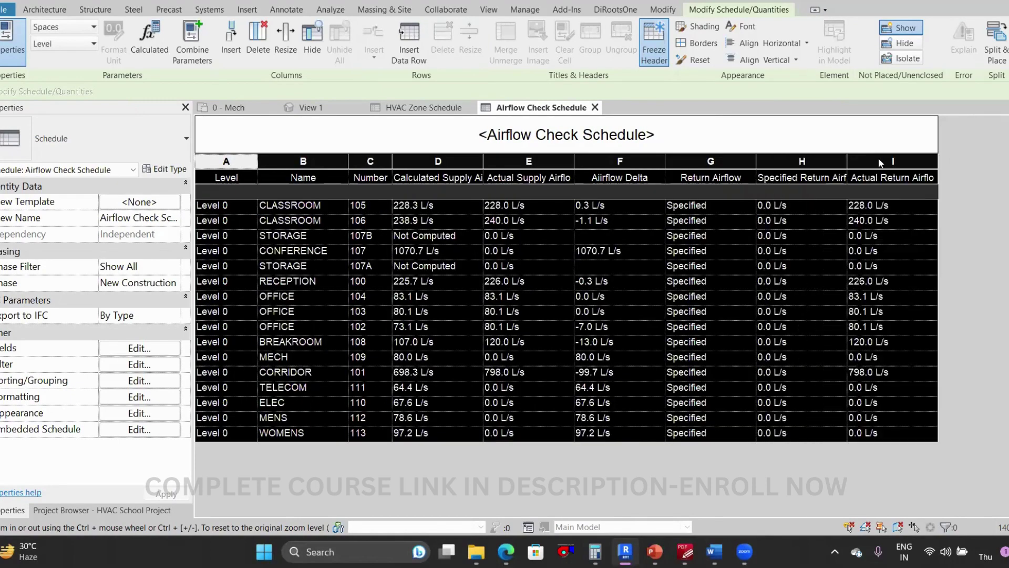
{"action": "left_click", "coordinate": [768, 51]}
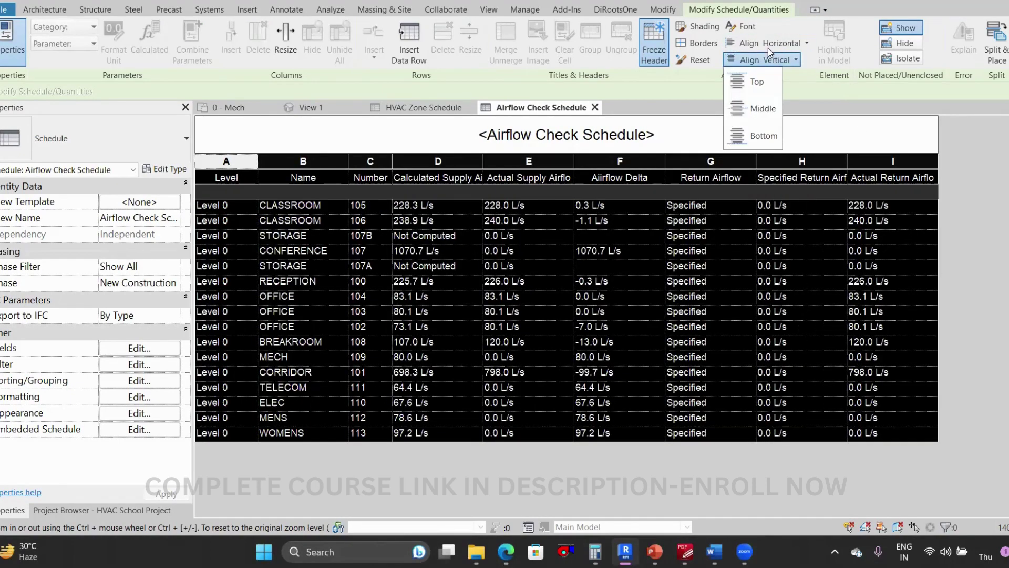
{"action": "left_click", "coordinate": [767, 45]}
{"action": "left_click", "coordinate": [762, 109]}
{"action": "left_click", "coordinate": [566, 265]}
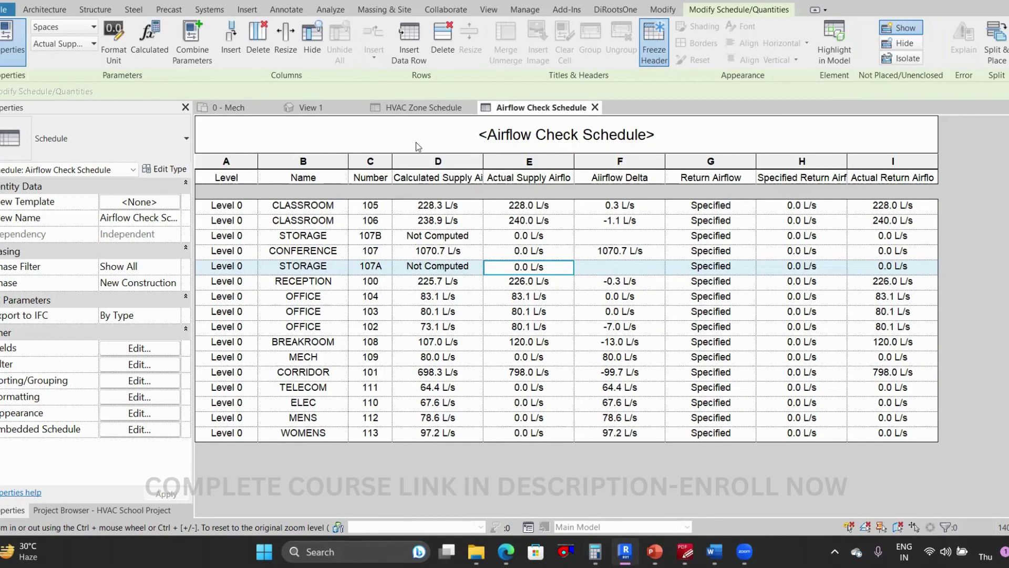
{"action": "left_click", "coordinate": [230, 107]}
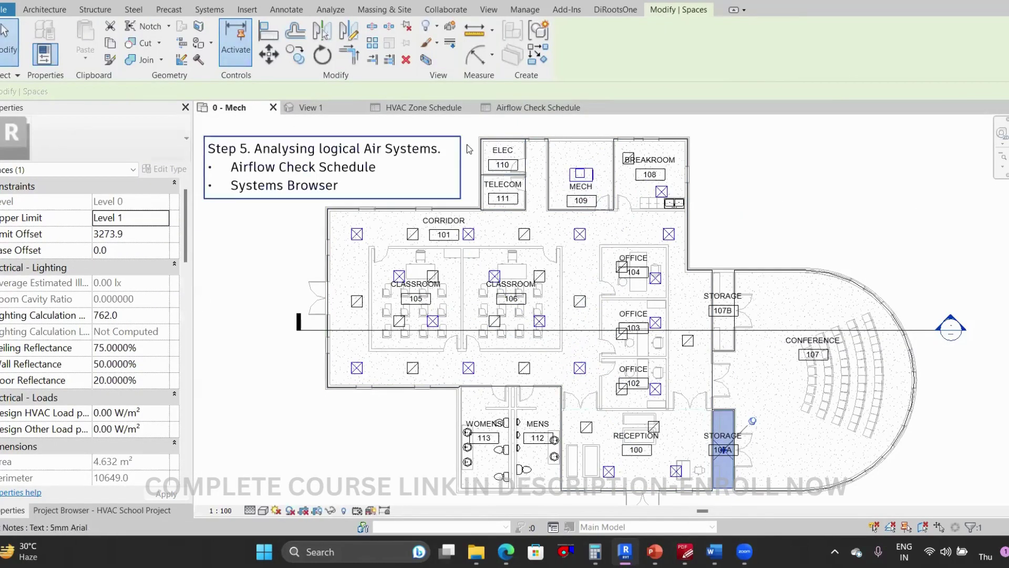
{"action": "left_click", "coordinate": [513, 107]}
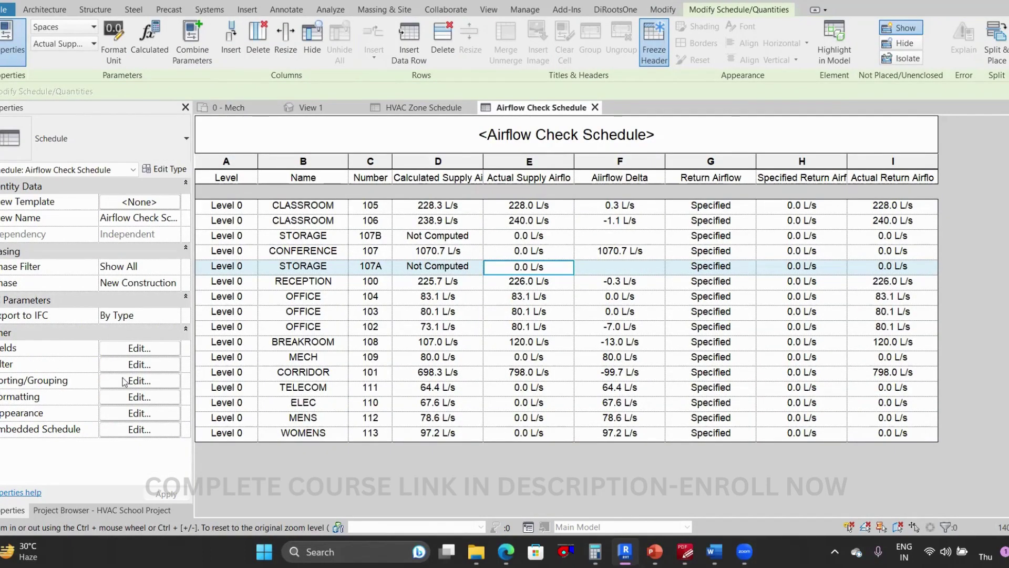
Add the Zone field to the end of the Airflow Check Schedule's scheduled fields
{"action": "left_click", "coordinate": [138, 349]}
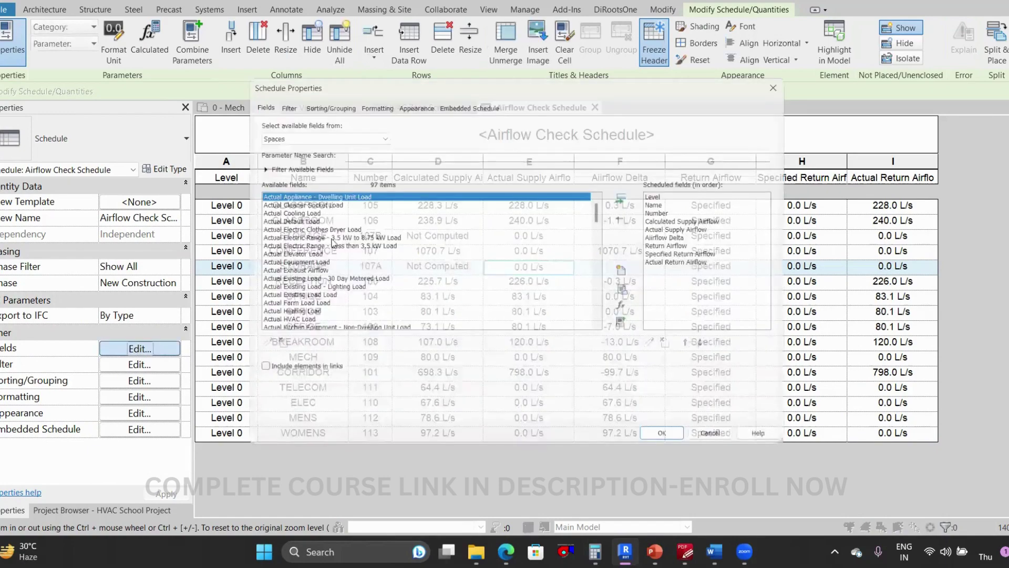
{"action": "left_click", "coordinate": [332, 243]}
{"action": "key", "text": "End"}
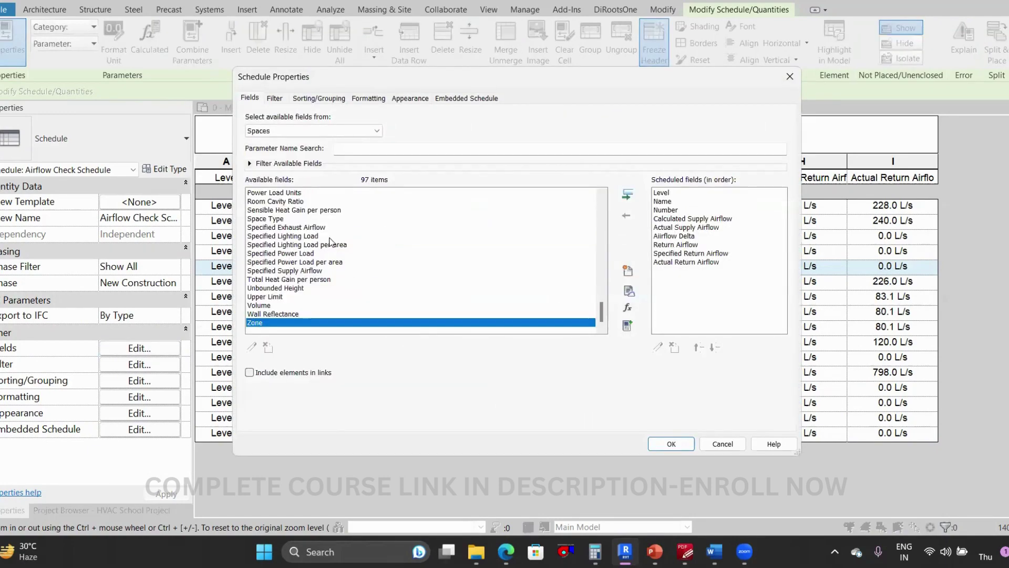
{"action": "left_click", "coordinate": [628, 196]}
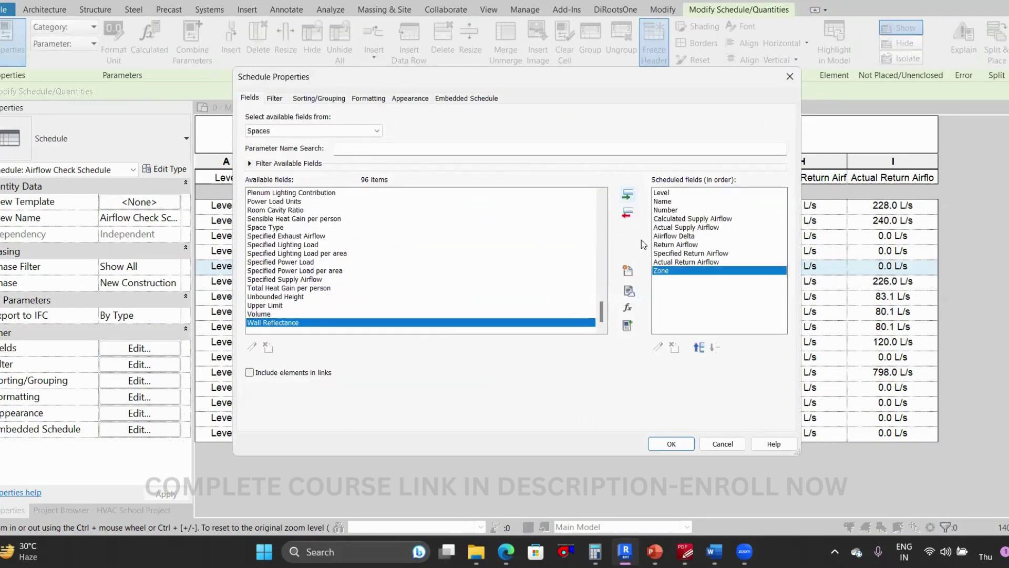
Filter the schedule by Zone equals Zone A and apply the schedule properties
{"action": "left_click", "coordinate": [274, 98]}
{"action": "left_click", "coordinate": [327, 120]}
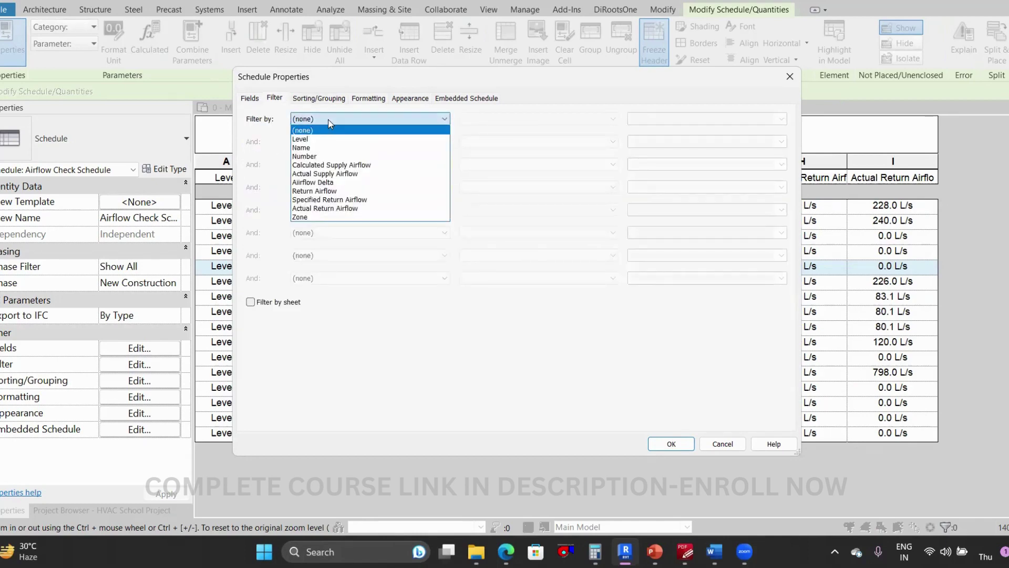
{"action": "left_click", "coordinate": [311, 217]}
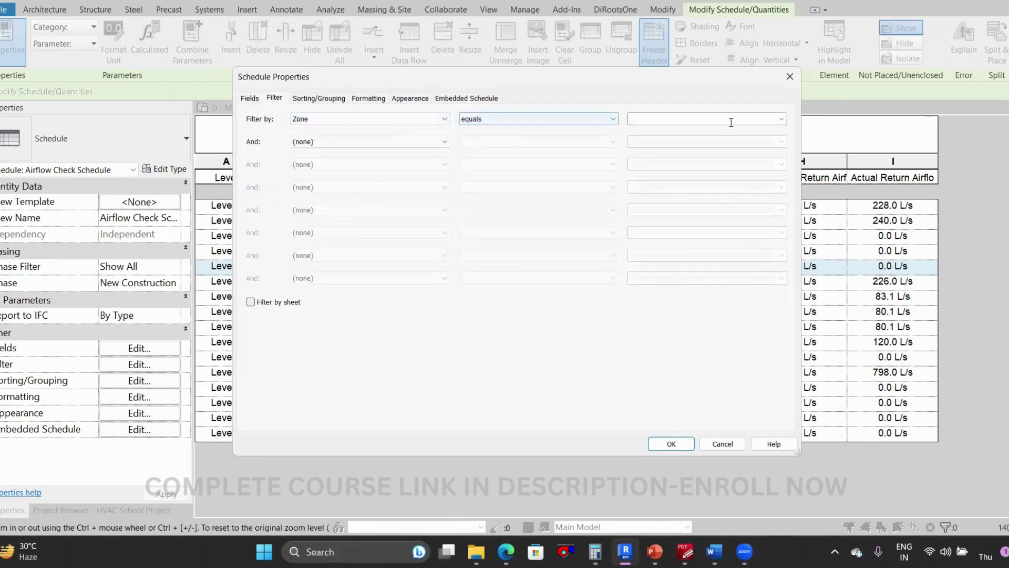
{"action": "left_click", "coordinate": [781, 119]}
{"action": "left_click", "coordinate": [657, 139]}
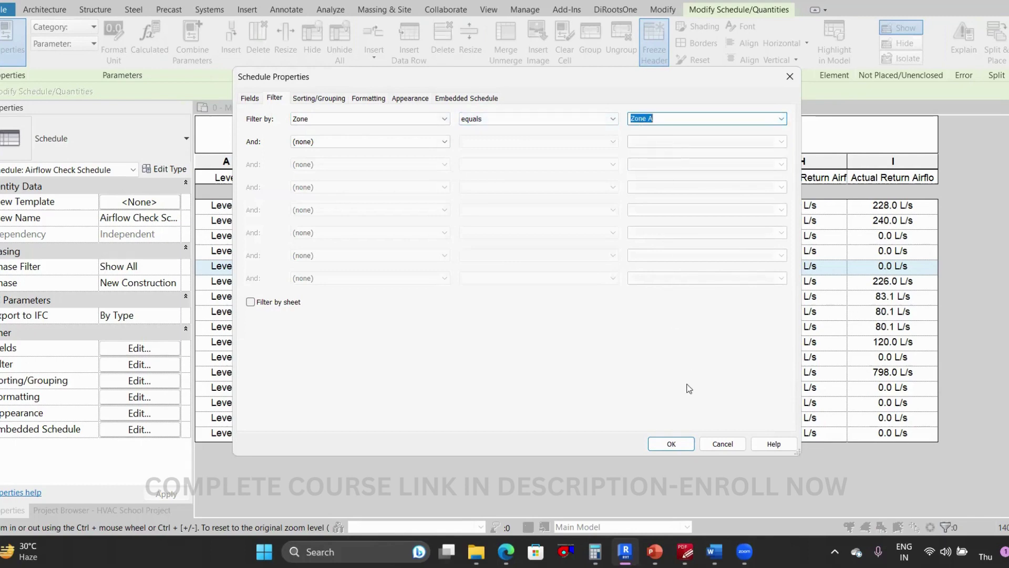
{"action": "left_click", "coordinate": [672, 443]}
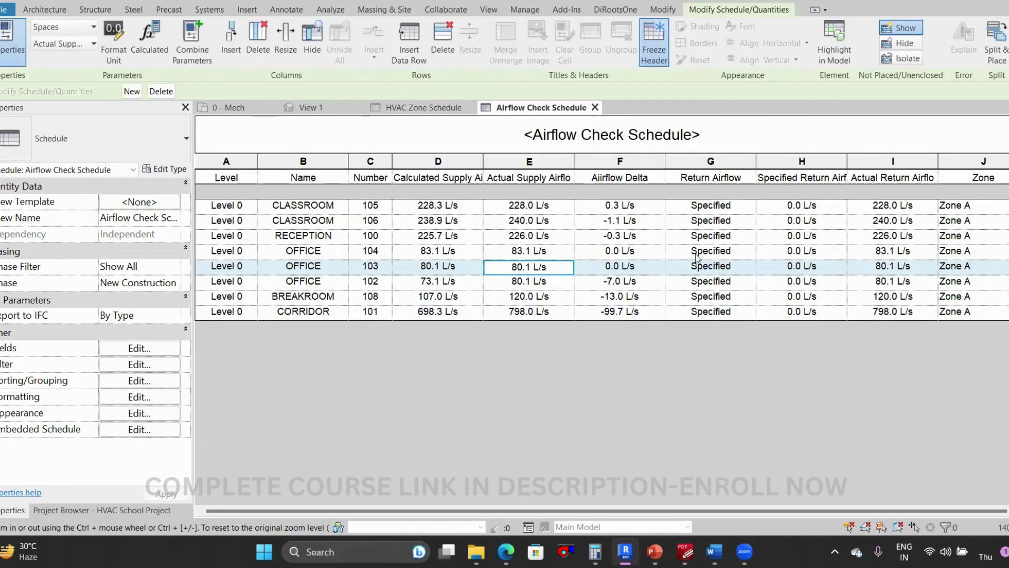
Narrow the Name column slightly and widen the Actual Supply Airflow and Calculated Supply Airflow columns of the schedule
{"action": "scroll", "coordinate": [599, 272], "scroll_direction": "down", "scroll_amount": 1, "text": "ctrl"}
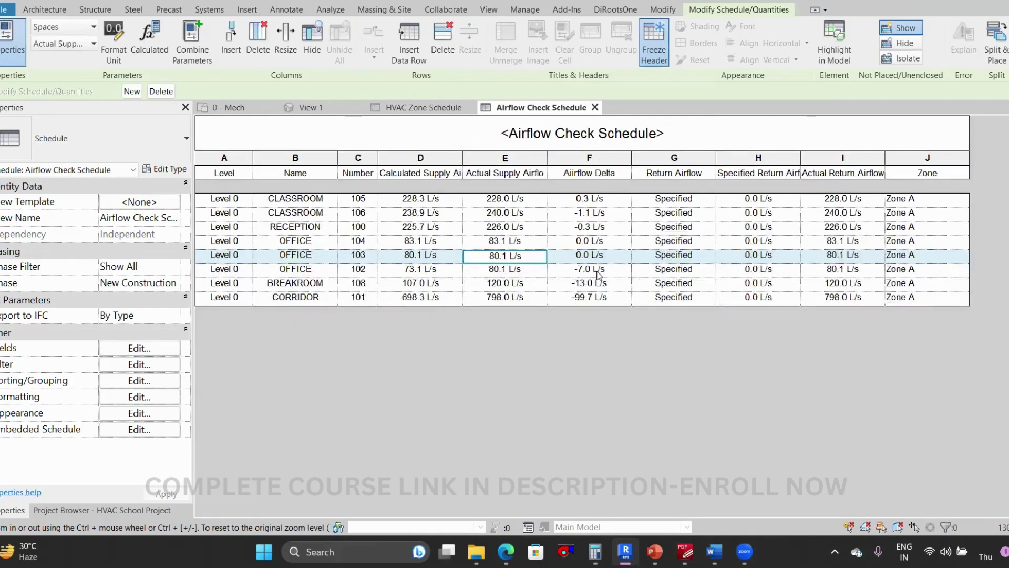
{"action": "scroll", "coordinate": [599, 273], "scroll_direction": "up", "scroll_amount": 1, "text": "ctrl"}
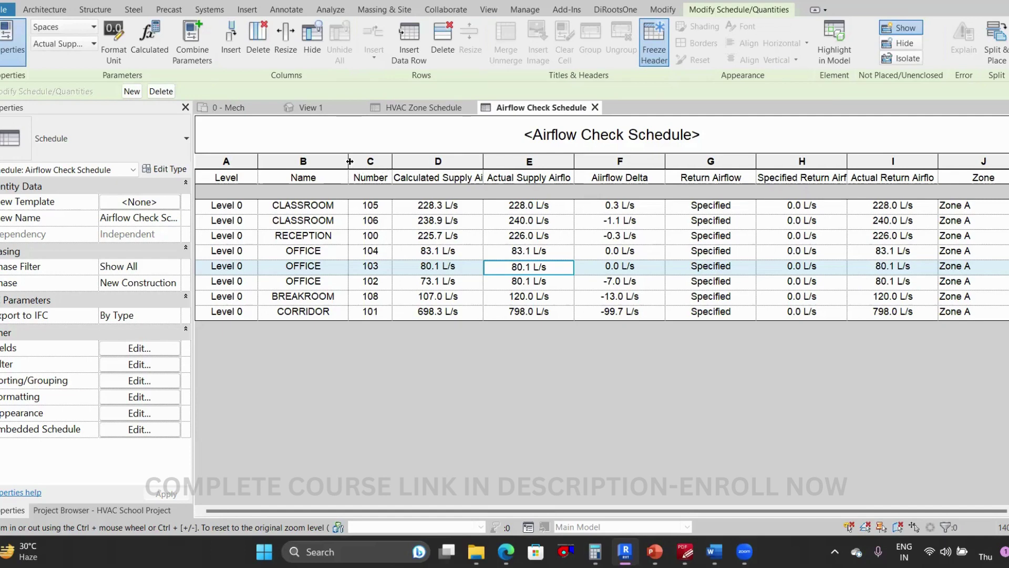
{"action": "left_click_drag", "start_coordinate": [348, 163], "coordinate": [346, 163]}
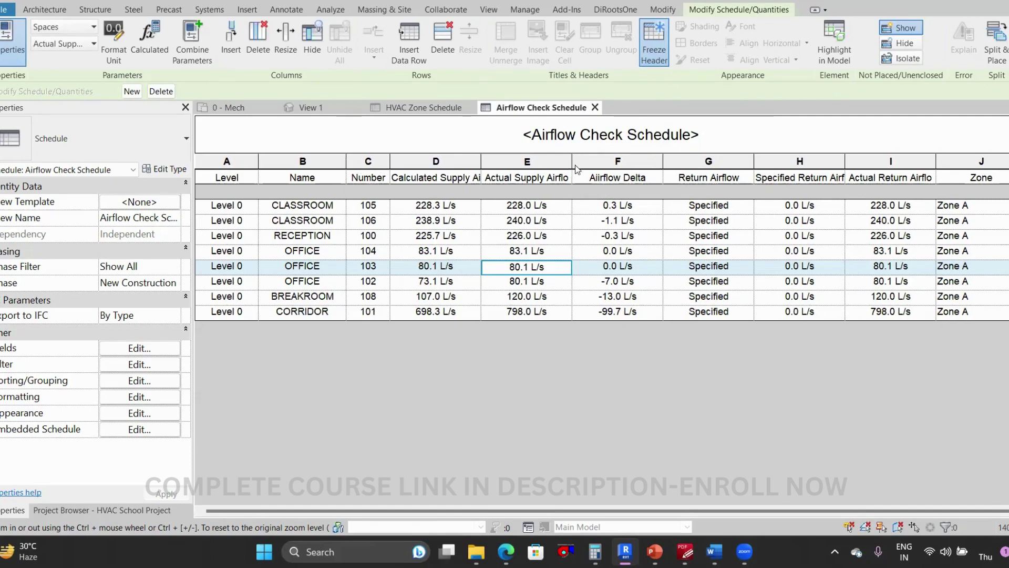
{"action": "left_click_drag", "start_coordinate": [572, 162], "coordinate": [578, 162]}
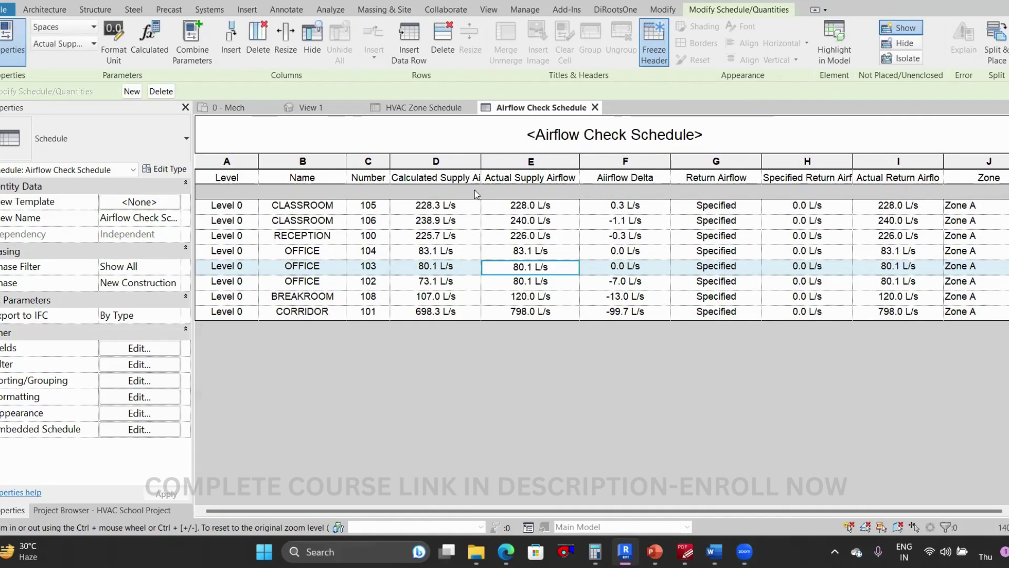
{"action": "left_click_drag", "start_coordinate": [482, 162], "coordinate": [486, 163]}
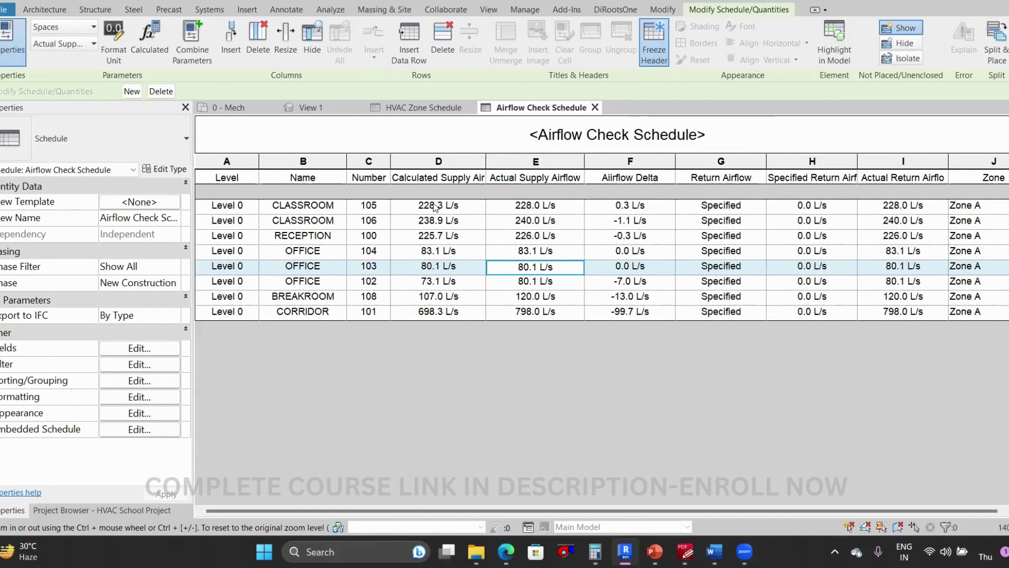
Compare calculated and actual supply airflow, examining the Aiirflow Delta values of office 102, breakroom 108 and corridor 101
{"action": "left_click", "coordinate": [433, 208]}
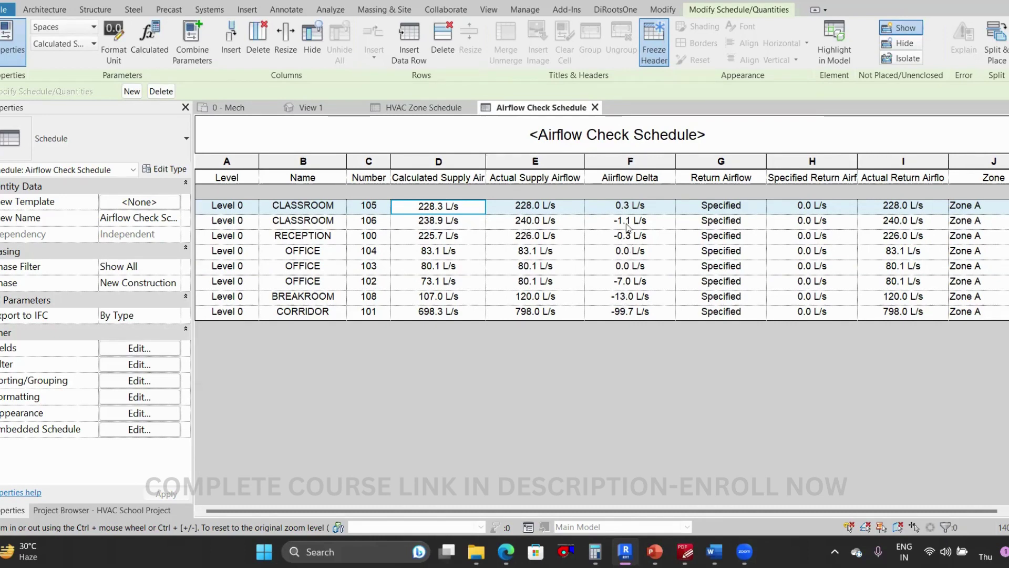
{"action": "left_click", "coordinate": [627, 285]}
{"action": "left_click", "coordinate": [630, 297]}
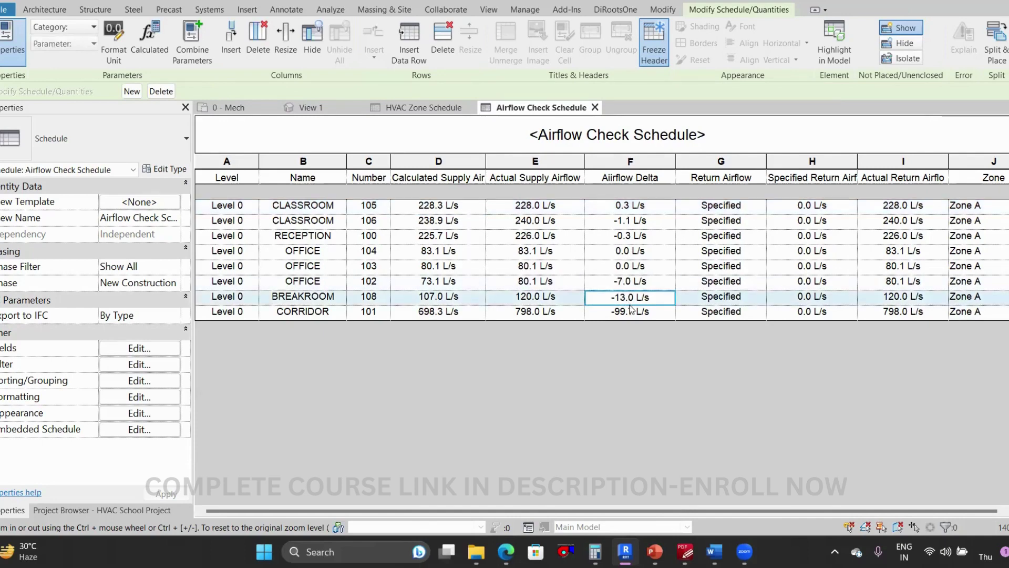
{"action": "left_click", "coordinate": [633, 311]}
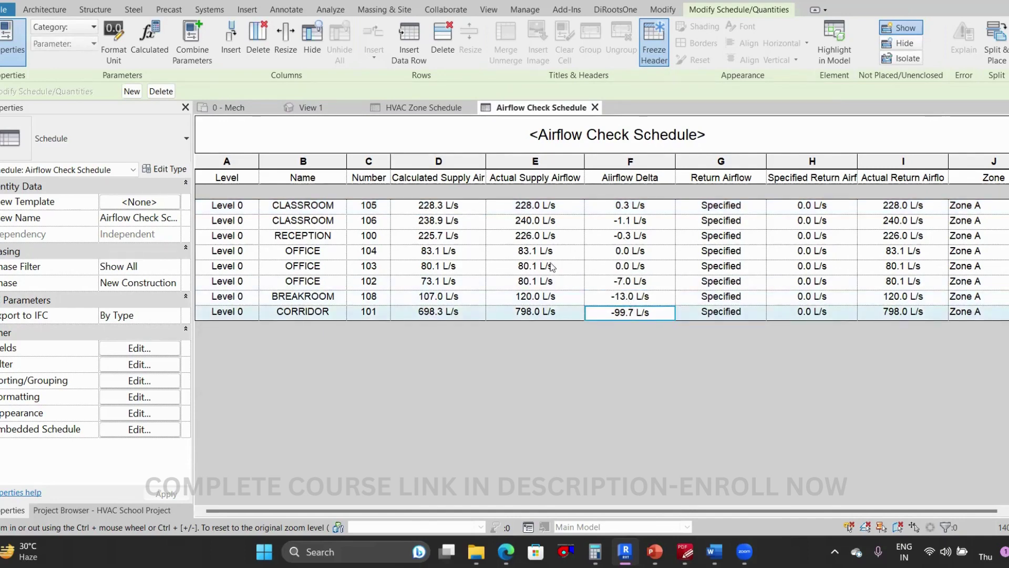
{"action": "left_click", "coordinate": [621, 287]}
{"action": "left_click", "coordinate": [630, 298]}
{"action": "left_click", "coordinate": [633, 312]}
Define a conditional format for the Aiirflow Delta field with the test Between -2 and 2 L/s
{"action": "left_click", "coordinate": [148, 398]}
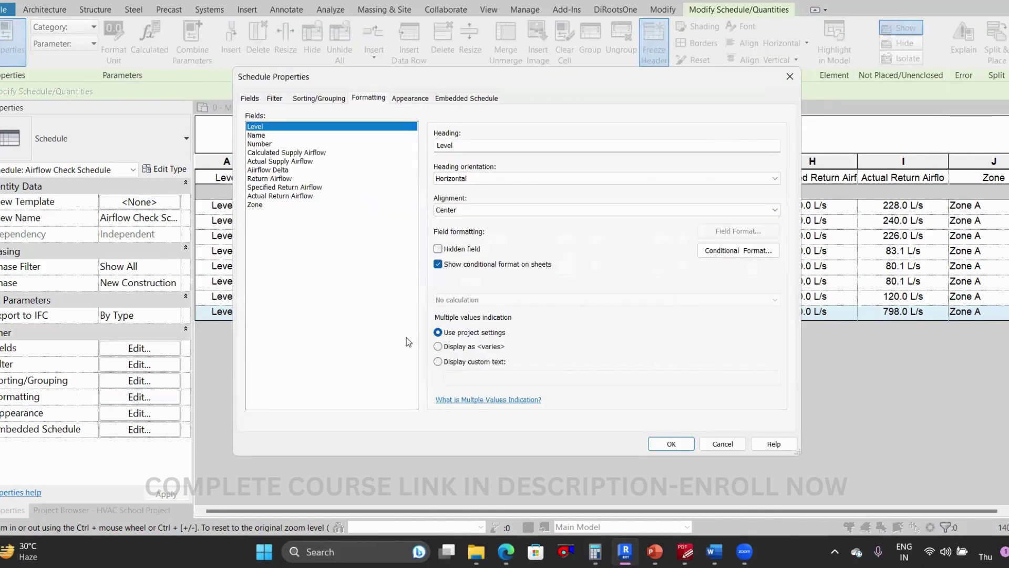
{"action": "left_click", "coordinate": [274, 170]}
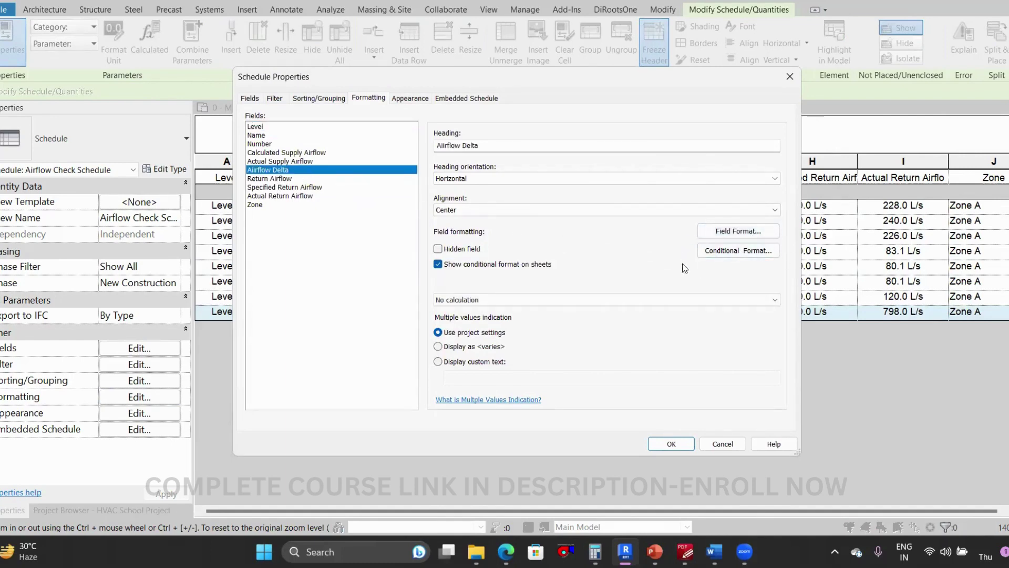
{"action": "left_click", "coordinate": [729, 254]}
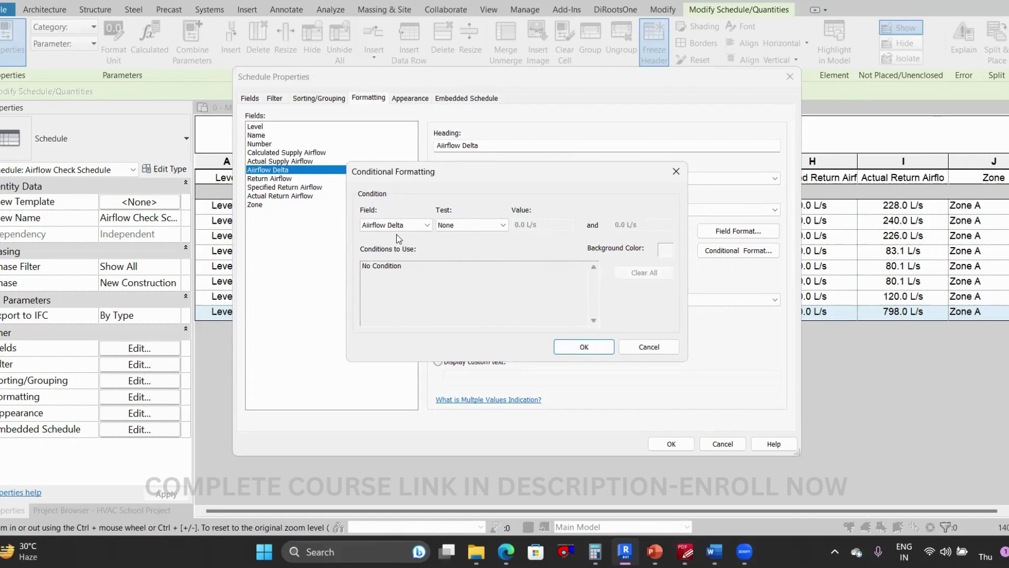
{"action": "left_click", "coordinate": [468, 232]}
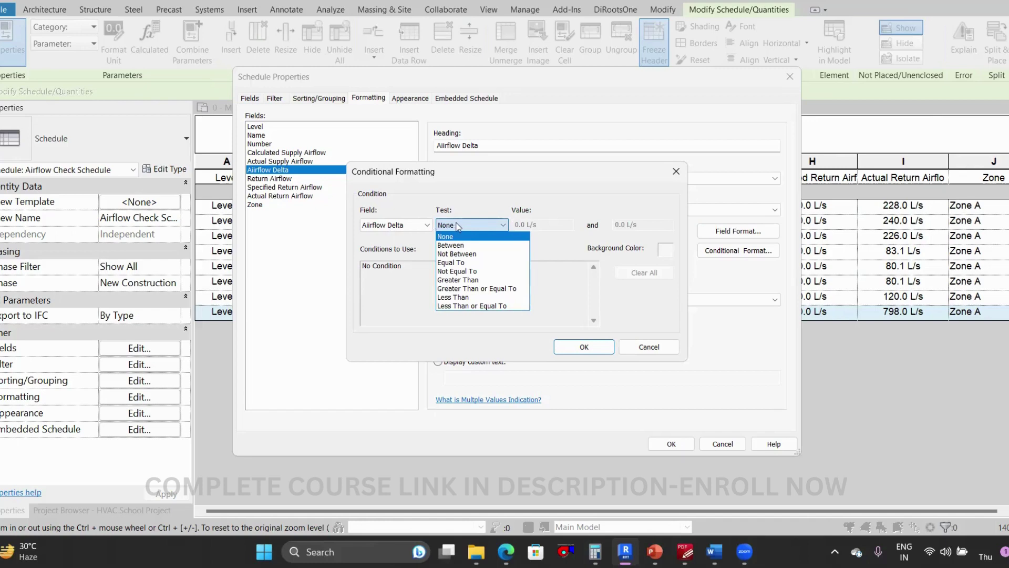
{"action": "left_click", "coordinate": [458, 245]}
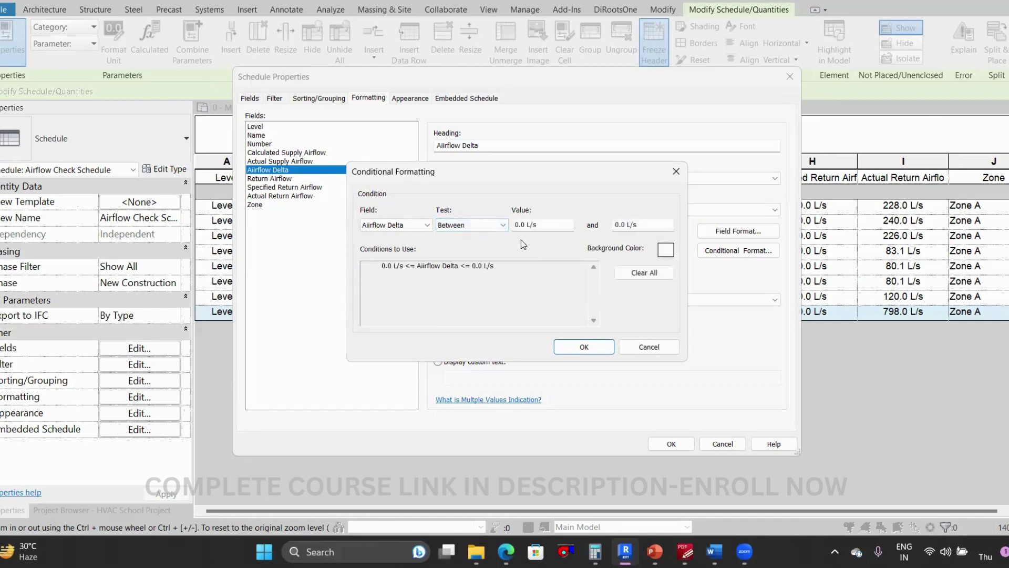
{"action": "left_click_drag", "start_coordinate": [546, 226], "coordinate": [518, 225]}
{"action": "type", "text": "-2"}
{"action": "key", "text": "Tab"}
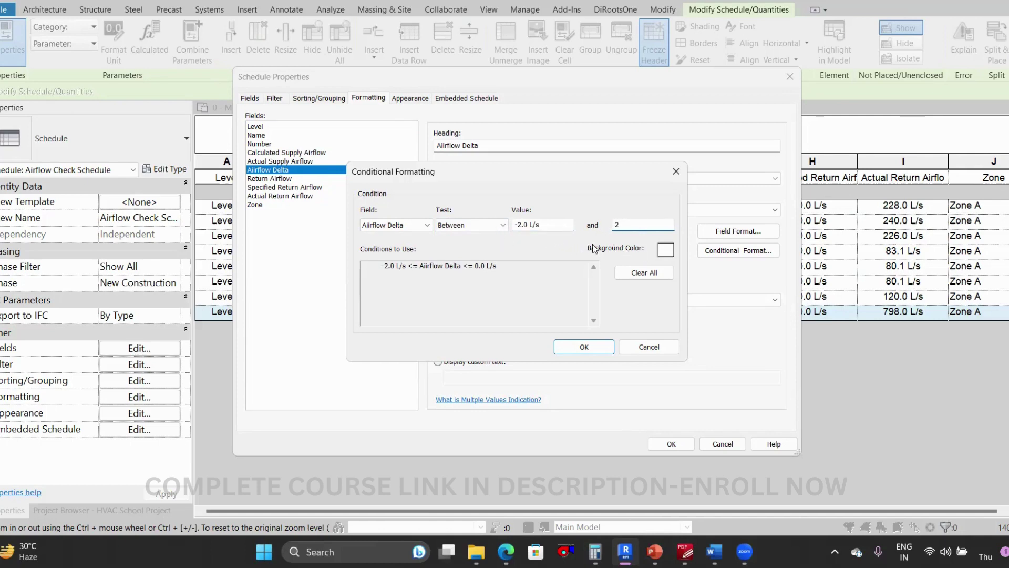
Set the conditional format's background color to red and apply it to the schedule
{"action": "left_click", "coordinate": [665, 250]}
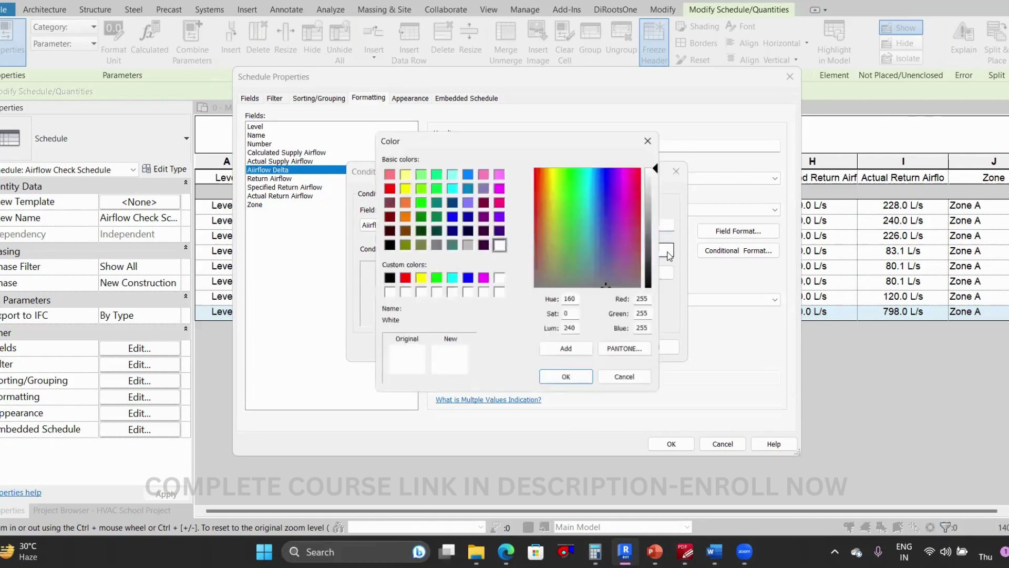
{"action": "left_click", "coordinate": [403, 282]}
{"action": "left_click", "coordinate": [558, 378]}
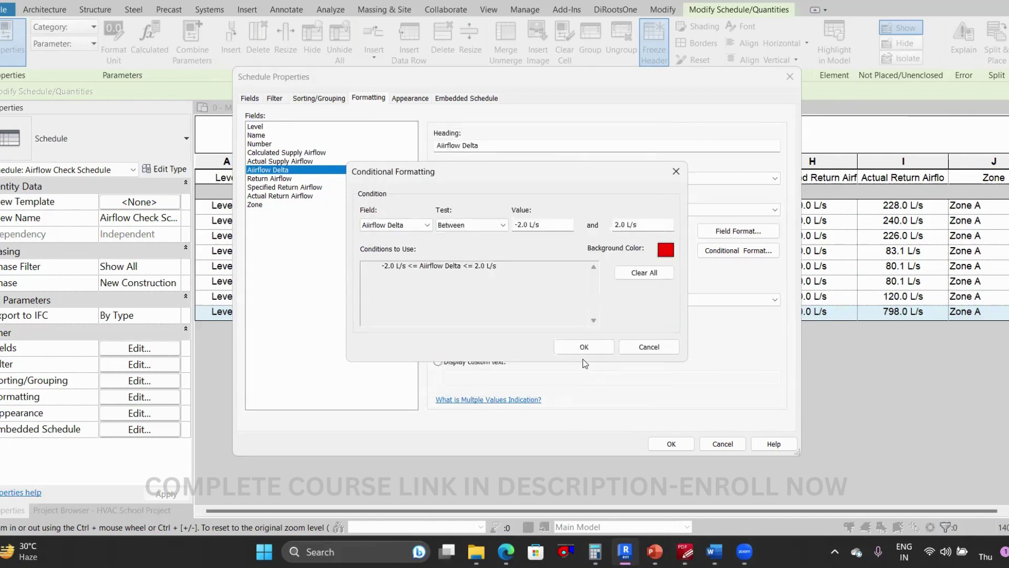
{"action": "left_click", "coordinate": [583, 347]}
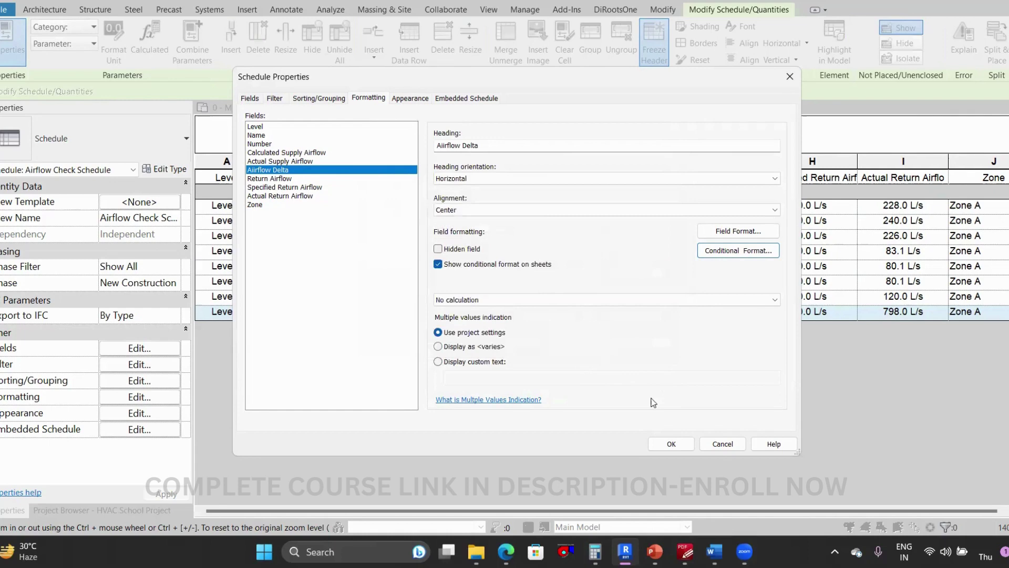
{"action": "left_click", "coordinate": [675, 441]}
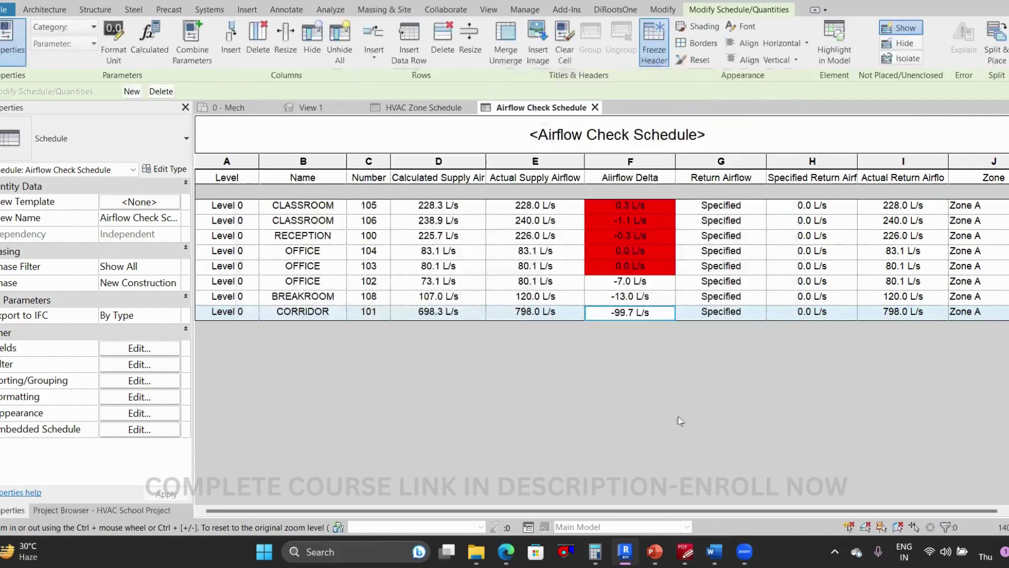
Change the Aiirflow Delta field's conditional format test to Not Between and apply it to the schedule
{"action": "left_click", "coordinate": [639, 284]}
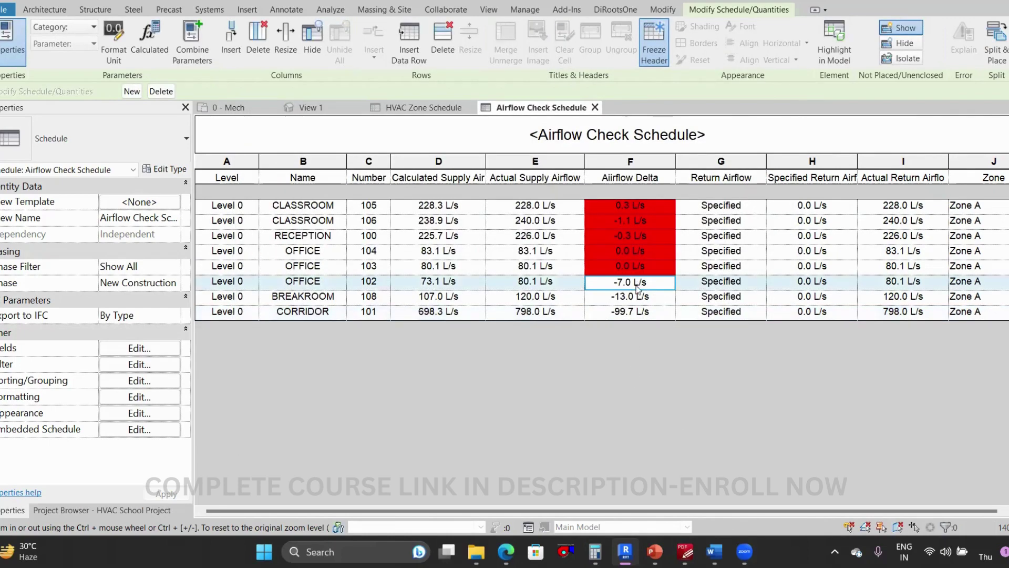
{"action": "left_click", "coordinate": [636, 297]}
{"action": "left_click", "coordinate": [635, 313]}
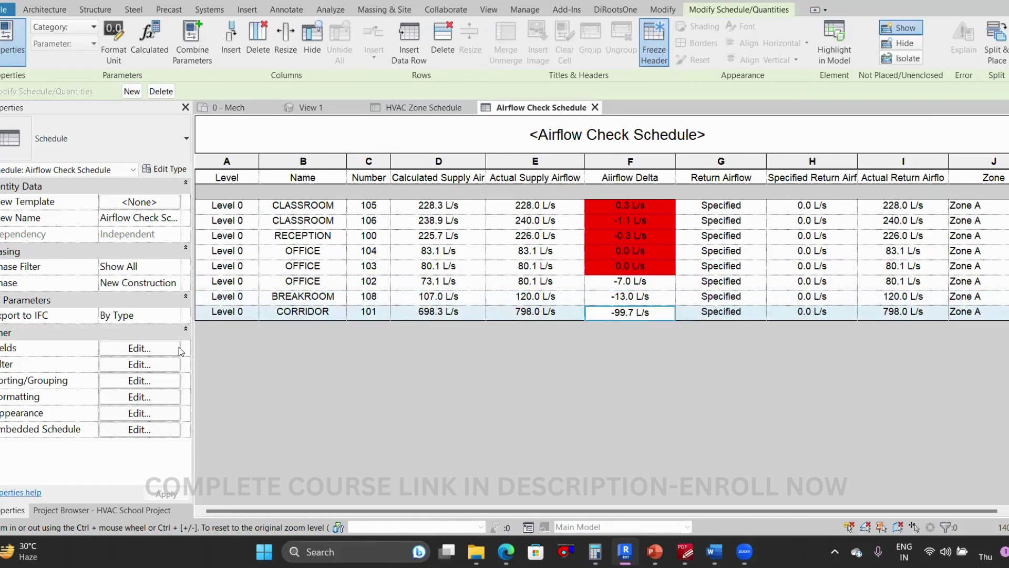
{"action": "left_click", "coordinate": [139, 397]}
{"action": "left_click", "coordinate": [706, 252]}
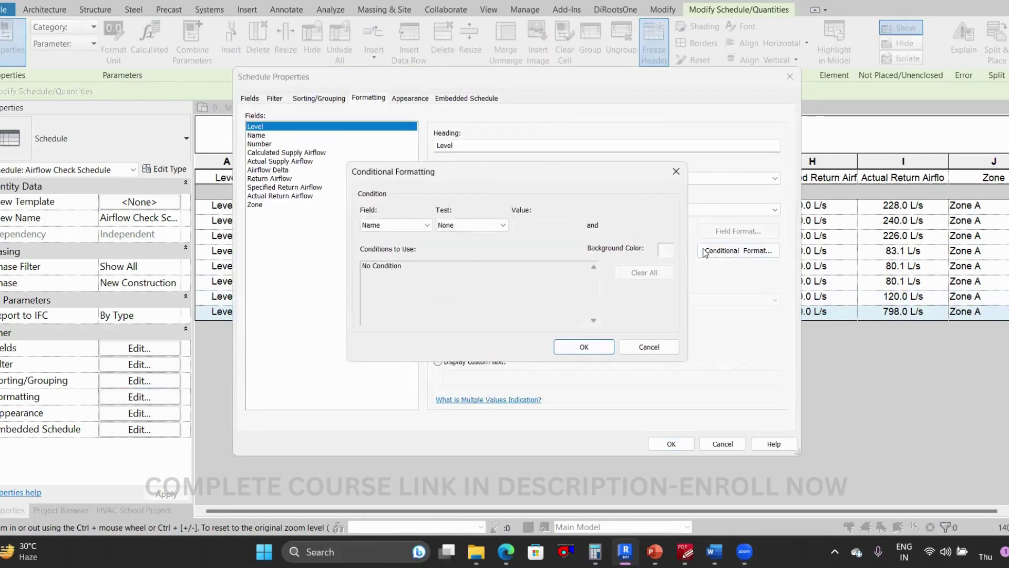
{"action": "left_click", "coordinate": [677, 171]}
{"action": "left_click", "coordinate": [280, 179]}
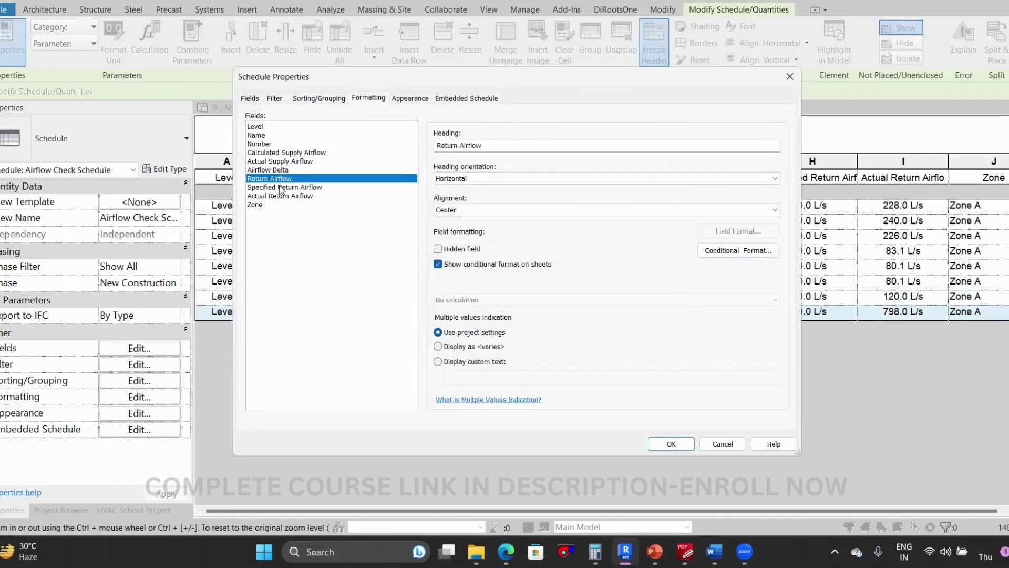
{"action": "left_click", "coordinate": [279, 187]}
{"action": "key", "text": "Up"}
{"action": "key", "text": "Up"}
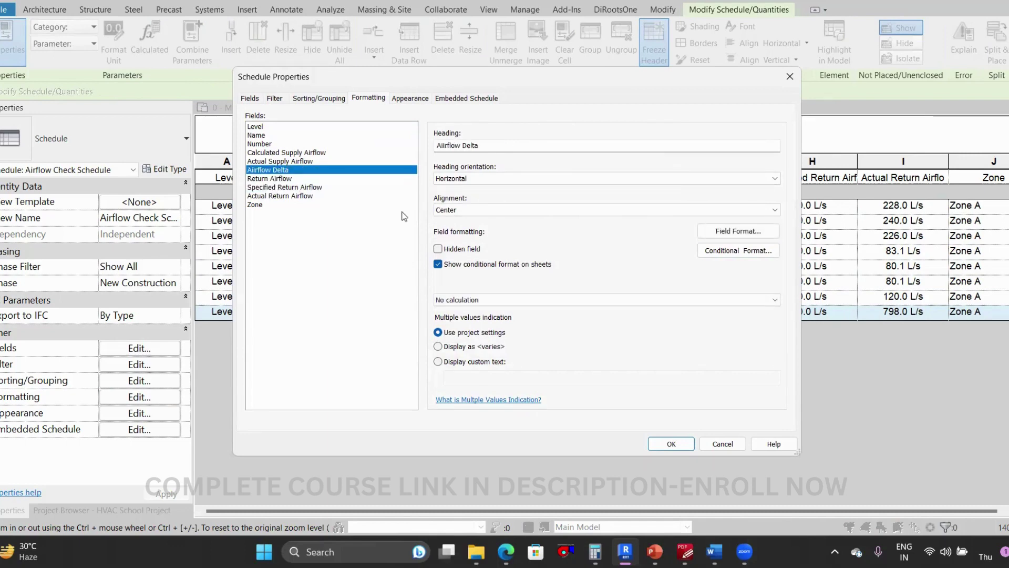
{"action": "left_click", "coordinate": [739, 250]}
{"action": "left_click", "coordinate": [464, 226]}
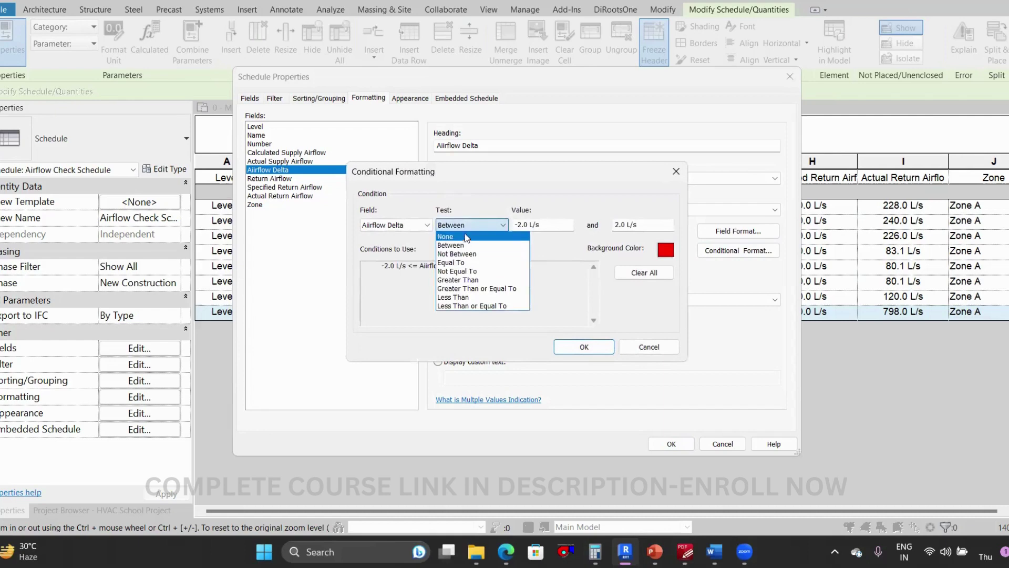
{"action": "left_click", "coordinate": [476, 253]}
{"action": "left_click", "coordinate": [585, 348]}
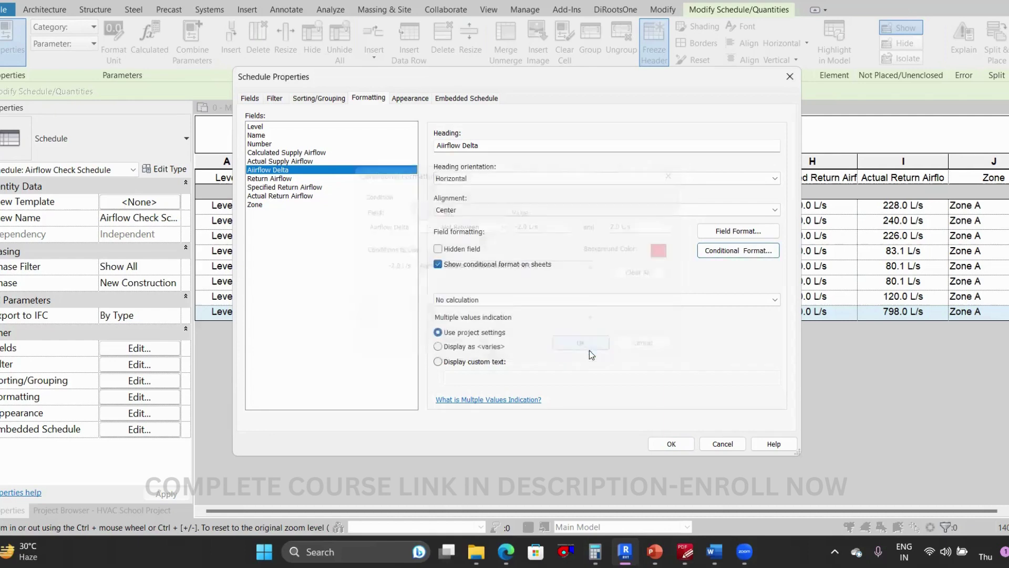
{"action": "left_click", "coordinate": [671, 443]}
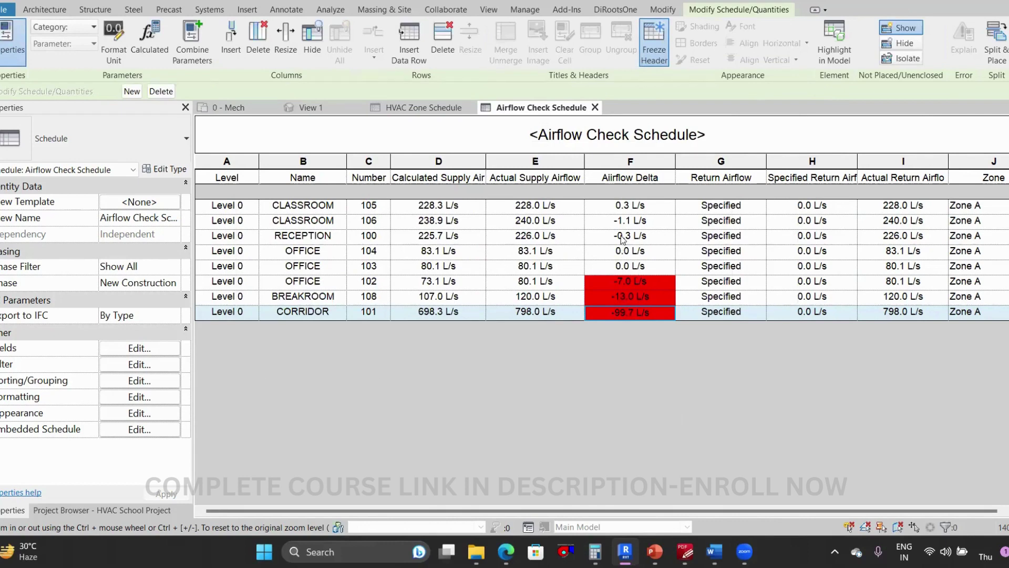
Compare the calculated and actual supply airflow of office 102, breakroom 108 and corridor 101 in the schedule
{"action": "left_click", "coordinate": [610, 285]}
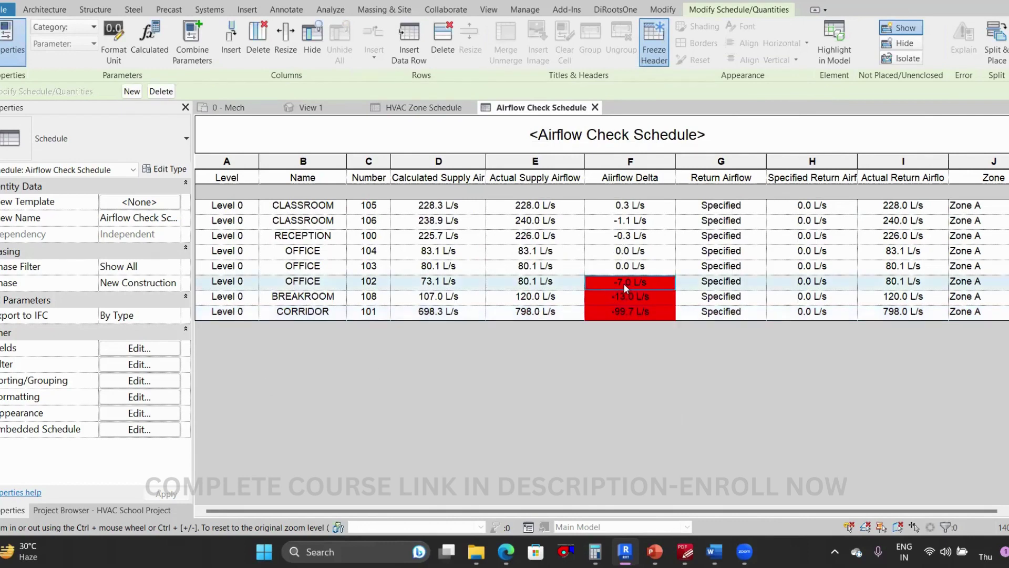
{"action": "left_click", "coordinate": [440, 286]}
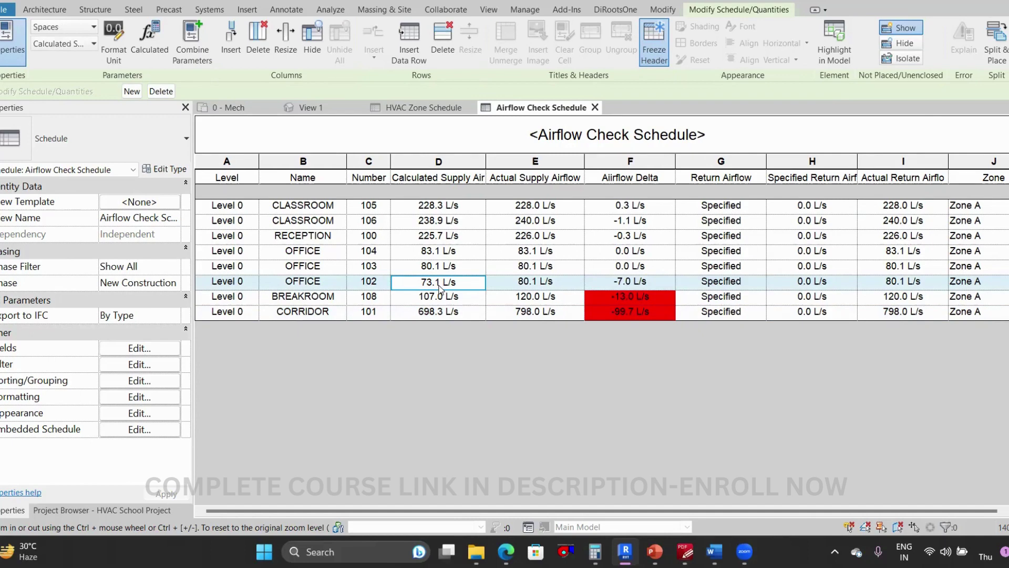
{"action": "left_click", "coordinate": [515, 287]}
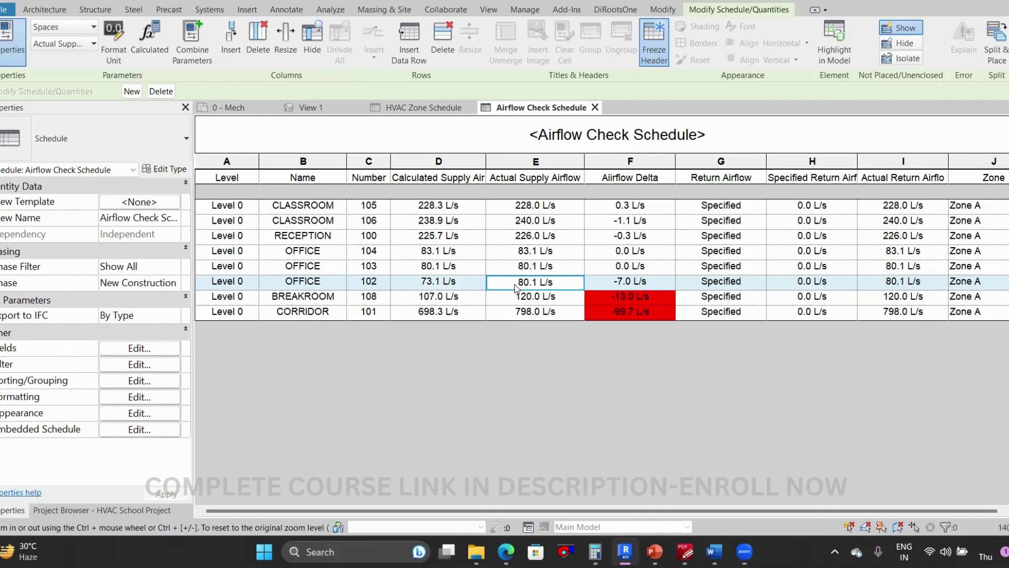
{"action": "left_click", "coordinate": [514, 302]}
{"action": "left_click", "coordinate": [442, 302]}
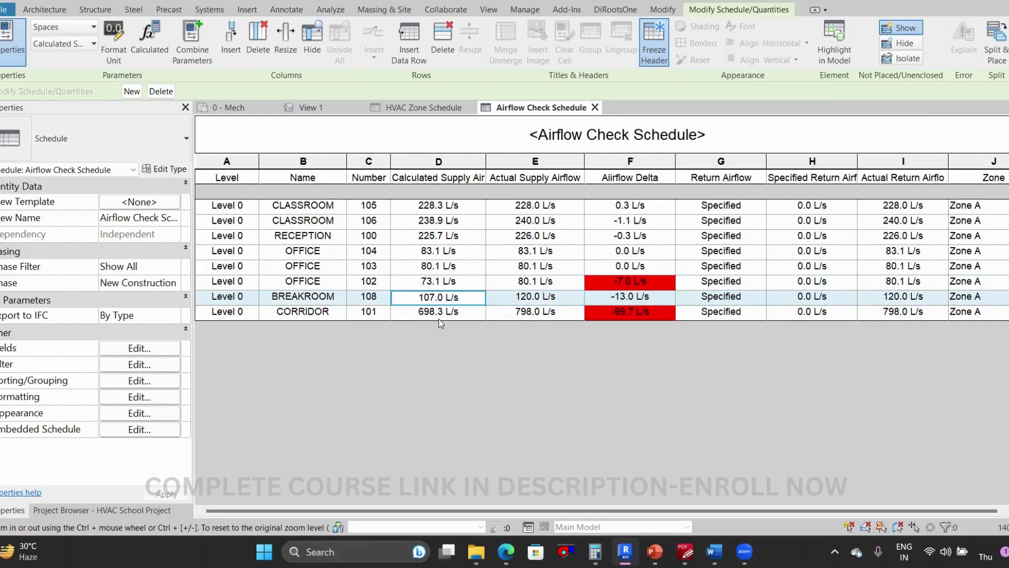
{"action": "left_click", "coordinate": [529, 302]}
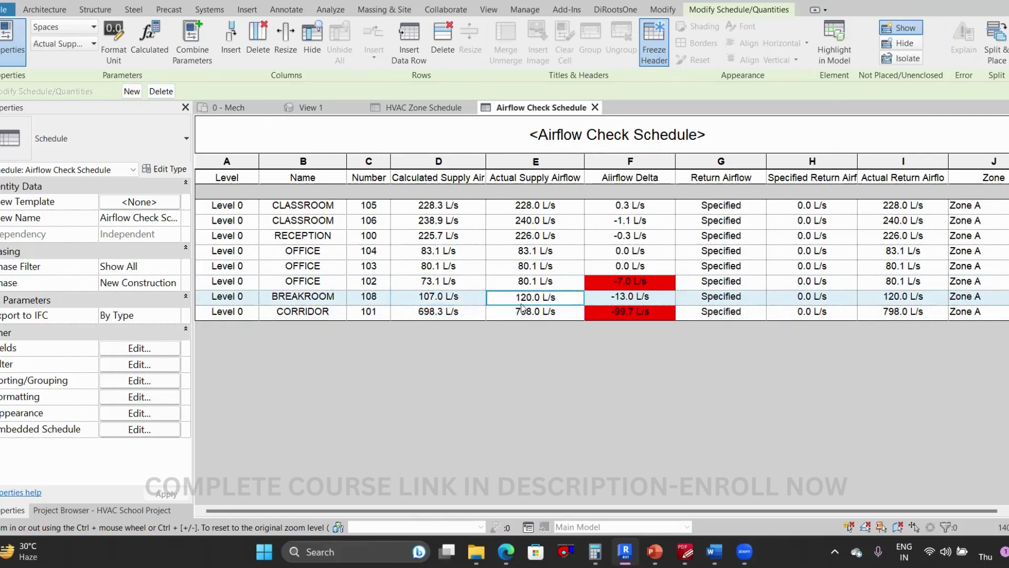
{"action": "left_click", "coordinate": [450, 314]}
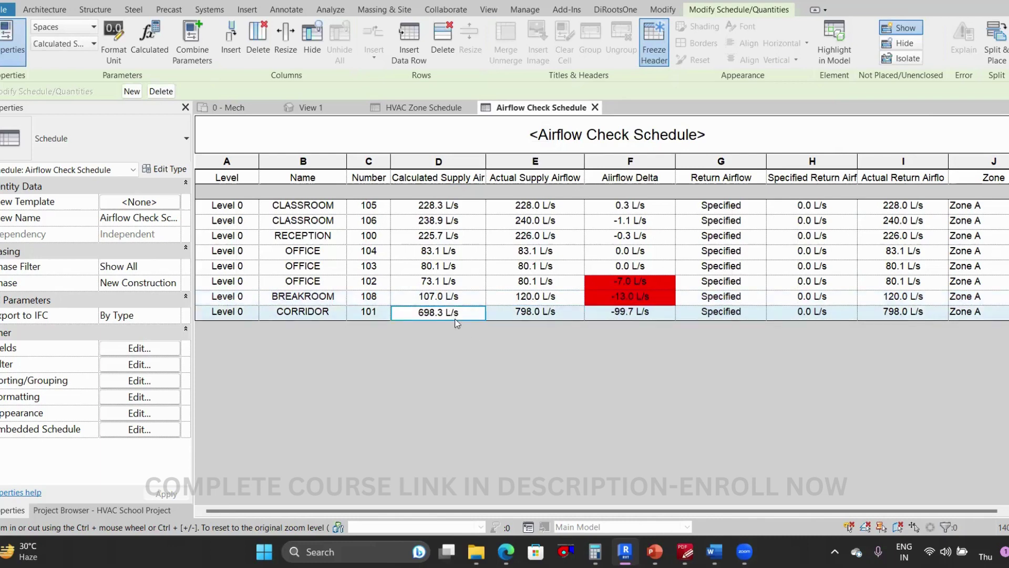
{"action": "left_click", "coordinate": [524, 314]}
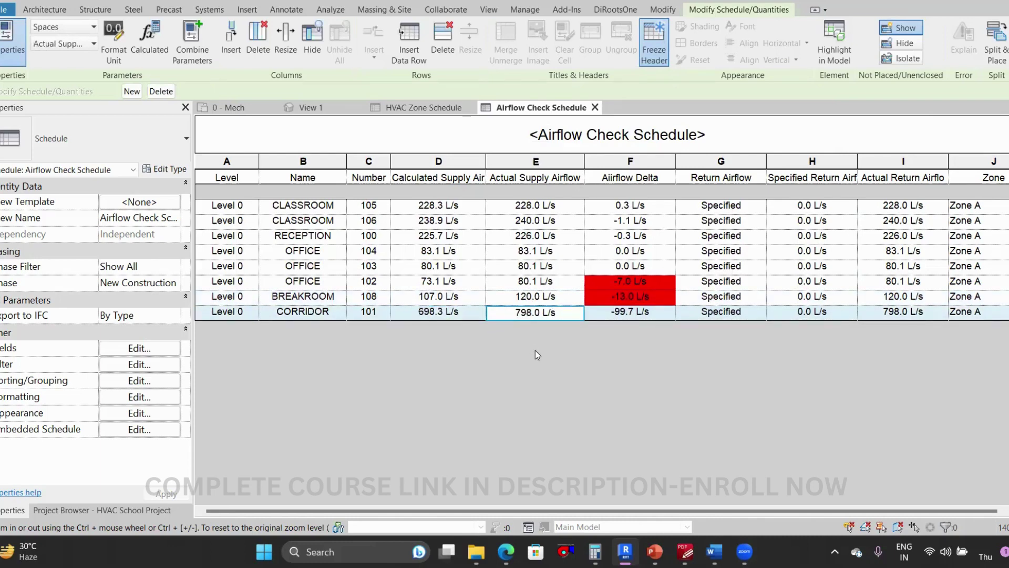
{"action": "left_click", "coordinate": [517, 283]}
{"action": "left_click_drag", "start_coordinate": [517, 283], "coordinate": [519, 312]}
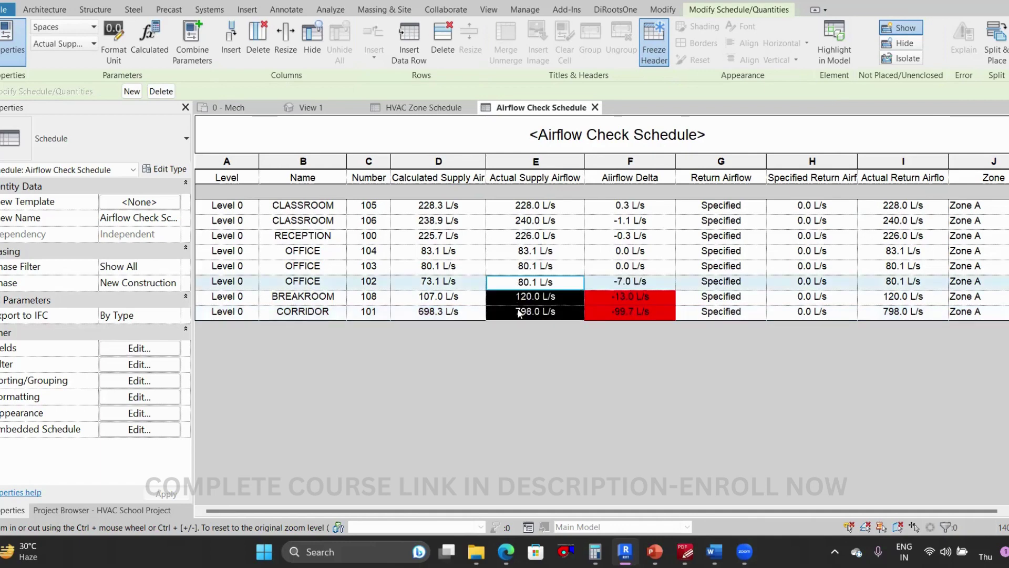
{"action": "left_click_drag", "start_coordinate": [322, 283], "coordinate": [236, 311]}
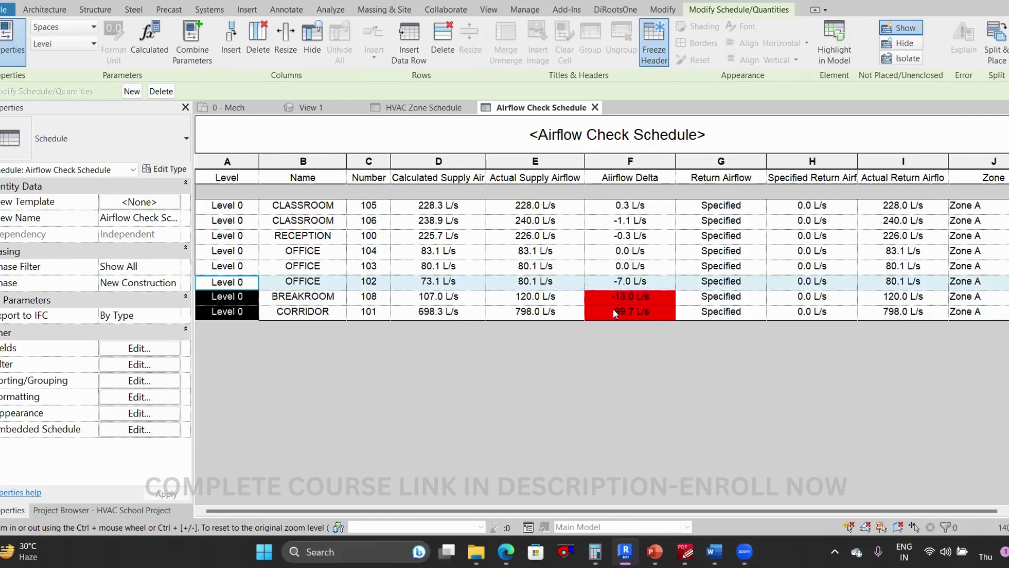
Review the red-flagged Aiirflow Delta values of office 102, breakroom 108 and corridor 101
{"action": "left_click", "coordinate": [696, 315]}
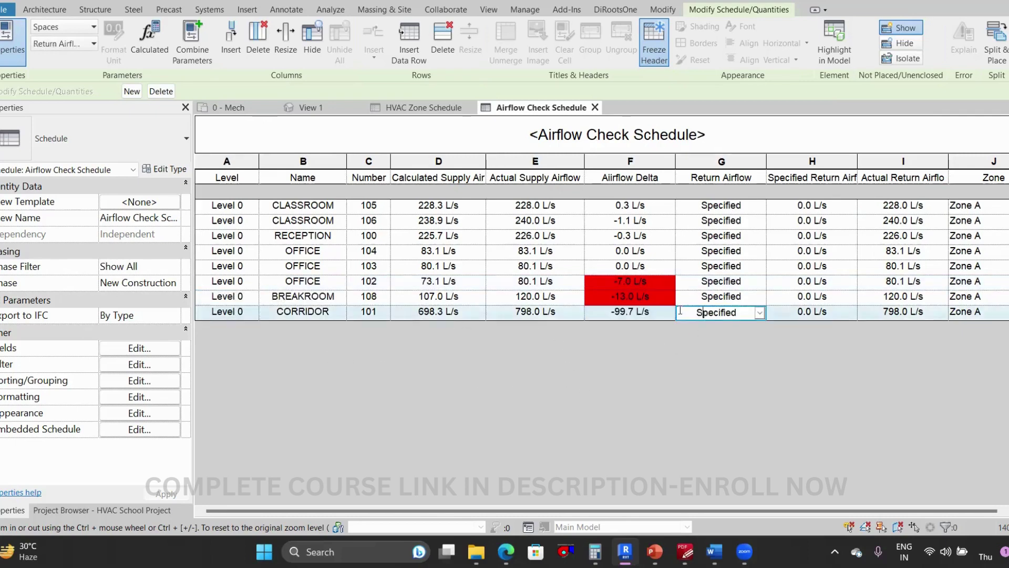
{"action": "left_click", "coordinate": [635, 297]}
{"action": "left_click", "coordinate": [636, 286]}
{"action": "left_click", "coordinate": [638, 298]}
{"action": "left_click", "coordinate": [638, 312]}
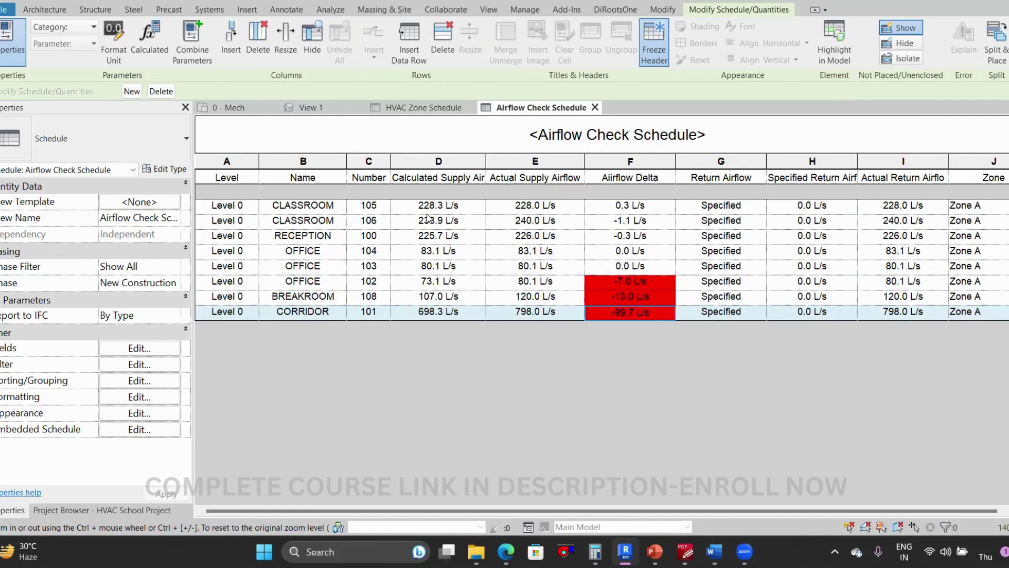
{"action": "left_click", "coordinate": [626, 282]}
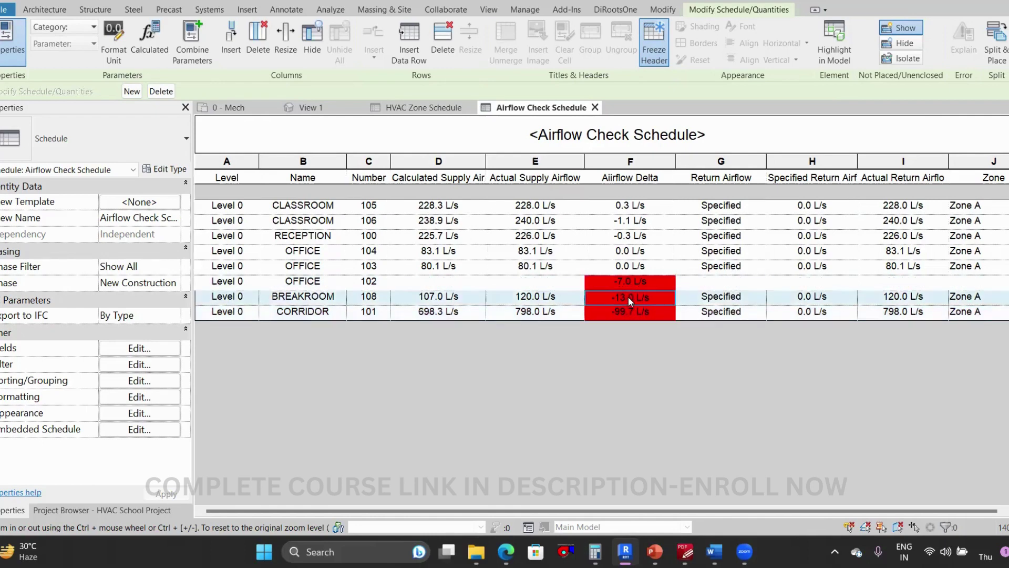
{"action": "left_click", "coordinate": [629, 307]}
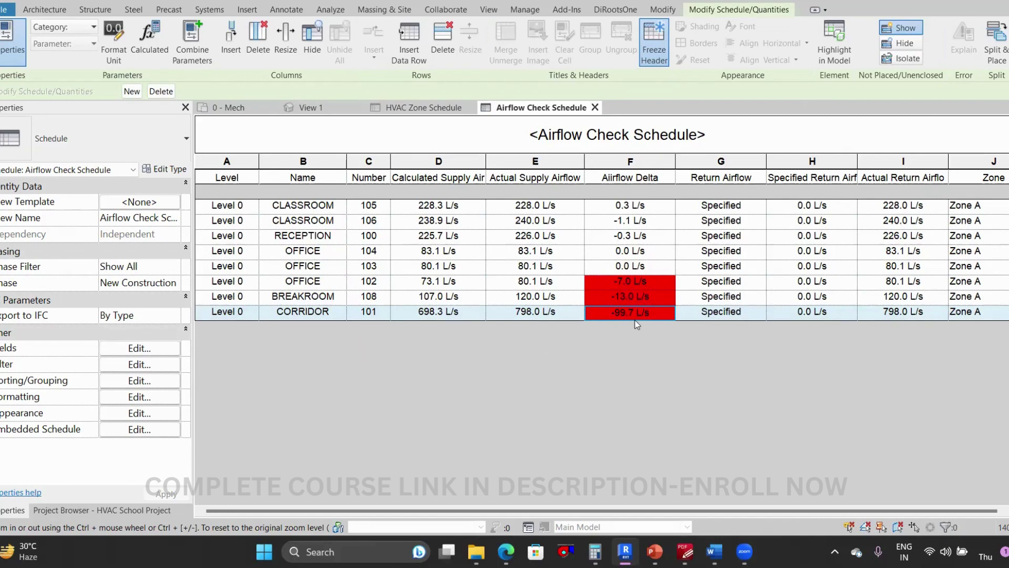
Narrow the Aiirflow Delta column slightly and highlight the office 102 space in the model
{"action": "left_click_drag", "start_coordinate": [675, 157], "coordinate": [659, 173]}
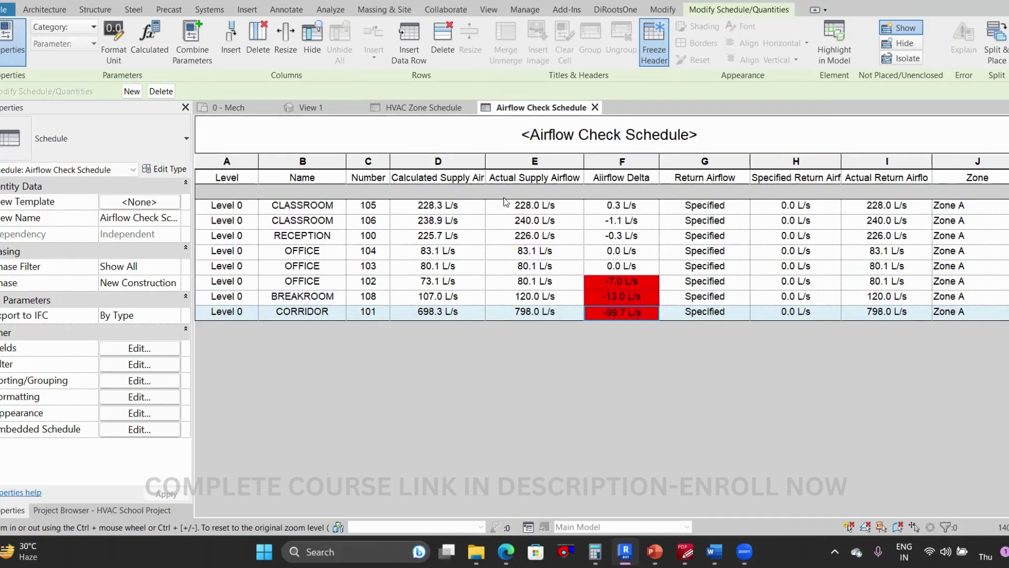
{"action": "left_click", "coordinate": [615, 282]}
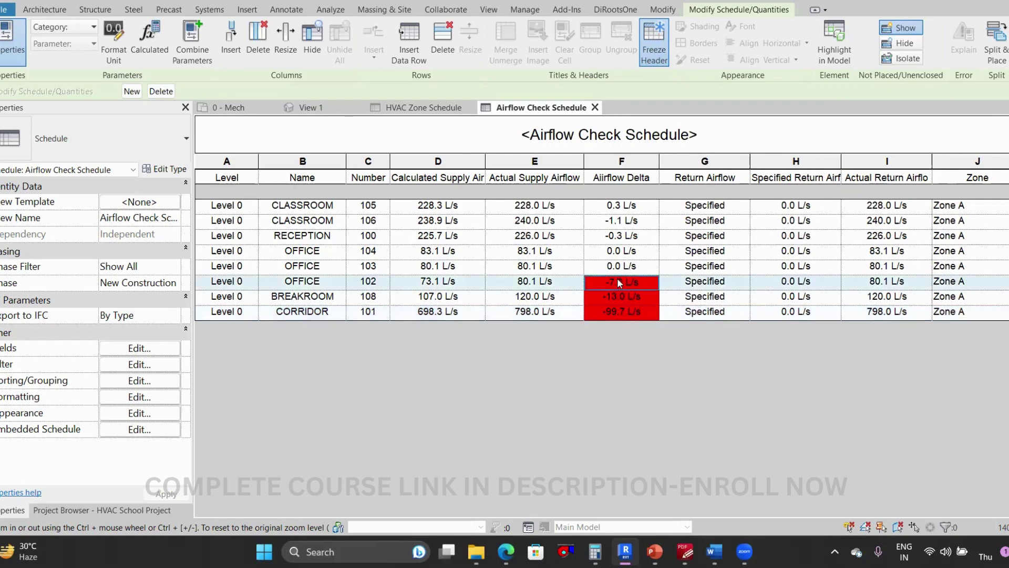
{"action": "left_click", "coordinate": [834, 42]}
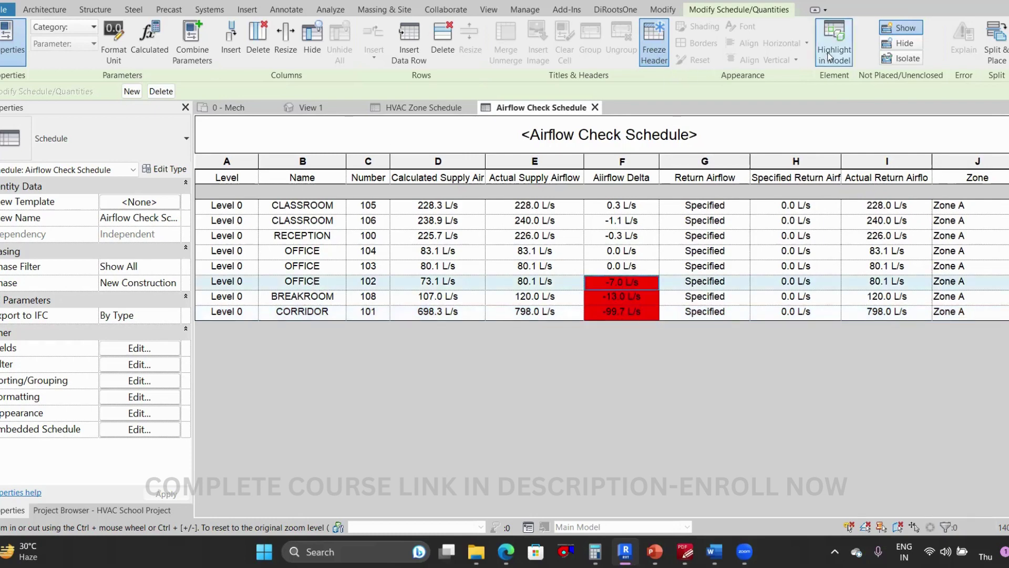
{"action": "left_click", "coordinate": [592, 223]}
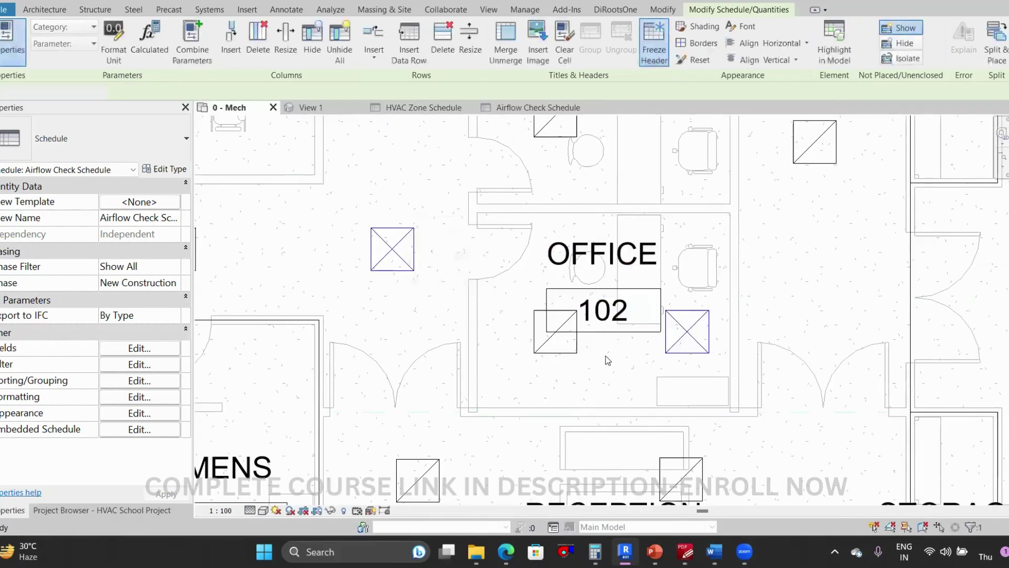
Check the office 102 space's calculated and actual supply airflow against its supply diffuser's flow on the mechanical plan
{"action": "left_click", "coordinate": [635, 355]}
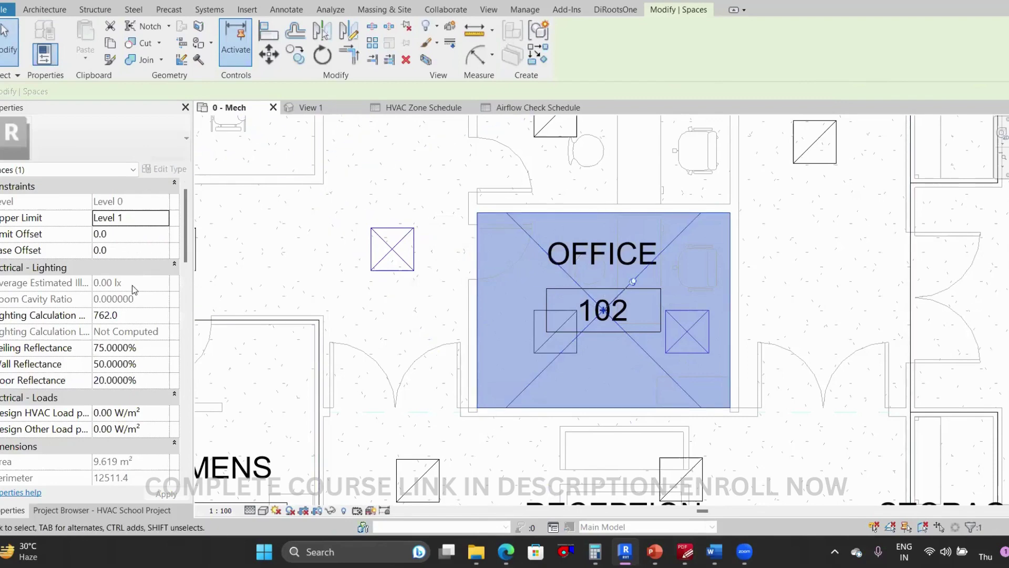
{"action": "scroll", "coordinate": [120, 366], "scroll_direction": "down", "scroll_amount": 5}
{"action": "scroll", "coordinate": [120, 367], "scroll_direction": "down", "scroll_amount": 3}
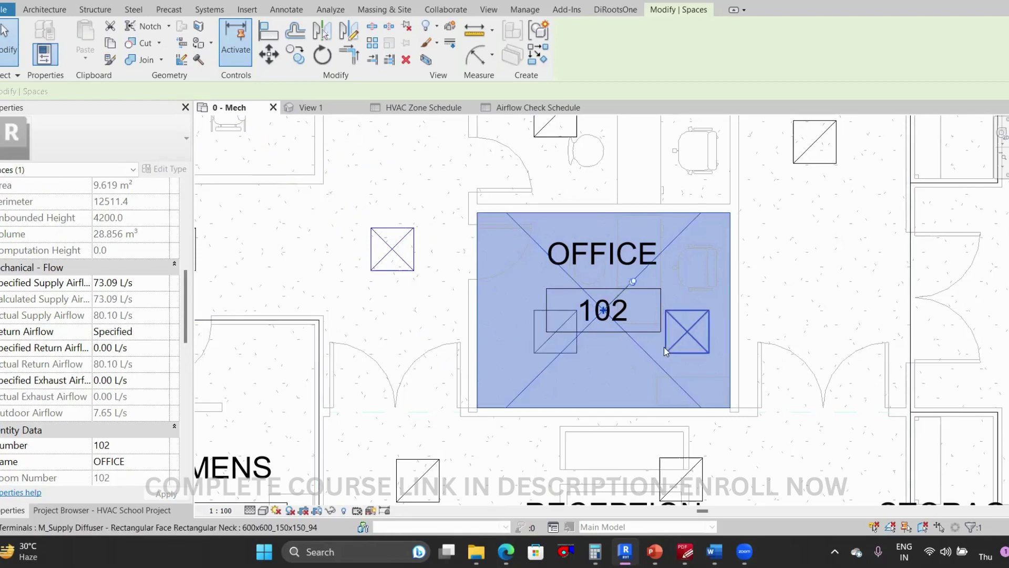
{"action": "left_click", "coordinate": [684, 335]}
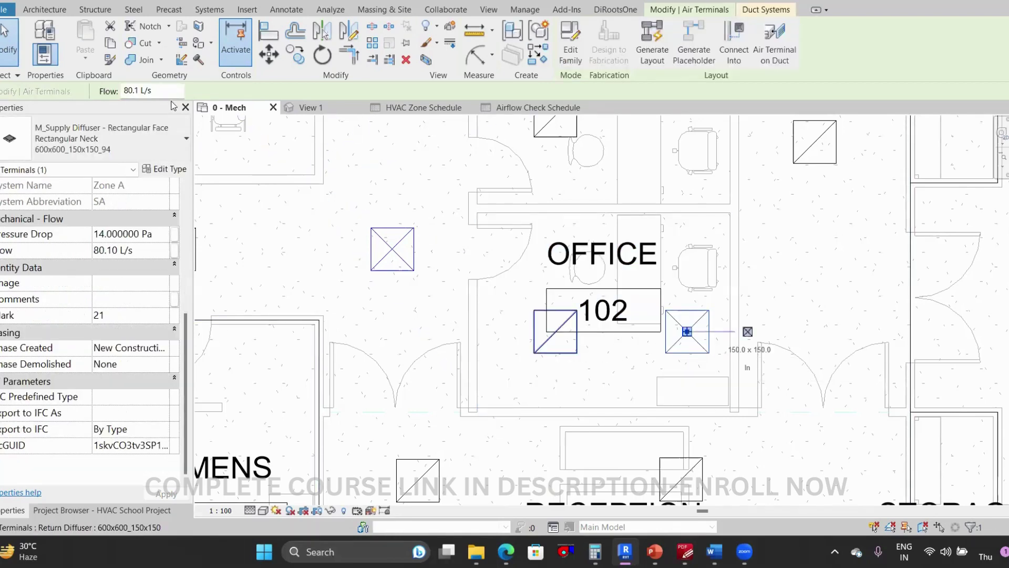
{"action": "left_click", "coordinate": [156, 90]}
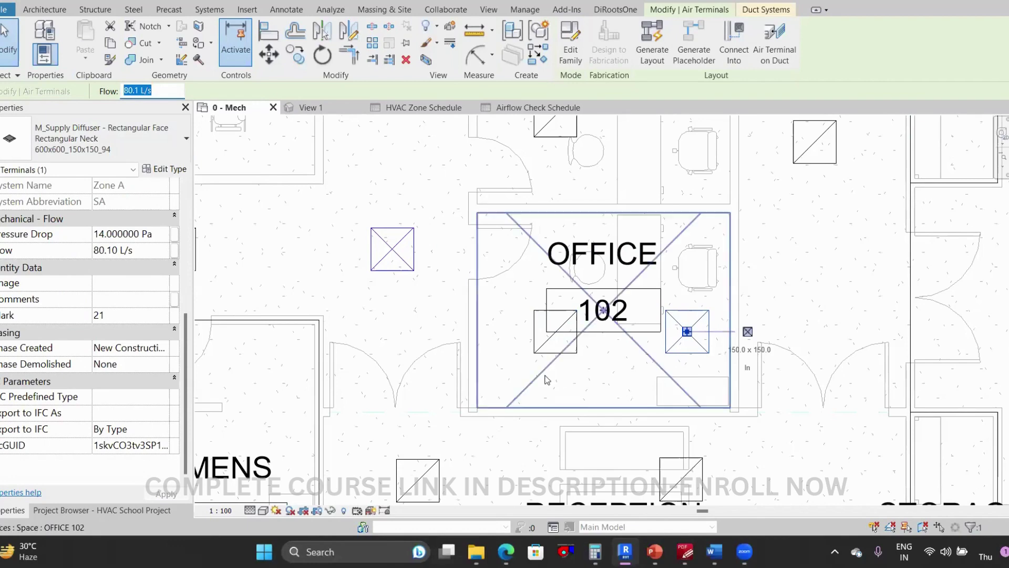
{"action": "left_click", "coordinate": [572, 379]}
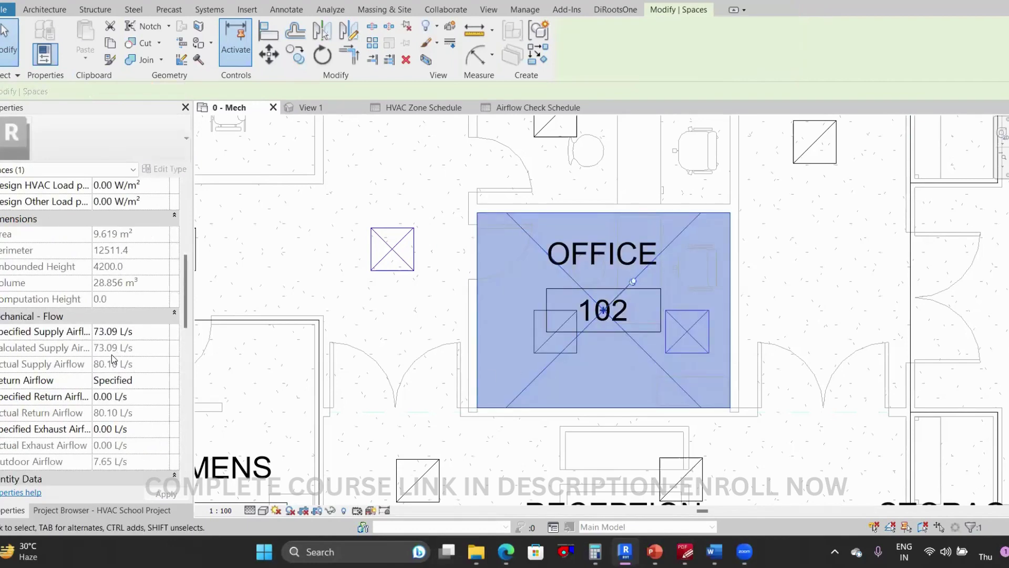
{"action": "key", "text": "Escape"}
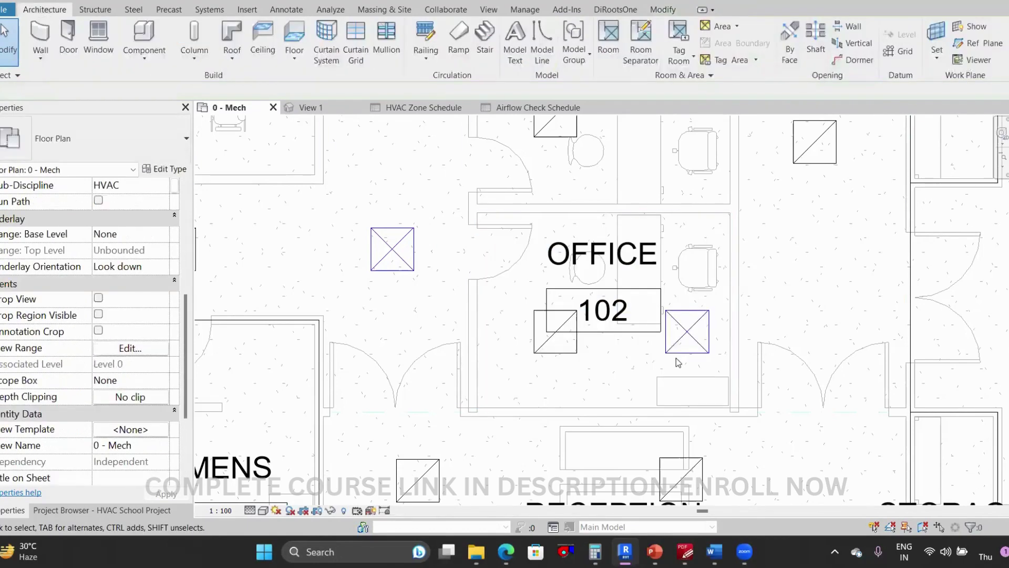
Set the flow of office 102's supply diffuser to 73 L/s
{"action": "left_click", "coordinate": [686, 331]}
{"action": "left_click", "coordinate": [168, 95]}
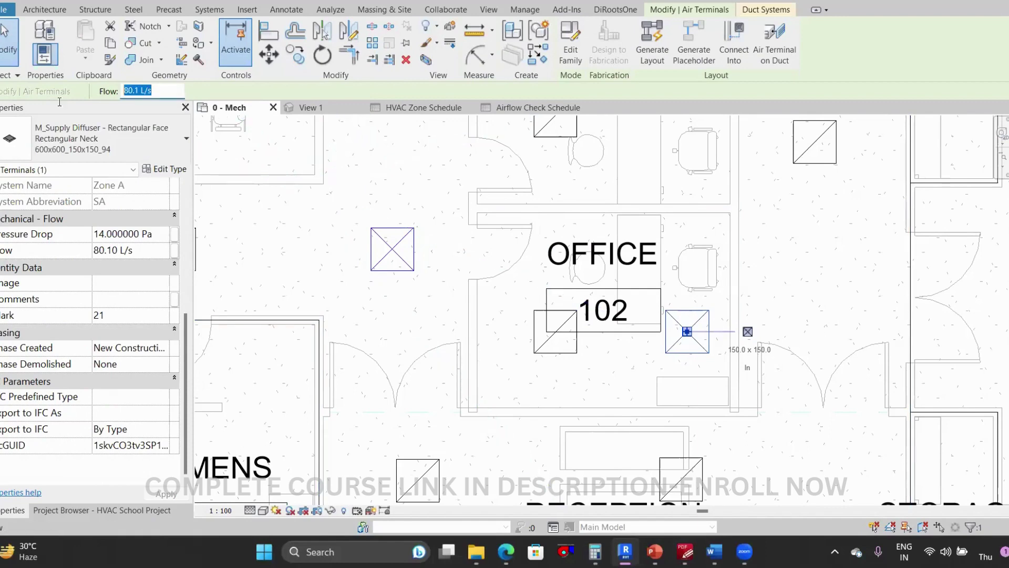
{"action": "type", "text": "73"}
{"action": "key", "text": "Return"}
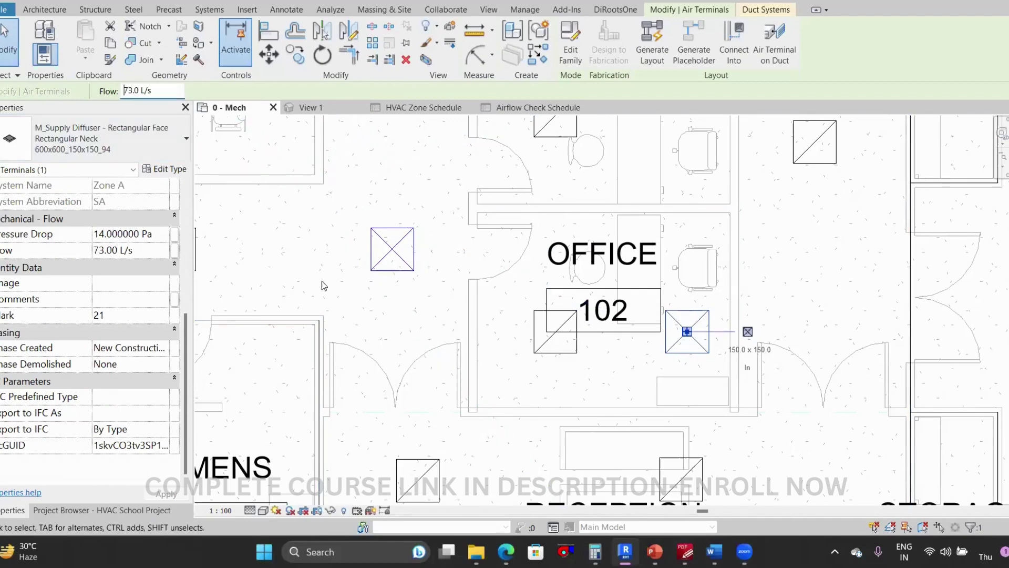
Set the flow of office 102's return diffuser to 73 L/s
{"action": "left_click", "coordinate": [556, 344]}
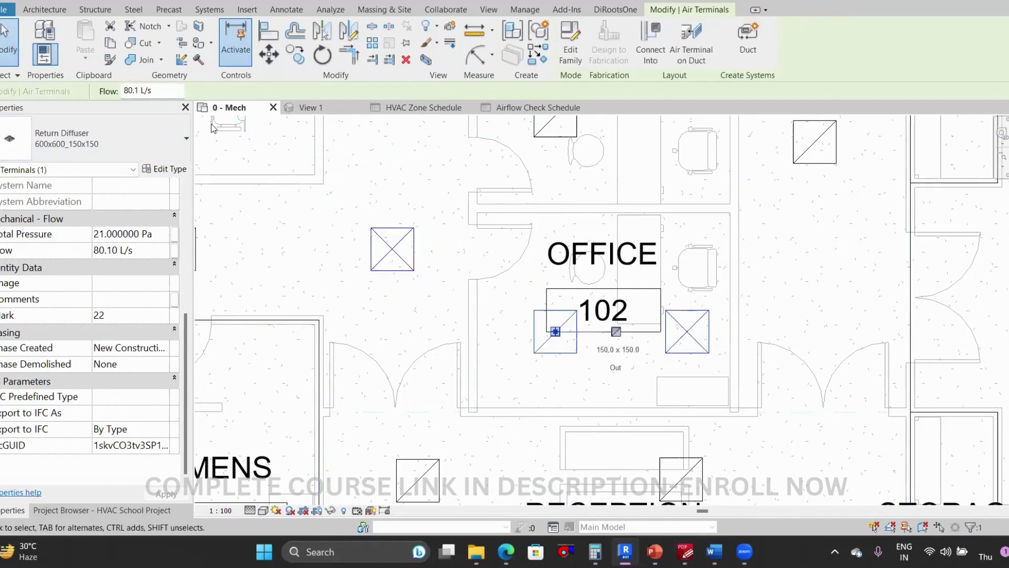
{"action": "left_click", "coordinate": [168, 95]}
{"action": "type", "text": "73"}
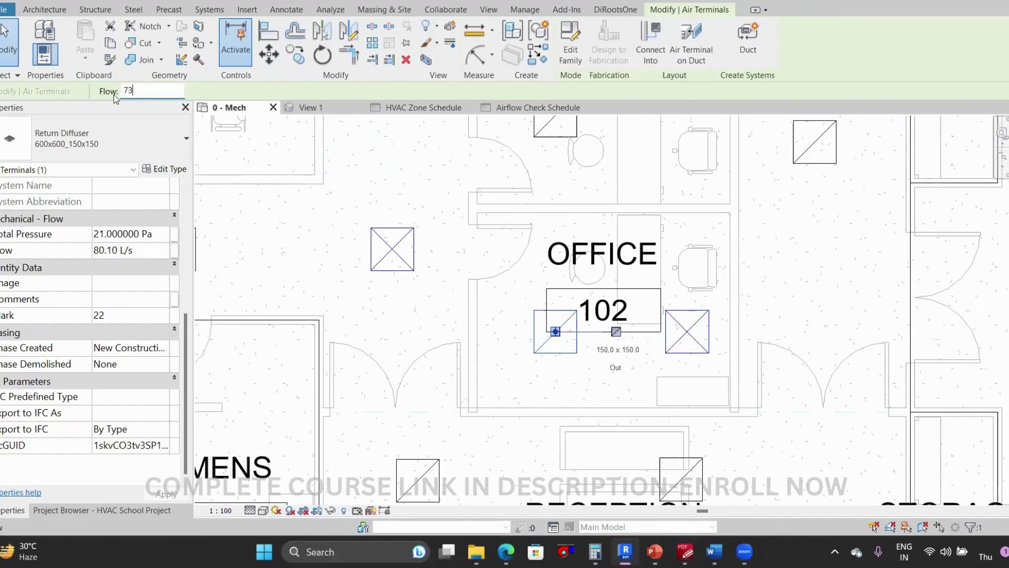
{"action": "key", "text": "Return"}
{"action": "left_click", "coordinate": [521, 374]}
{"action": "scroll", "coordinate": [522, 373], "scroll_direction": "down", "scroll_amount": 4}
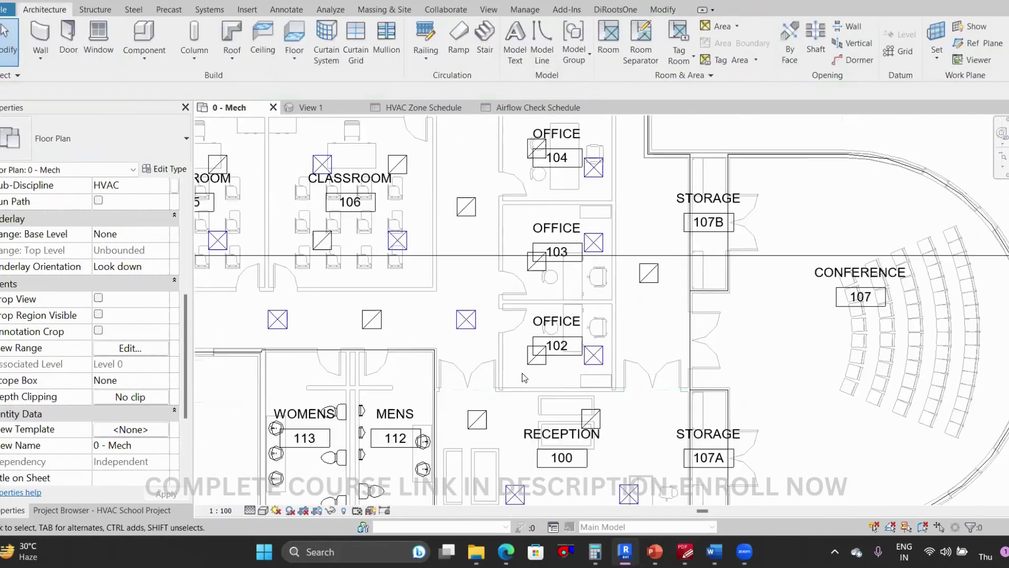
Recheck the Airflow Check Schedule and highlight the breakroom 108 space in the model from its row
{"action": "left_click", "coordinate": [518, 107]}
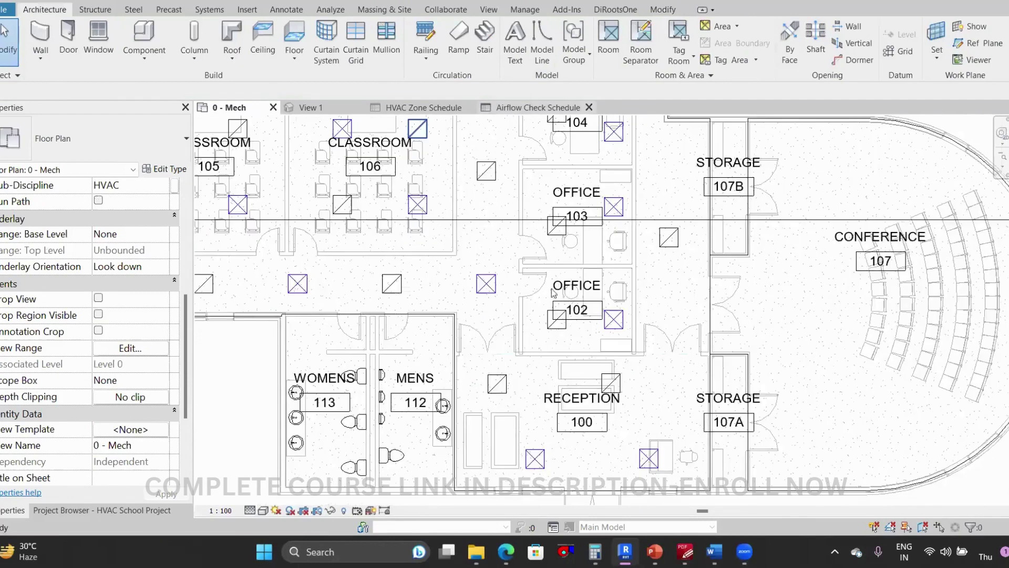
{"action": "left_click", "coordinate": [569, 315]}
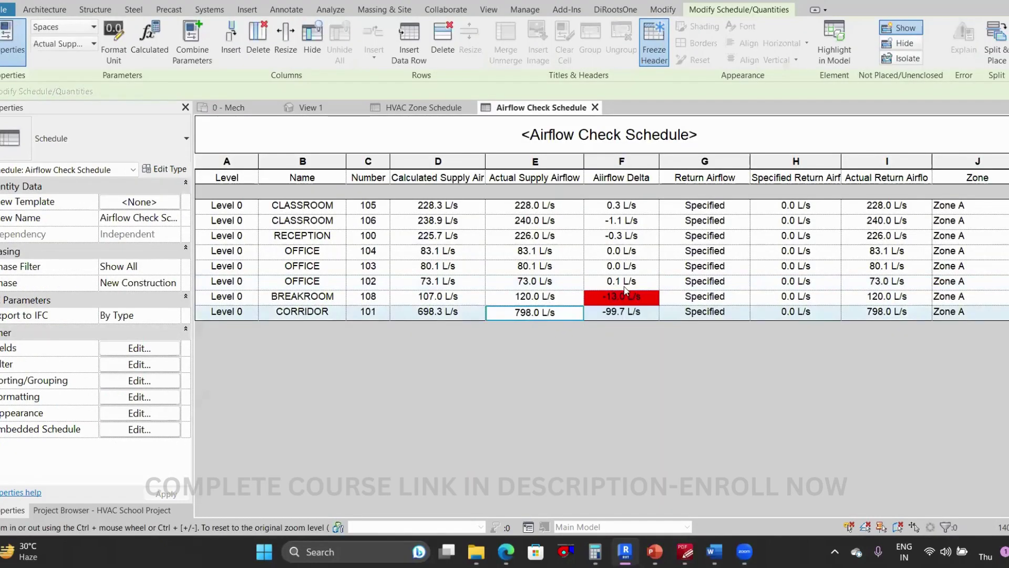
{"action": "left_click", "coordinate": [329, 298]}
{"action": "left_click", "coordinate": [834, 42]}
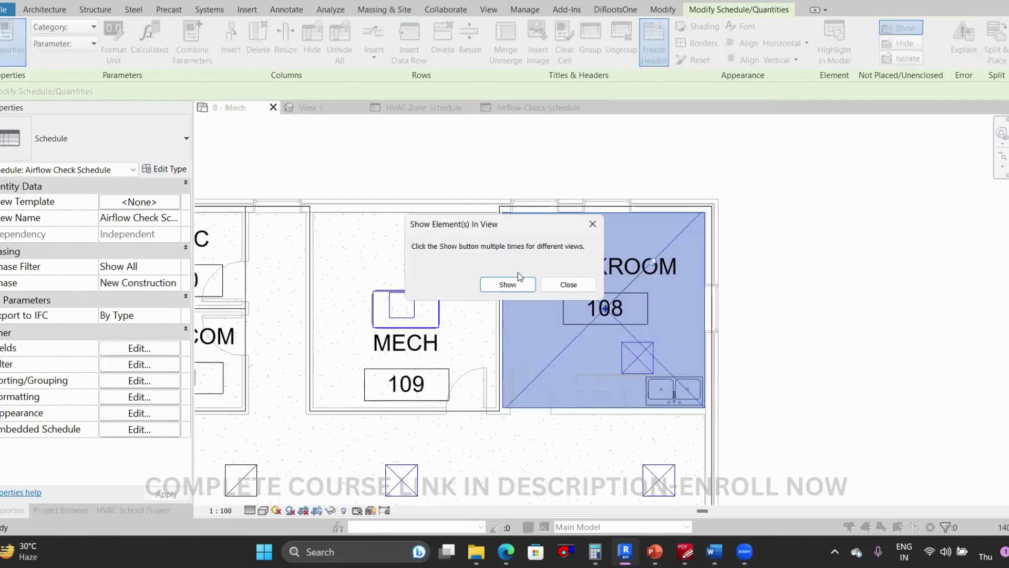
{"action": "left_click", "coordinate": [593, 224]}
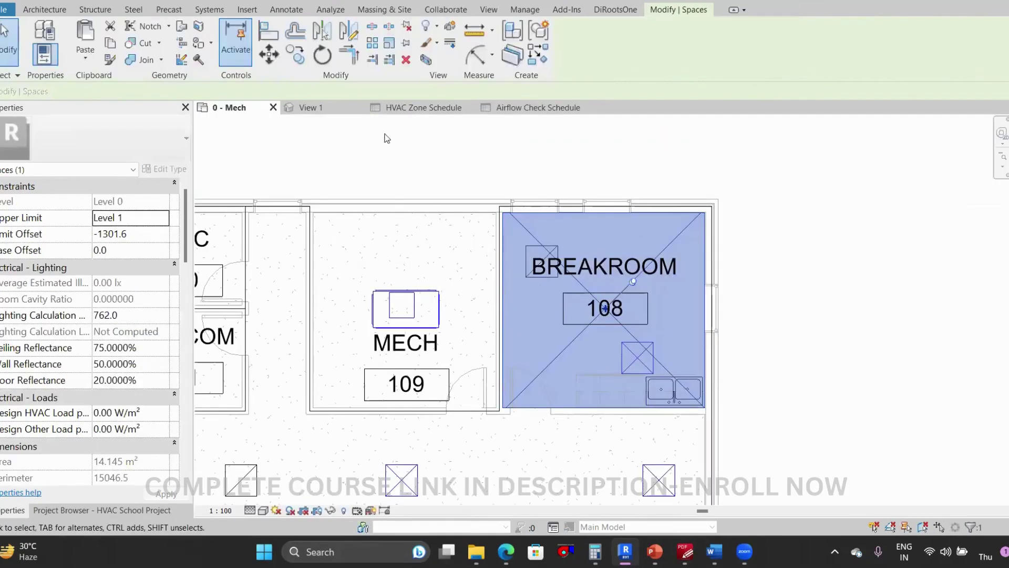
{"action": "left_click", "coordinate": [537, 107]}
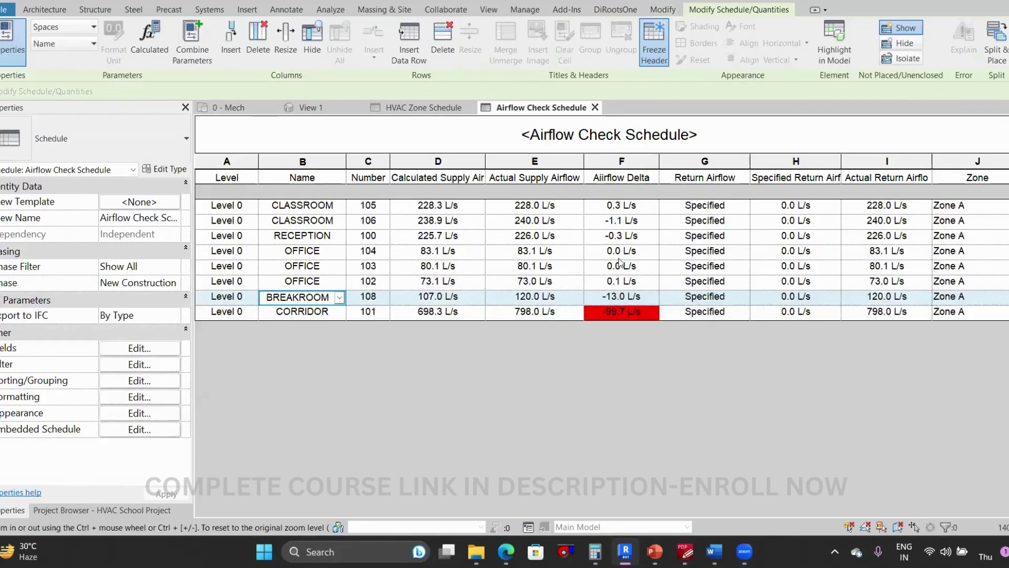
{"action": "left_click", "coordinate": [834, 55]}
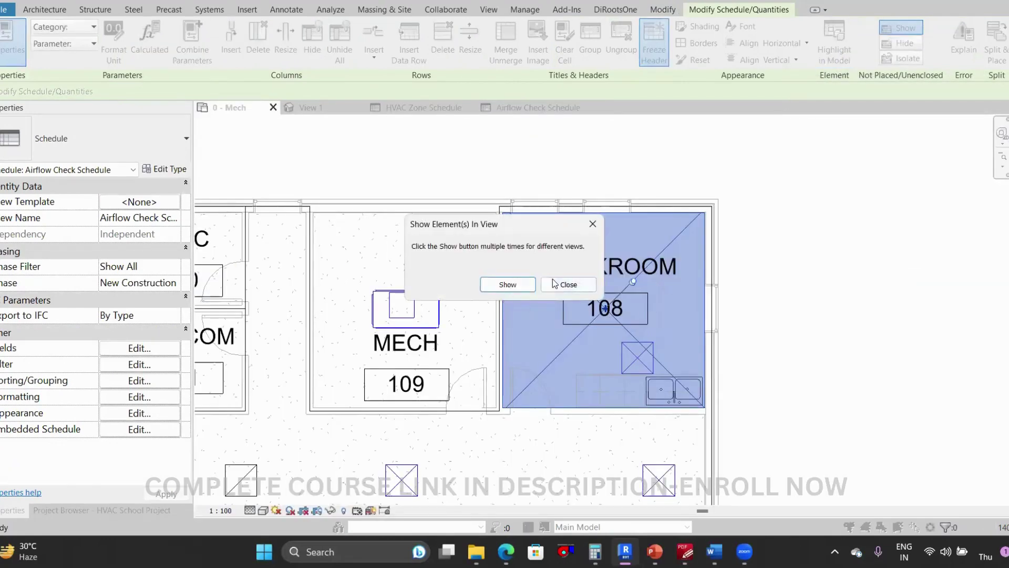
{"action": "left_click", "coordinate": [555, 284]}
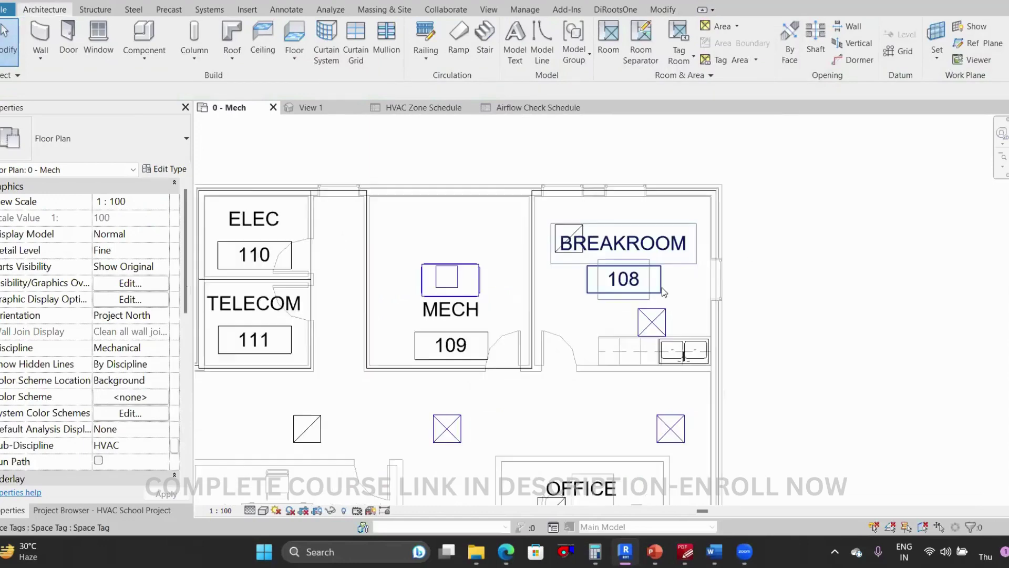
Compare the breakroom 108 space's calculated and actual supply airflow with its supply diffuser's flow on the mechanical plan
{"action": "scroll", "coordinate": [664, 292], "scroll_direction": "up", "scroll_amount": 1}
{"action": "left_click", "coordinate": [687, 213]}
{"action": "scroll", "coordinate": [121, 344], "scroll_direction": "down", "scroll_amount": 2}
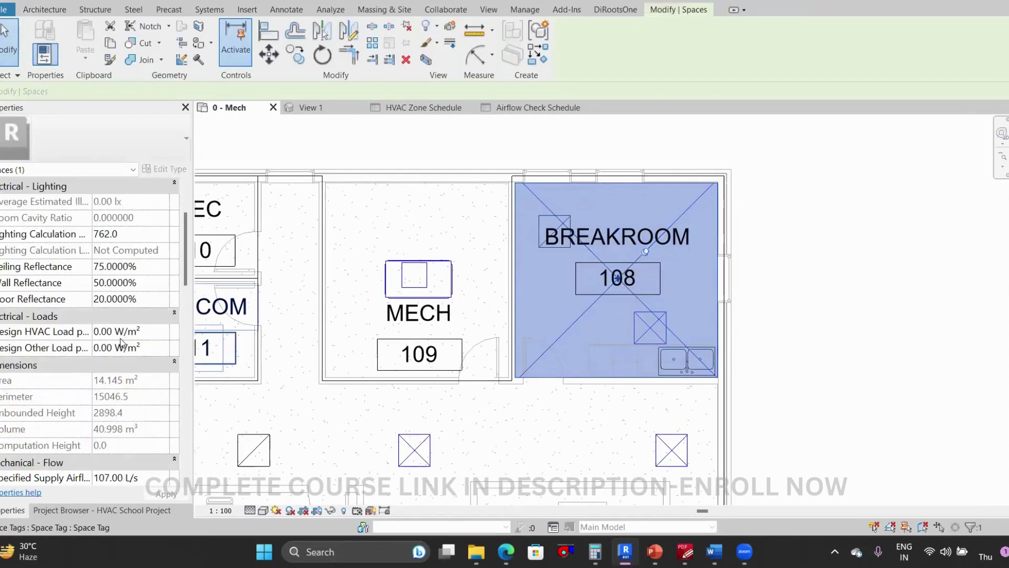
{"action": "scroll", "coordinate": [121, 345], "scroll_direction": "down", "scroll_amount": 5}
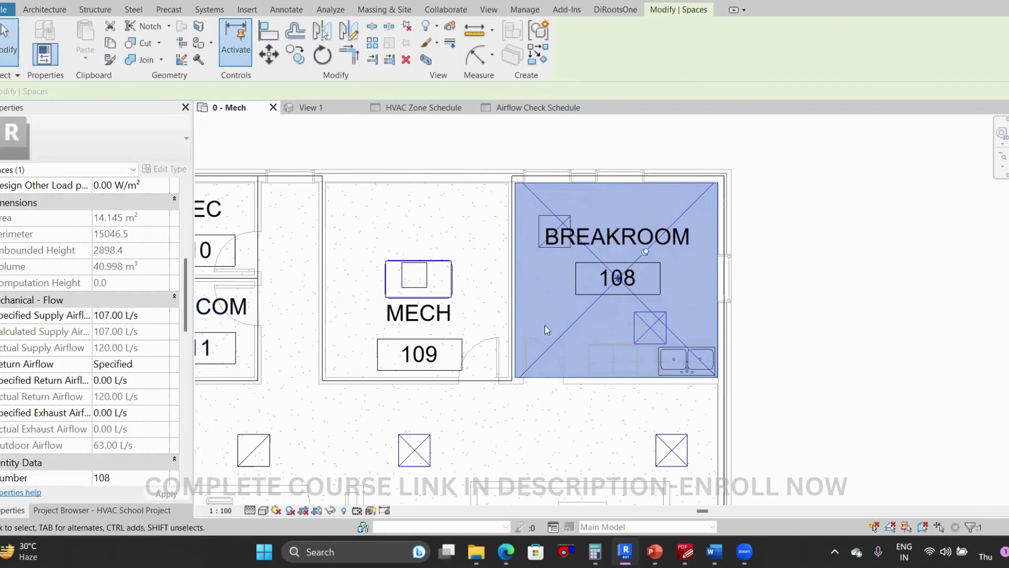
{"action": "left_click", "coordinate": [649, 330]}
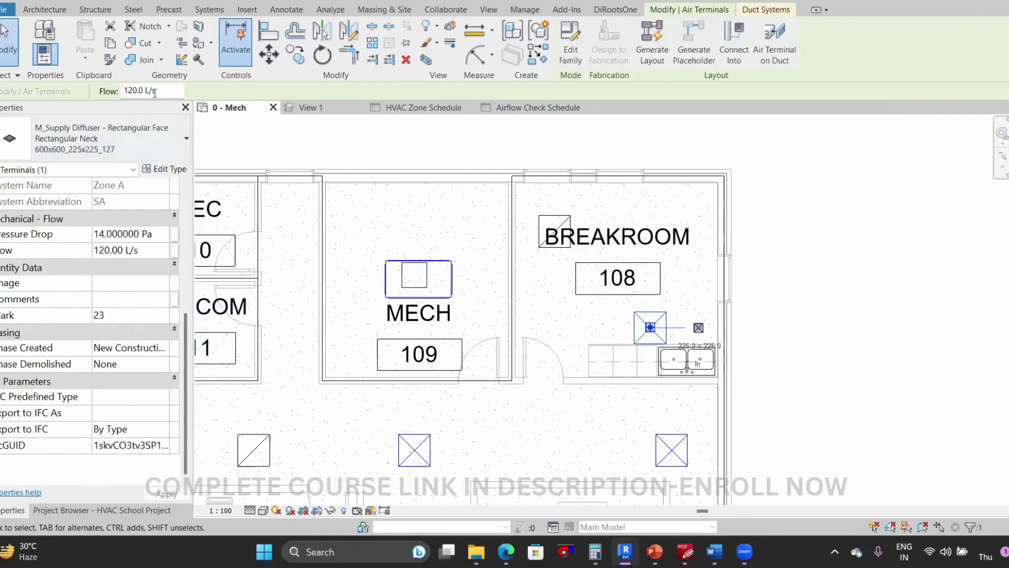
{"action": "left_click", "coordinate": [126, 91]}
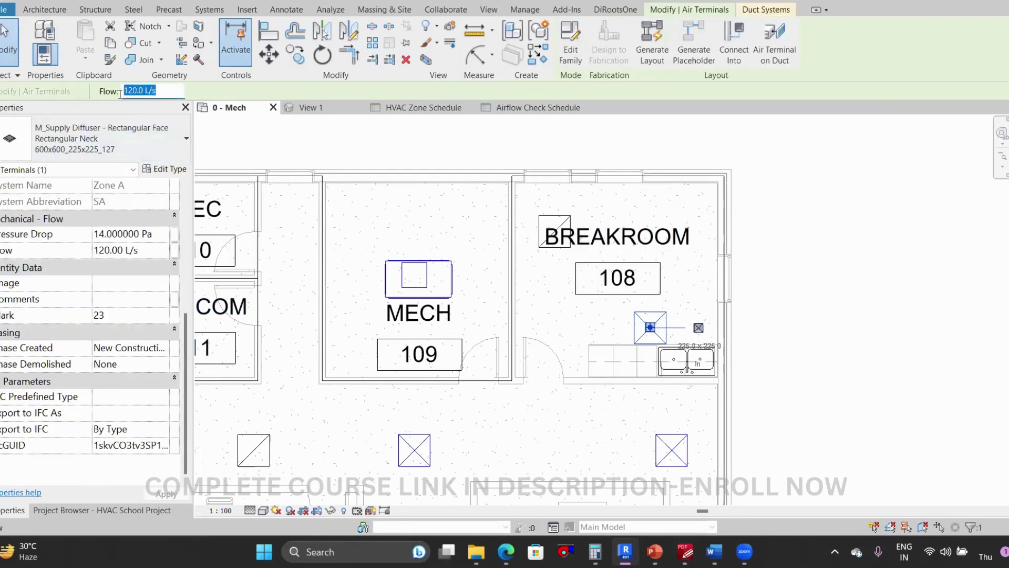
{"action": "left_click", "coordinate": [687, 210]}
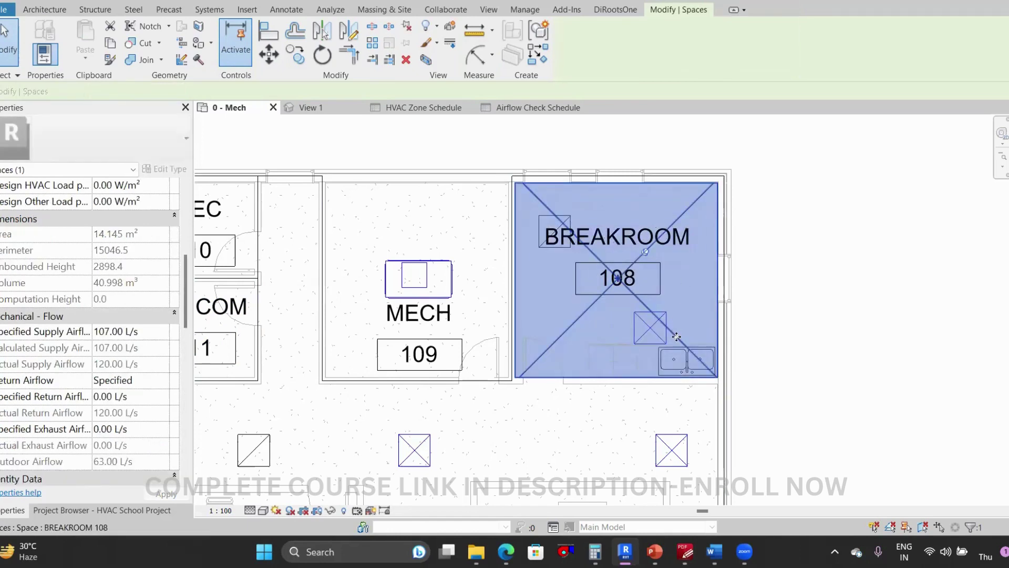
Set the flow of breakroom 108's supply and return diffusers to 107 L/s each
{"action": "left_click", "coordinate": [647, 323]}
{"action": "left_click", "coordinate": [140, 90]}
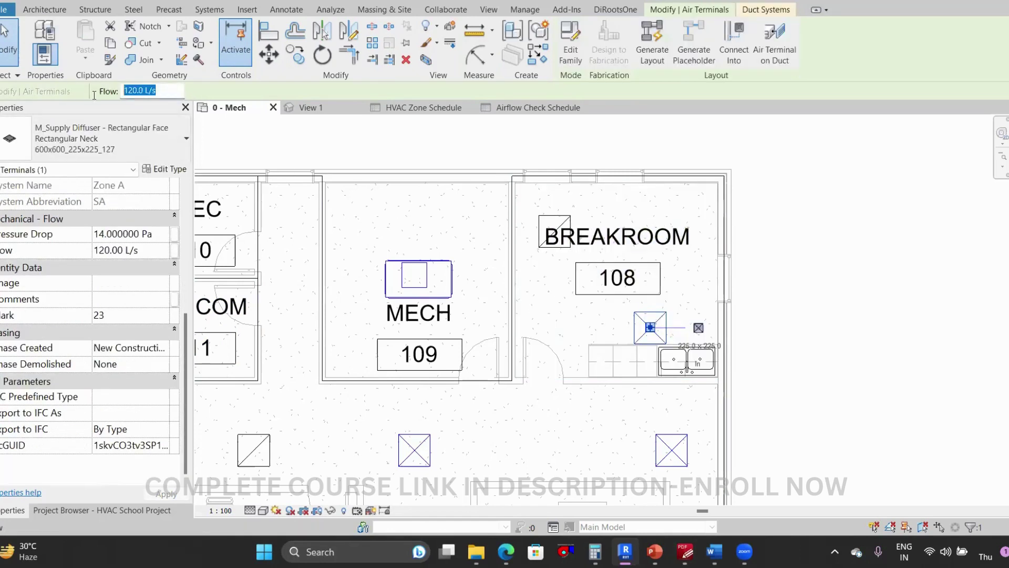
{"action": "type", "text": "107"}
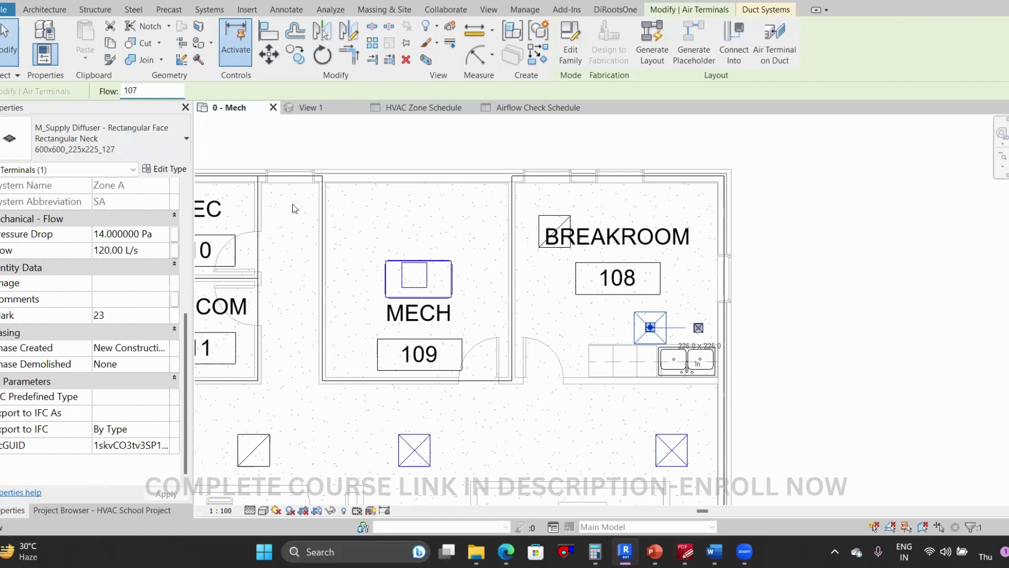
{"action": "left_click", "coordinate": [543, 227]}
{"action": "left_click", "coordinate": [140, 90]}
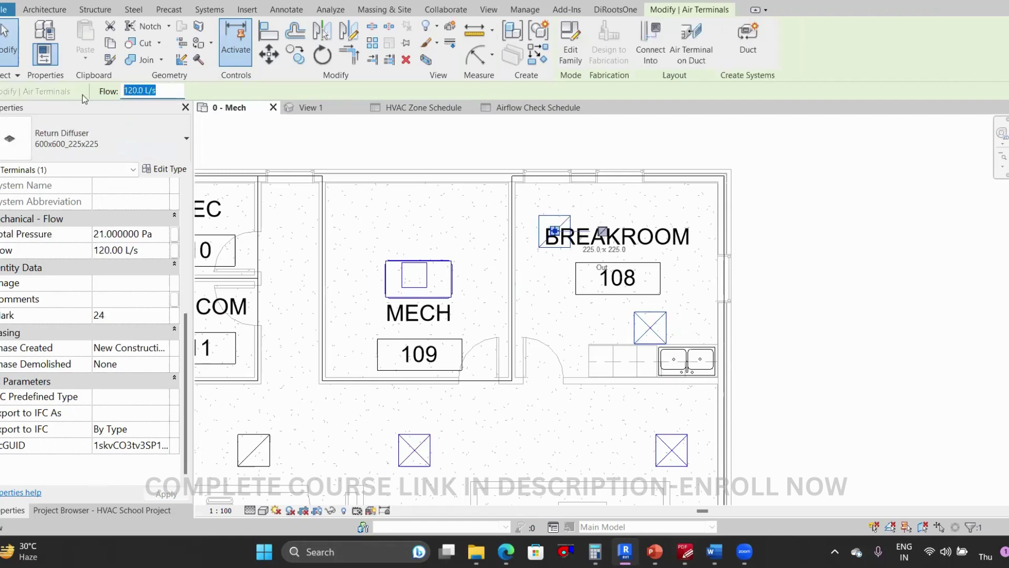
{"action": "type", "text": "107"}
{"action": "key", "text": "Return"}
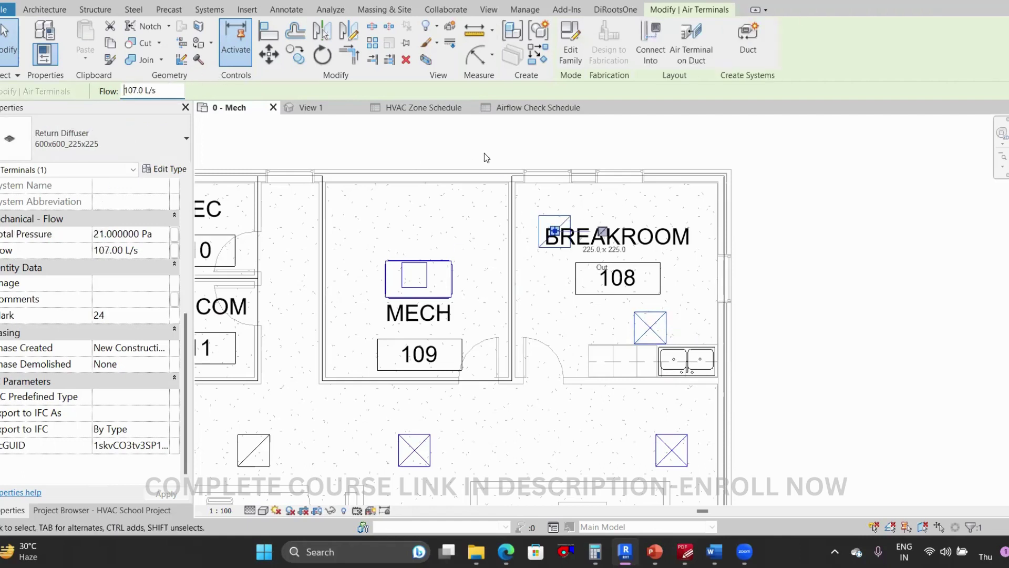
Review the Aiirflow Delta values of breakroom 108 and office 102 in the Airflow Check Schedule
{"action": "left_click", "coordinate": [512, 107]}
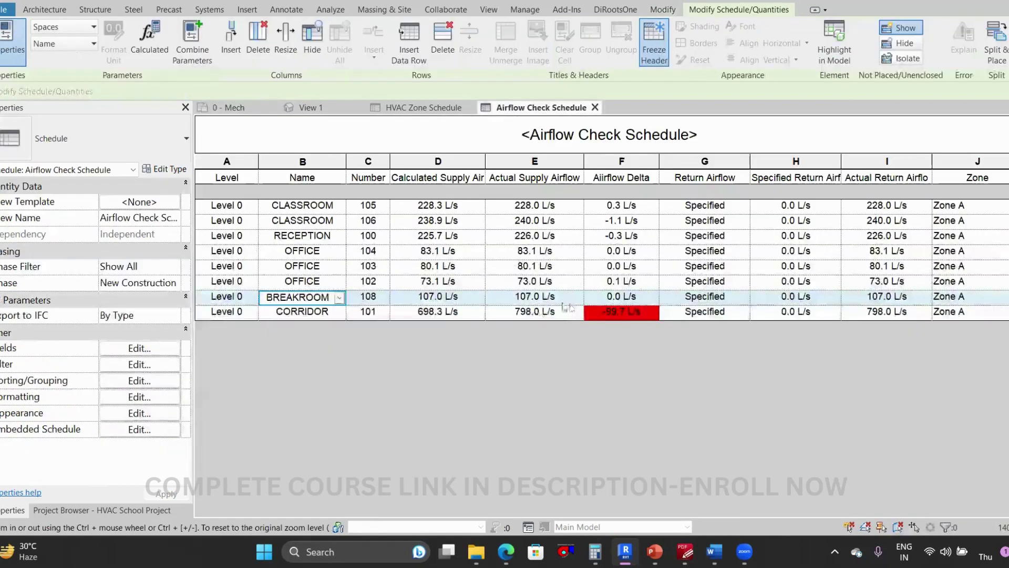
{"action": "left_click", "coordinate": [570, 311]}
{"action": "left_click", "coordinate": [622, 282]}
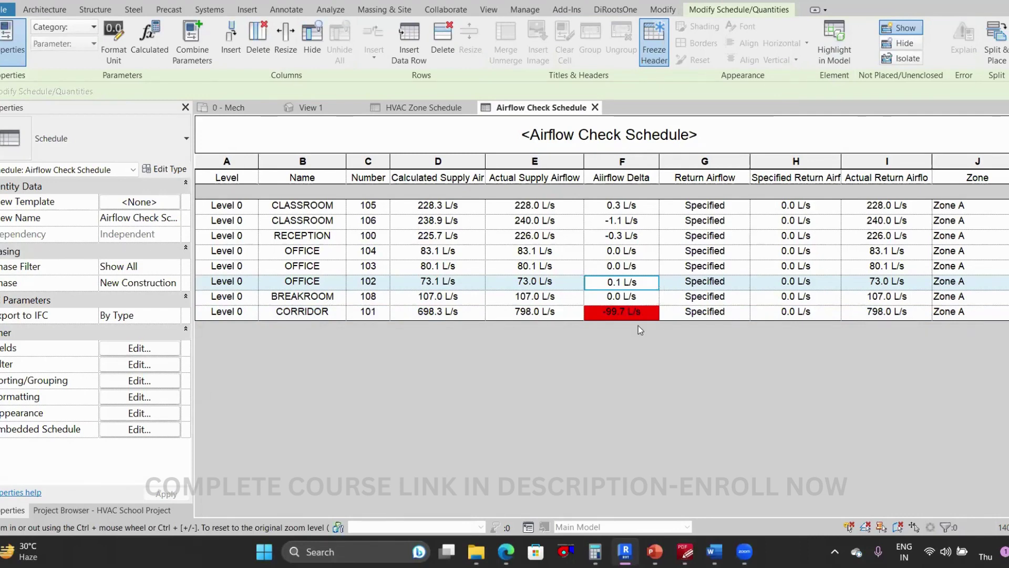
Highlight the corridor 101 space in the model from the schedule and check its calculated and actual supply airflow
{"action": "left_click", "coordinate": [571, 315]}
{"action": "left_click", "coordinate": [847, 51]}
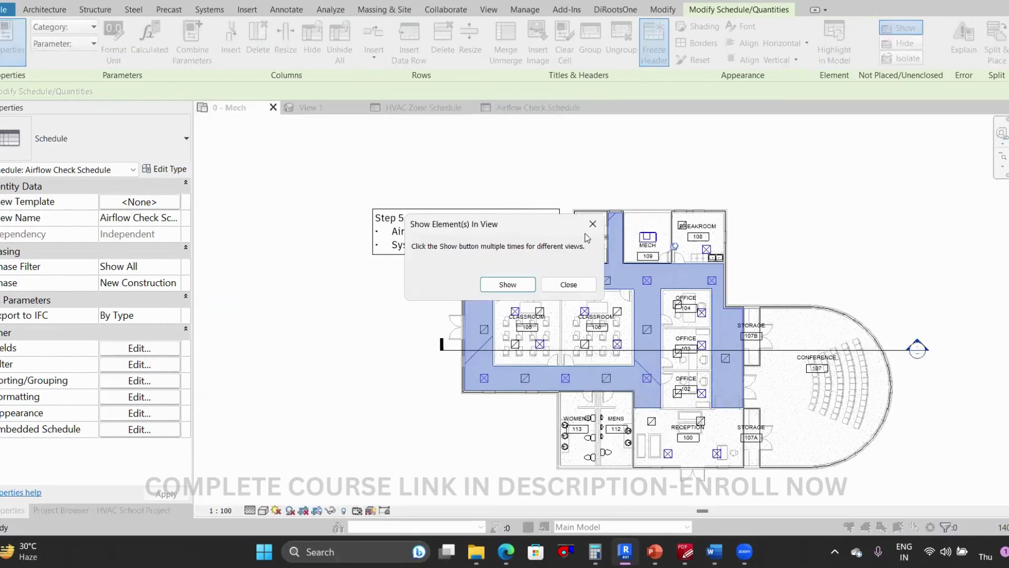
{"action": "left_click", "coordinate": [568, 284]}
{"action": "scroll", "coordinate": [650, 307], "scroll_direction": "up", "scroll_amount": 2}
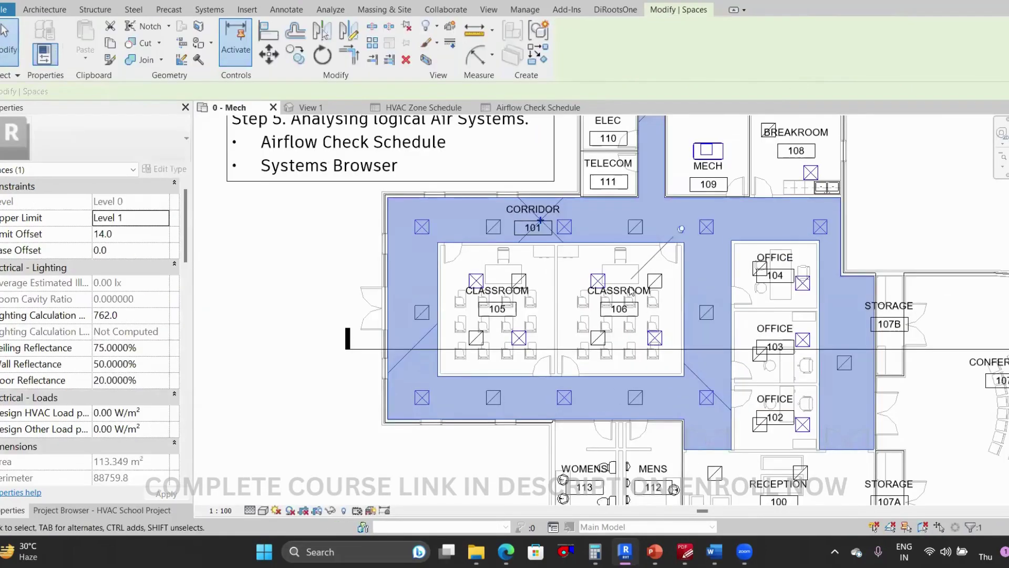
{"action": "scroll", "coordinate": [72, 358], "scroll_direction": "down", "scroll_amount": 5}
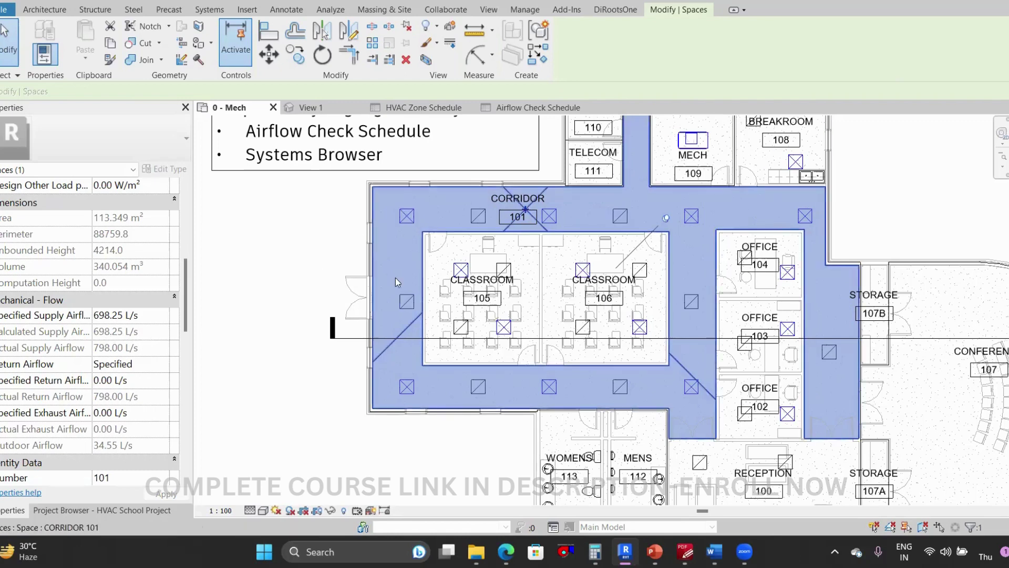
Select all seven supply diffusers of corridor 101 together on the mechanical plan
{"action": "left_click", "coordinate": [406, 216]}
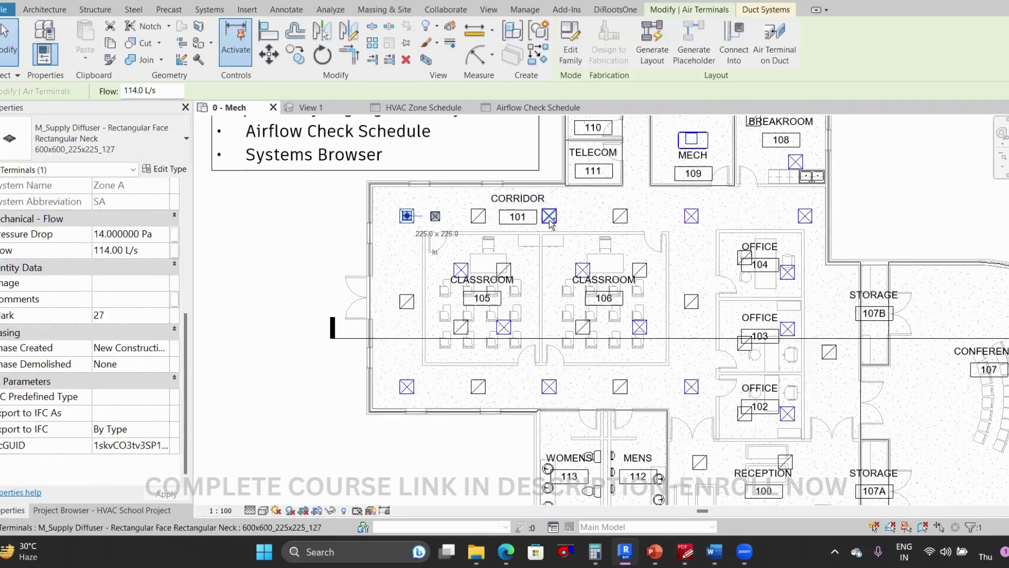
{"action": "left_click", "coordinate": [690, 217], "text": "ctrl"}
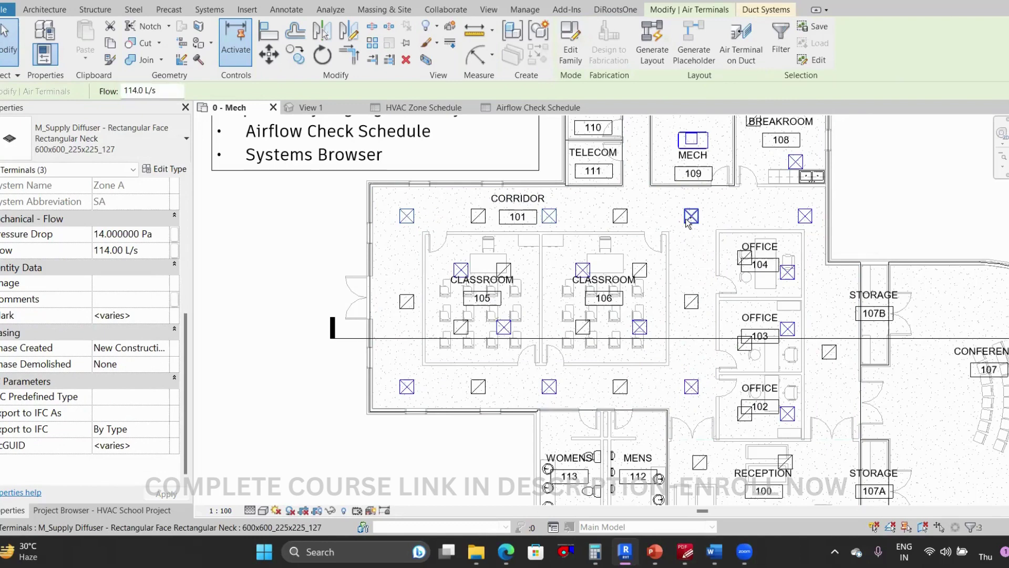
{"action": "left_click", "coordinate": [690, 389], "text": "ctrl"}
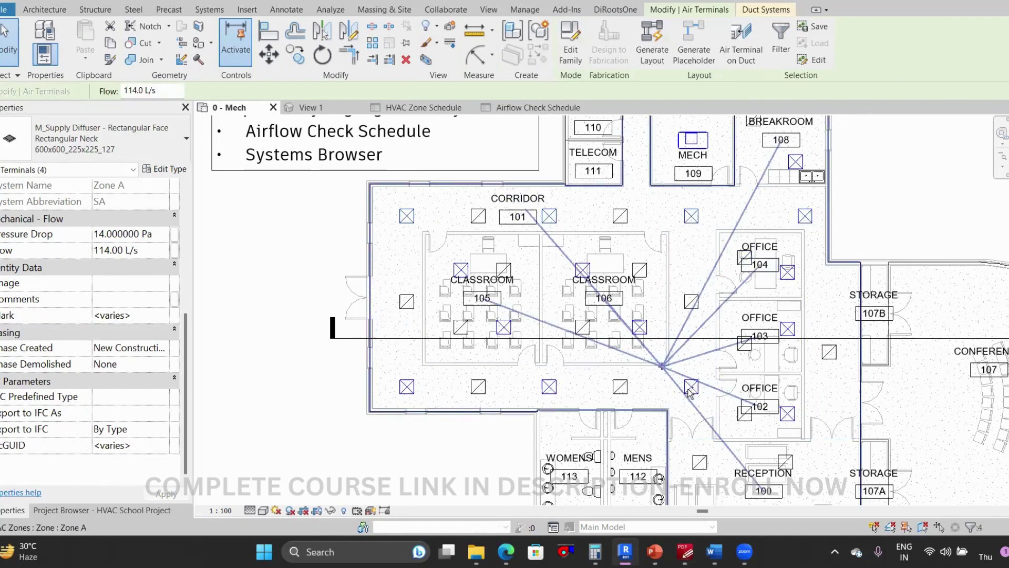
{"action": "left_click", "coordinate": [550, 390], "text": "ctrl"}
{"action": "left_click", "coordinate": [413, 392], "text": "ctrl"}
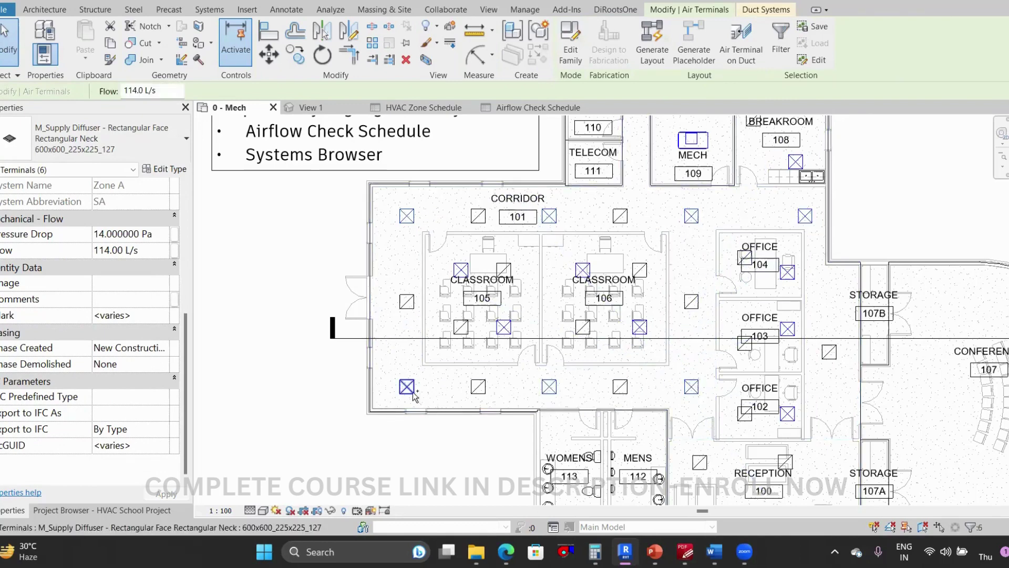
{"action": "left_click", "coordinate": [408, 388], "text": "ctrl"}
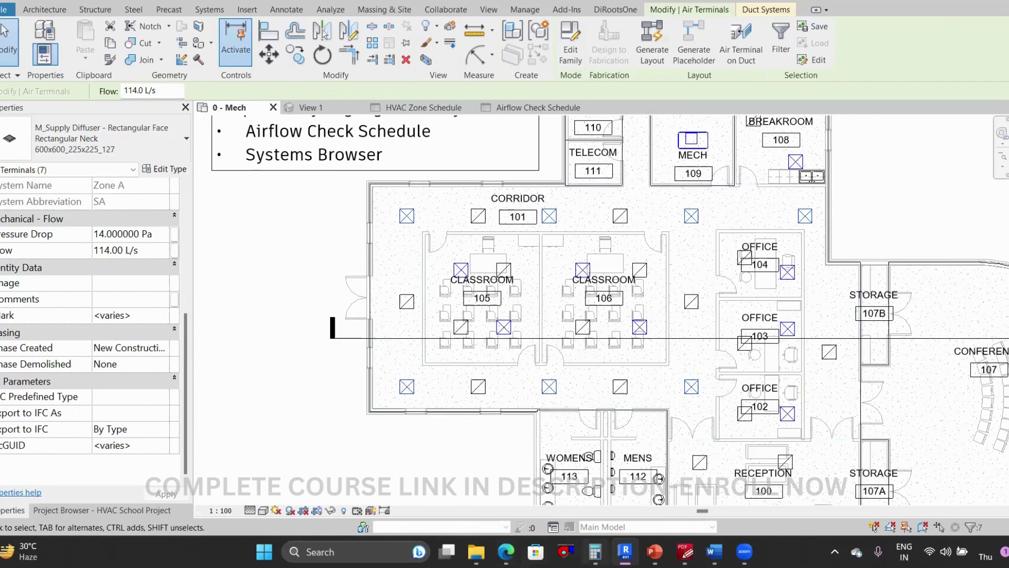
Switch to Calculator and divide the corridor's 698 L/s supply airflow by its 7 supply diffusers, then minimize it
{"action": "mouse_move", "coordinate": [596, 551]}
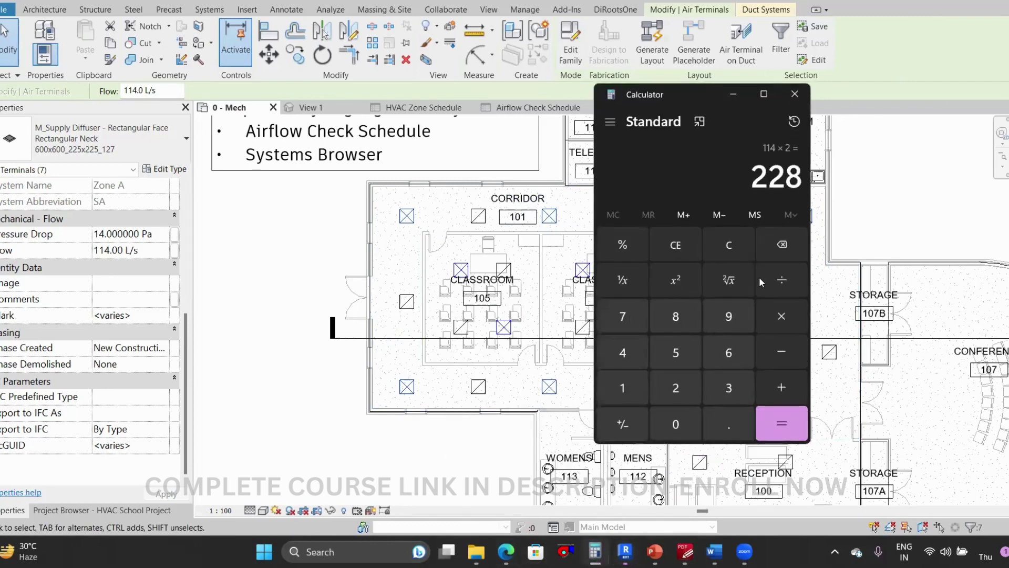
{"action": "left_click", "coordinate": [740, 239]}
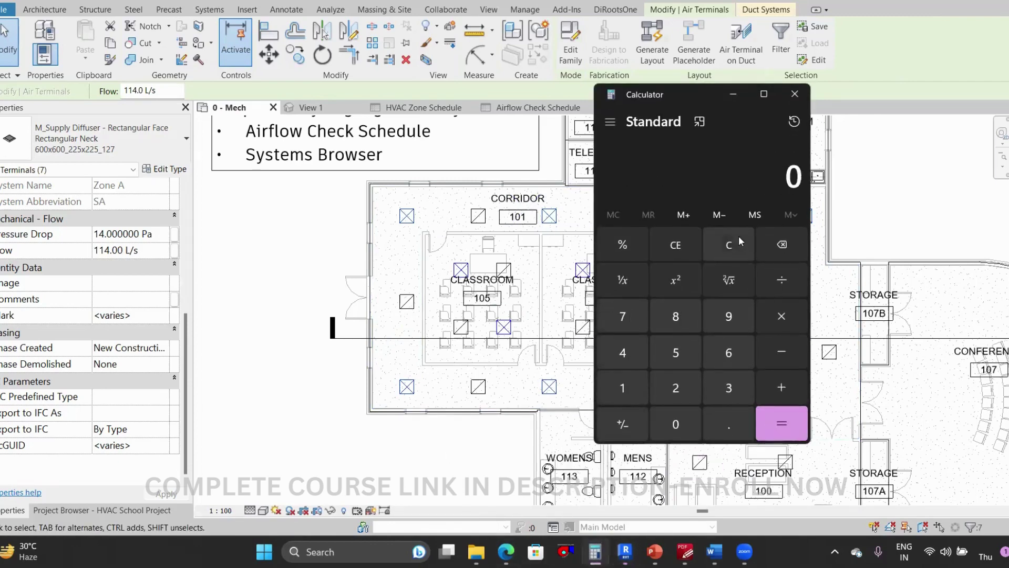
{"action": "type", "text": "698/"}
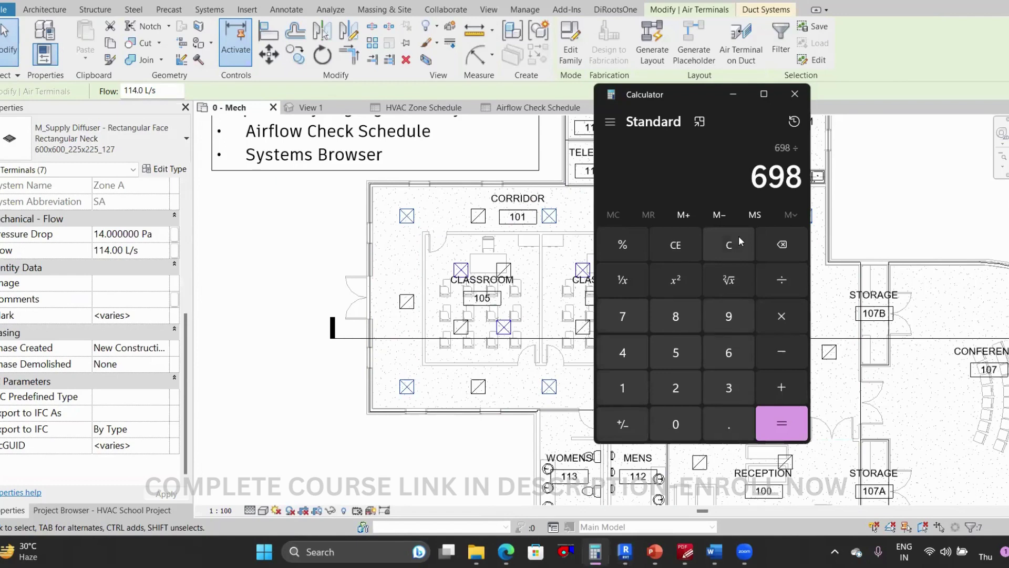
{"action": "type", "text": "7"}
{"action": "key", "text": "Return"}
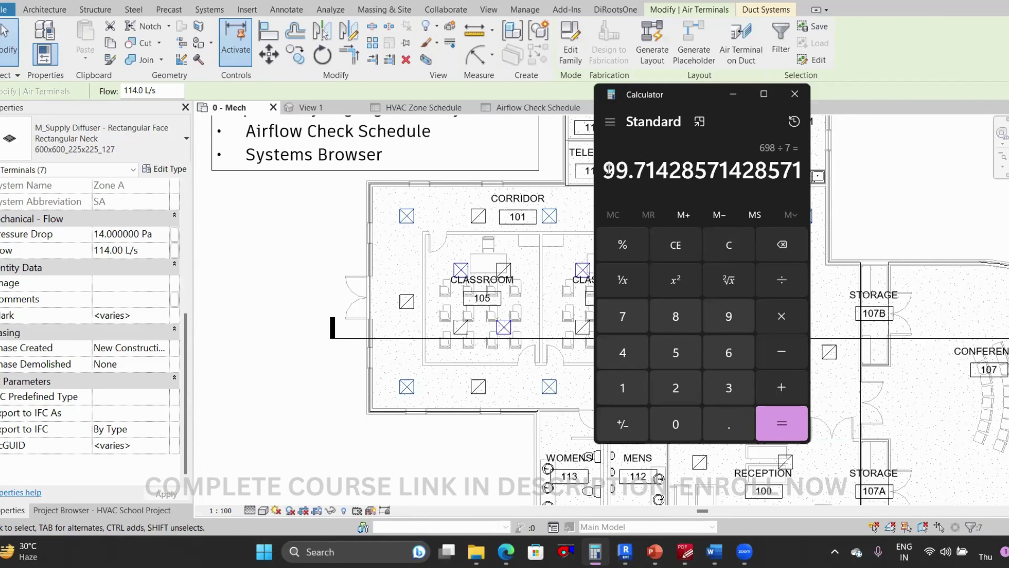
{"action": "left_click_drag", "start_coordinate": [608, 169], "coordinate": [652, 173]}
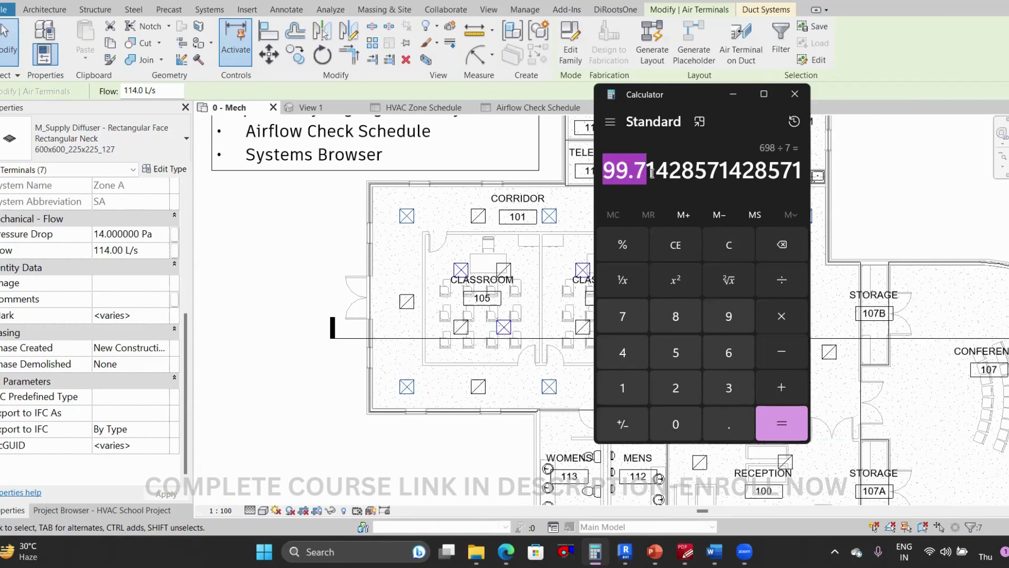
{"action": "left_click", "coordinate": [735, 97]}
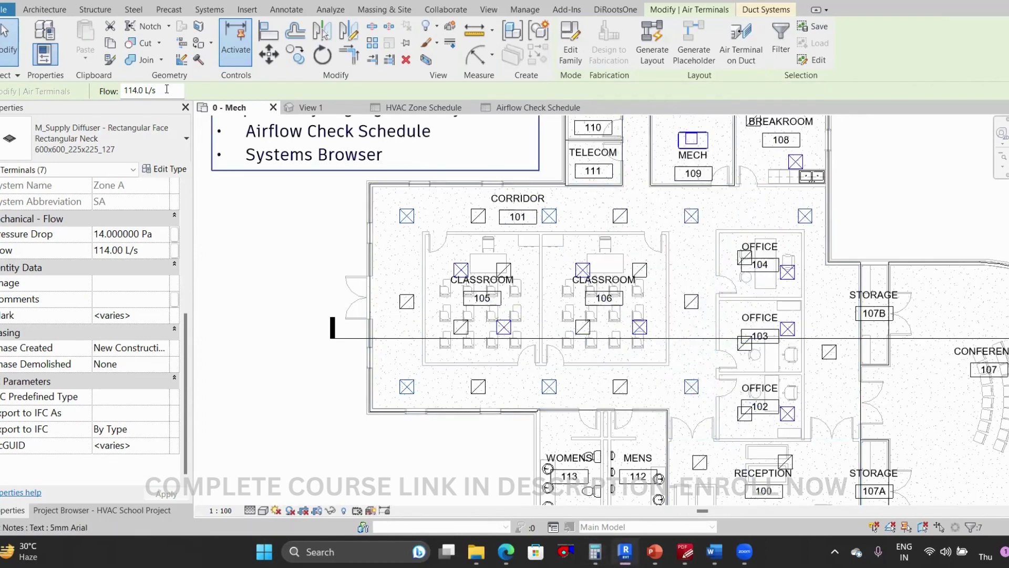
Set the flow of the seven selected corridor supply diffusers to 99.7 L/s and deselect them
{"action": "left_click_drag", "start_coordinate": [167, 90], "coordinate": [119, 98]}
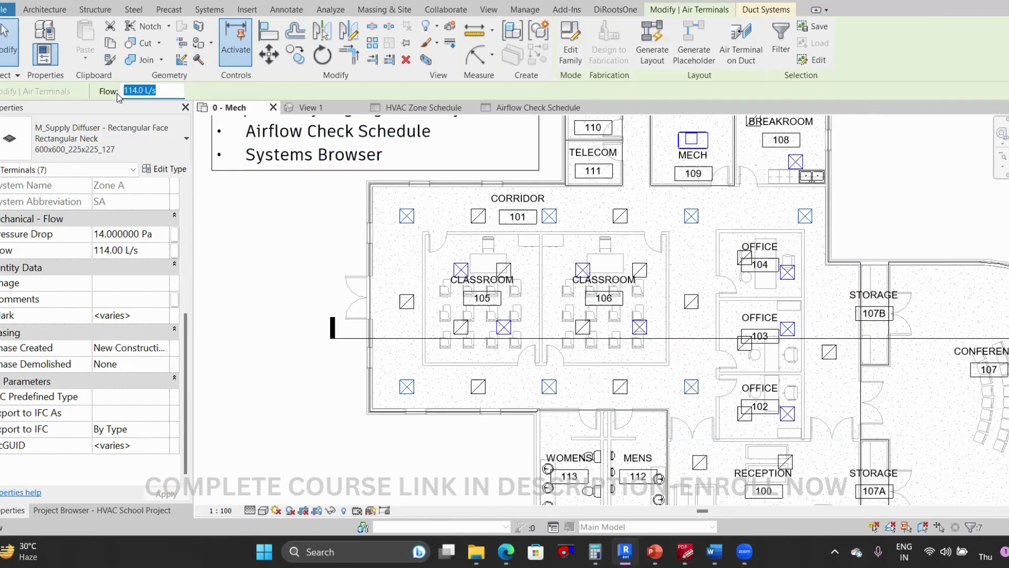
{"action": "type", "text": "99.7"}
{"action": "key", "text": "Return"}
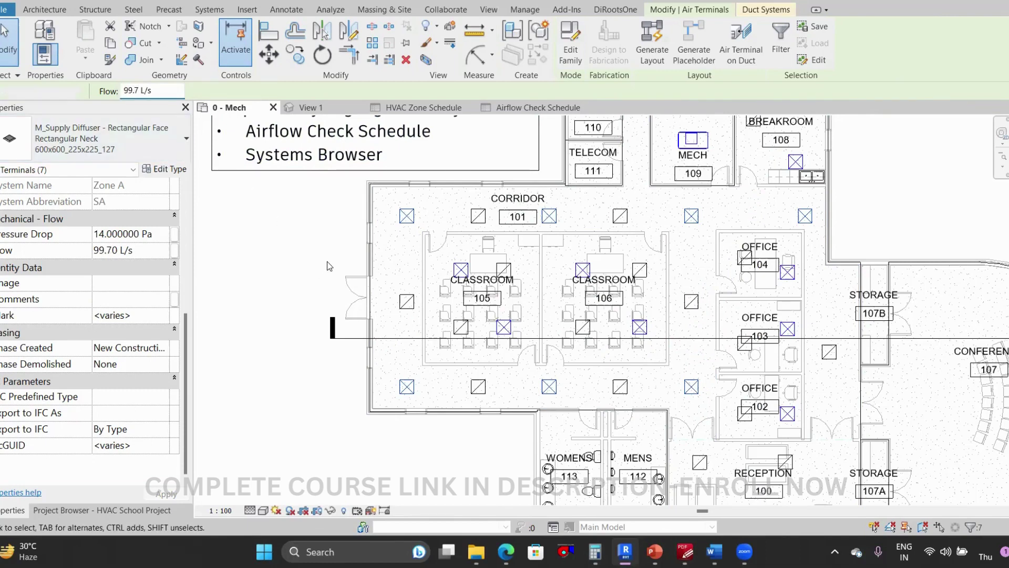
{"action": "left_click", "coordinate": [327, 261]}
Review the supply airflow delta of every Zone A space in the Airflow Check Schedule
{"action": "left_click", "coordinate": [538, 107]}
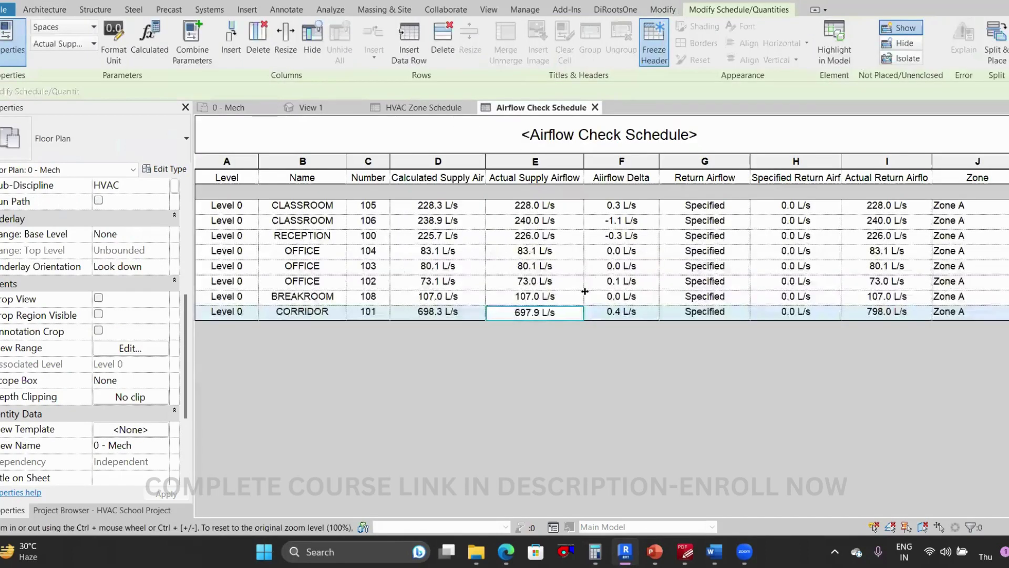
{"action": "left_click", "coordinate": [612, 268]}
{"action": "left_click", "coordinate": [697, 284]}
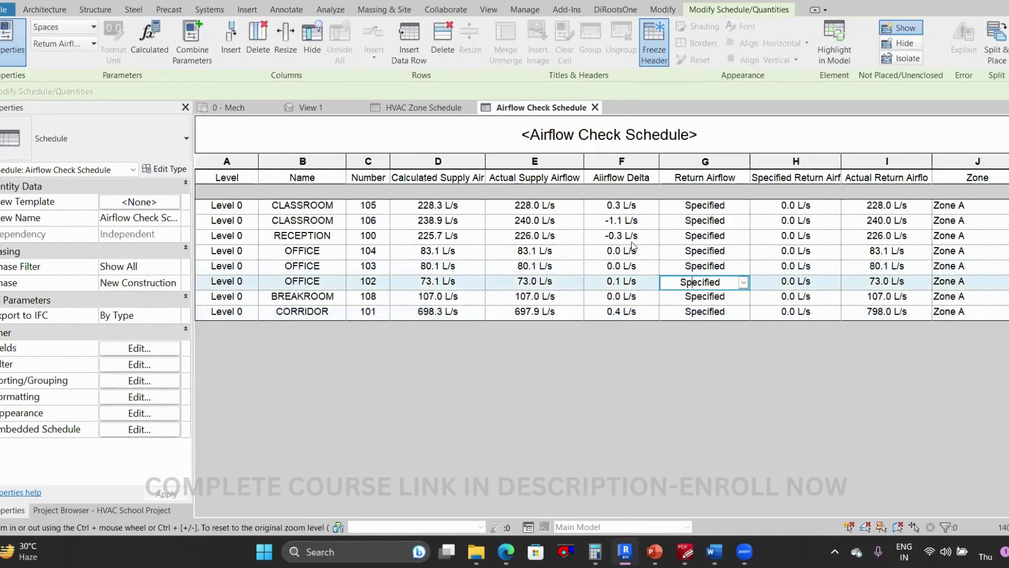
{"action": "left_click", "coordinate": [631, 237]}
{"action": "left_click", "coordinate": [629, 221]}
{"action": "left_click", "coordinate": [626, 239]}
{"action": "left_click", "coordinate": [626, 255]}
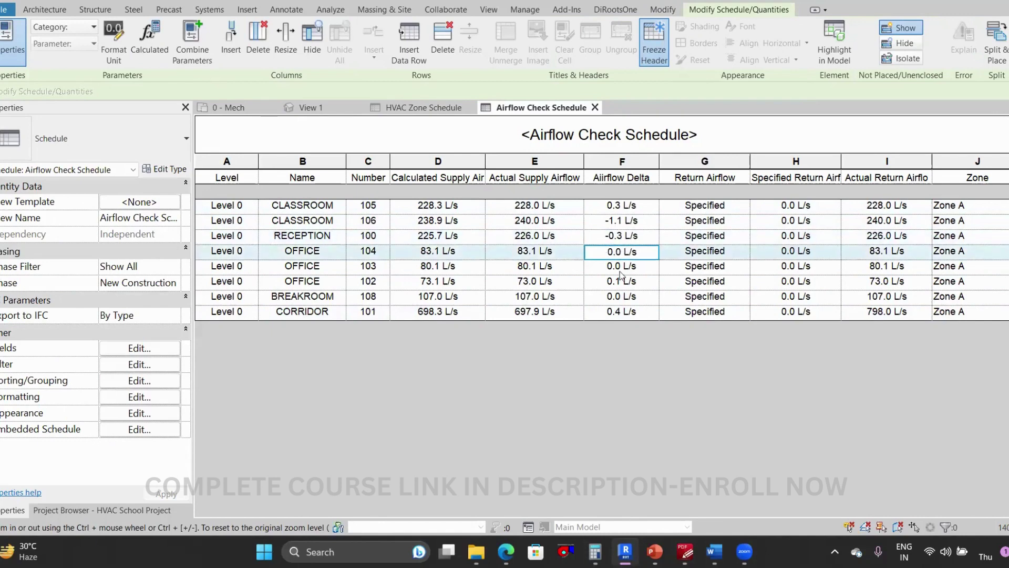
{"action": "left_click", "coordinate": [622, 279]}
{"action": "left_click", "coordinate": [621, 301]}
{"action": "left_click", "coordinate": [622, 312]}
{"action": "left_click", "coordinate": [622, 282]}
{"action": "left_click", "coordinate": [623, 266]}
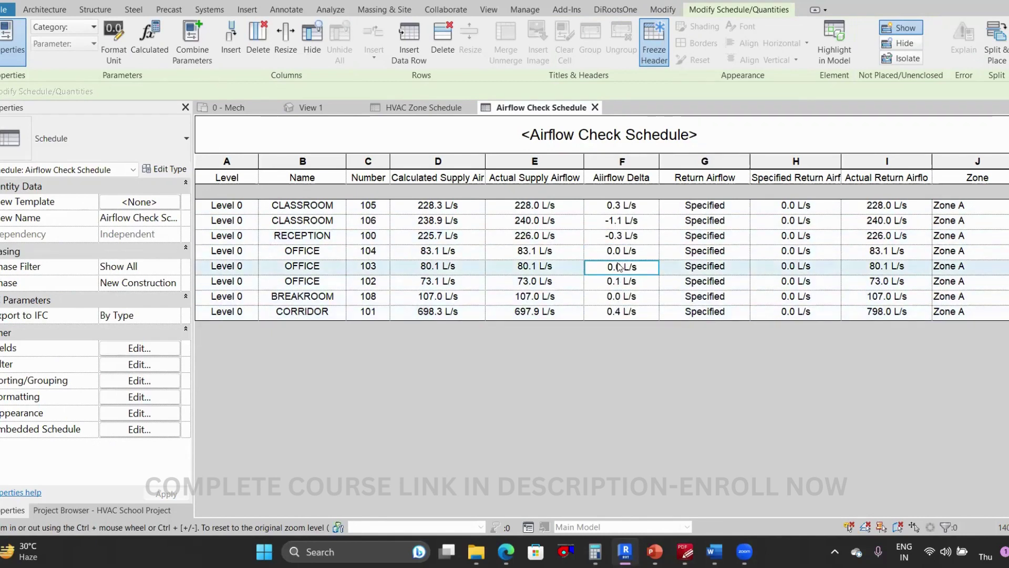
{"action": "left_click", "coordinate": [627, 236]}
{"action": "left_click", "coordinate": [627, 221]}
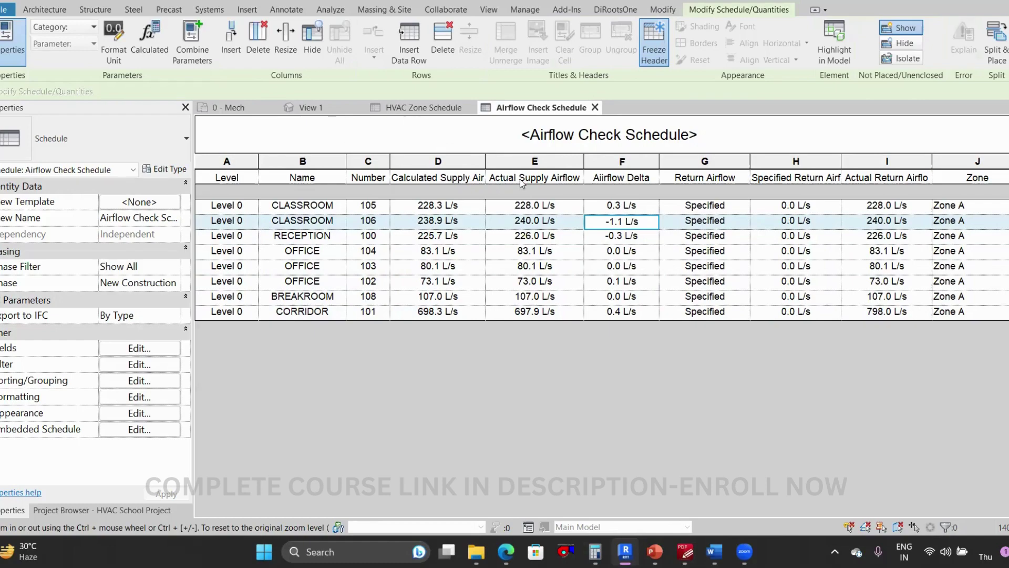
Inspect the Zone A duct system on the mechanical plan and Zone A in the HVAC Zone Schedule, and return to the Airflow Check Schedule
{"action": "left_click", "coordinate": [231, 107]}
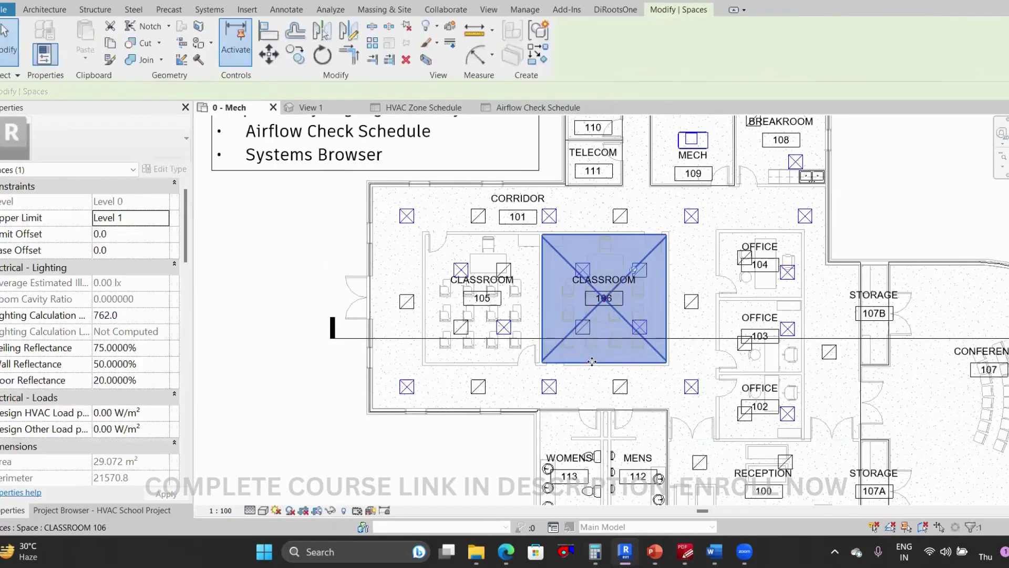
{"action": "scroll", "coordinate": [542, 352], "scroll_direction": "down", "scroll_amount": 3}
{"action": "left_click", "coordinate": [760, 268]}
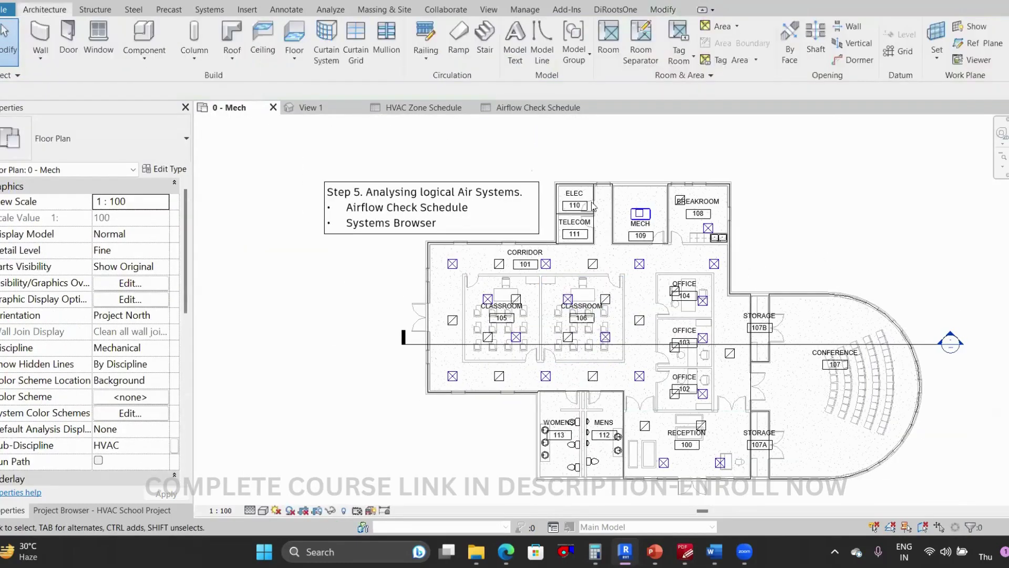
{"action": "scroll", "coordinate": [590, 204], "scroll_direction": "up", "scroll_amount": 1}
{"action": "key", "text": "Tab"}
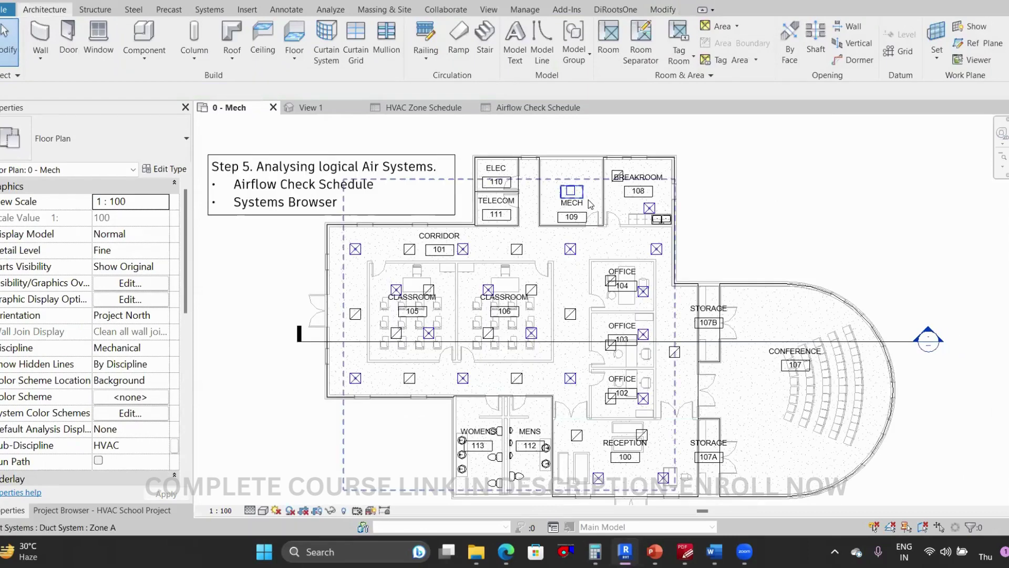
{"action": "left_click", "coordinate": [591, 205]}
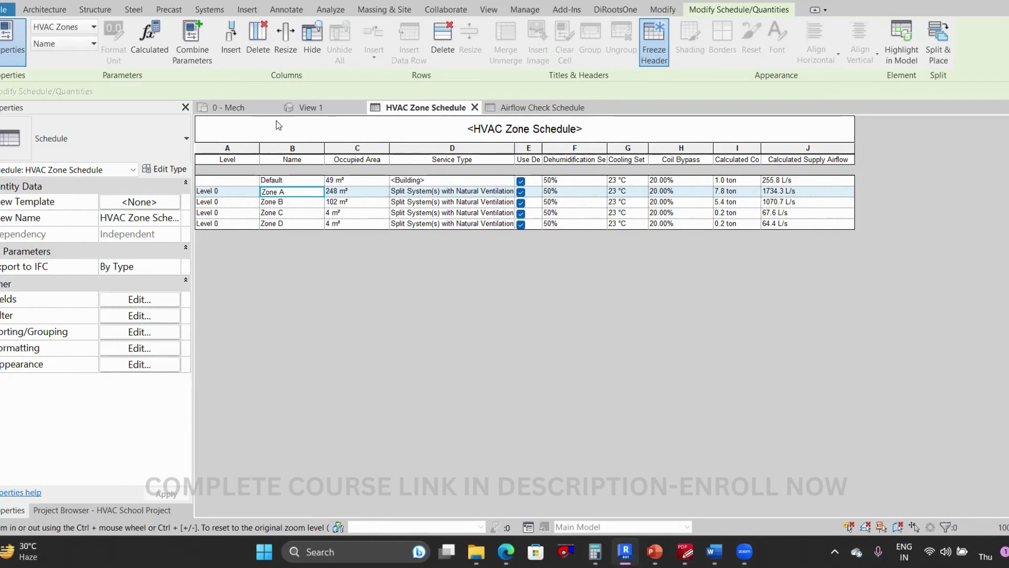
{"action": "left_click", "coordinate": [521, 110]}
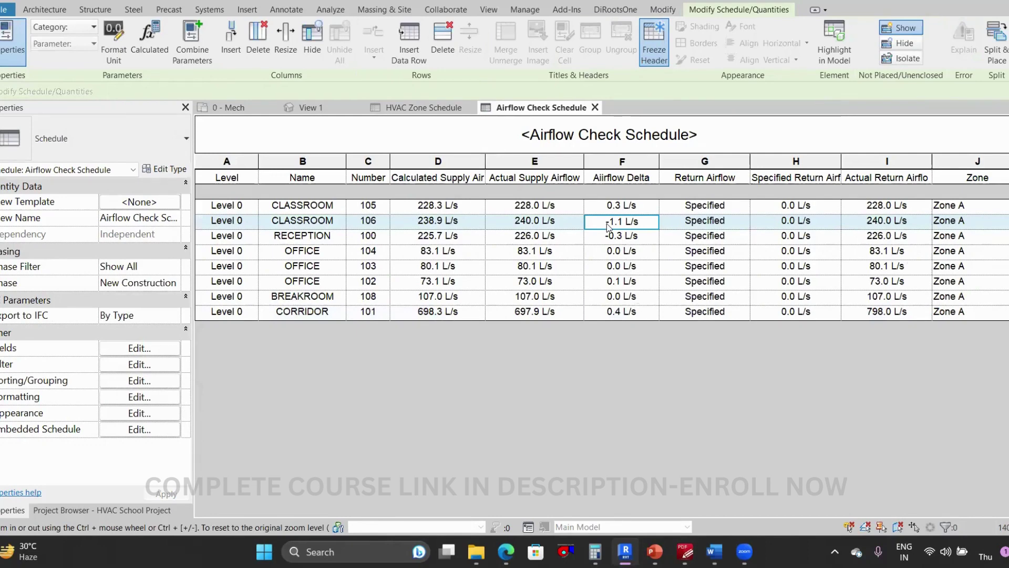
Set classroom 105's Return Airflow to Actual Supply Airflow and widen the Return Airflow column to show the full option name
{"action": "scroll", "coordinate": [462, 231], "scroll_direction": "down", "scroll_amount": 1, "text": "ctrl"}
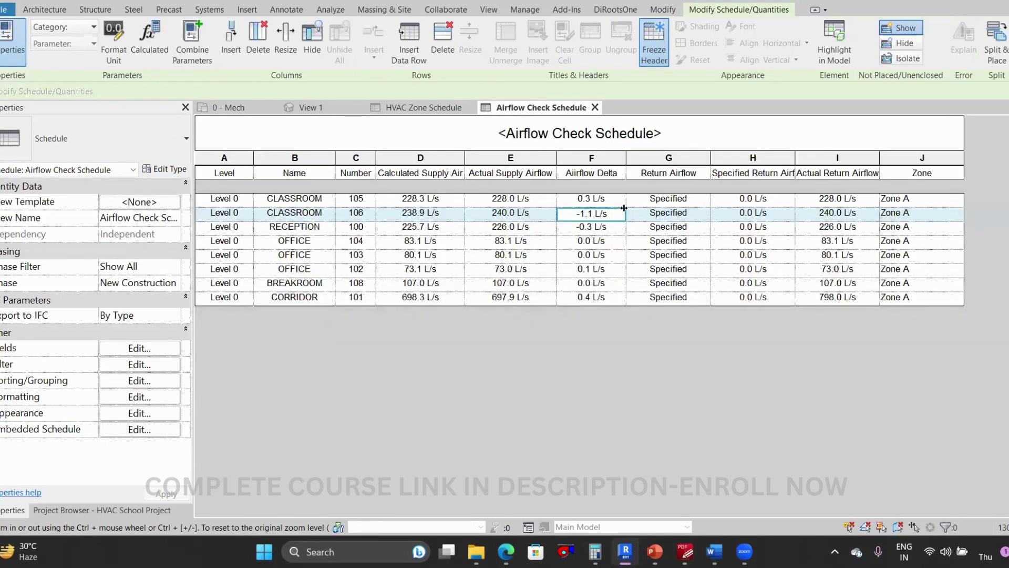
{"action": "left_click", "coordinate": [695, 200]}
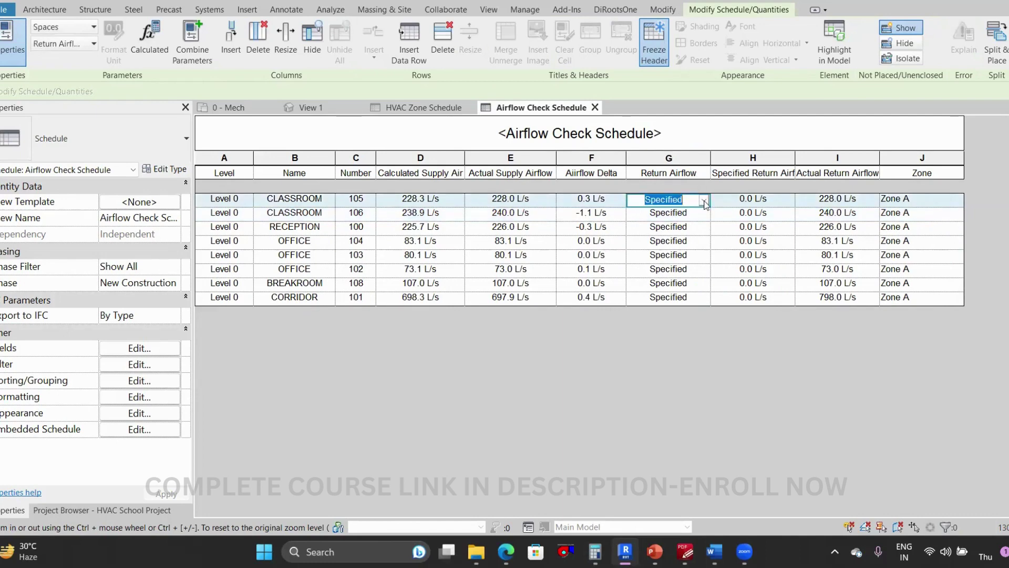
{"action": "left_click", "coordinate": [704, 200]}
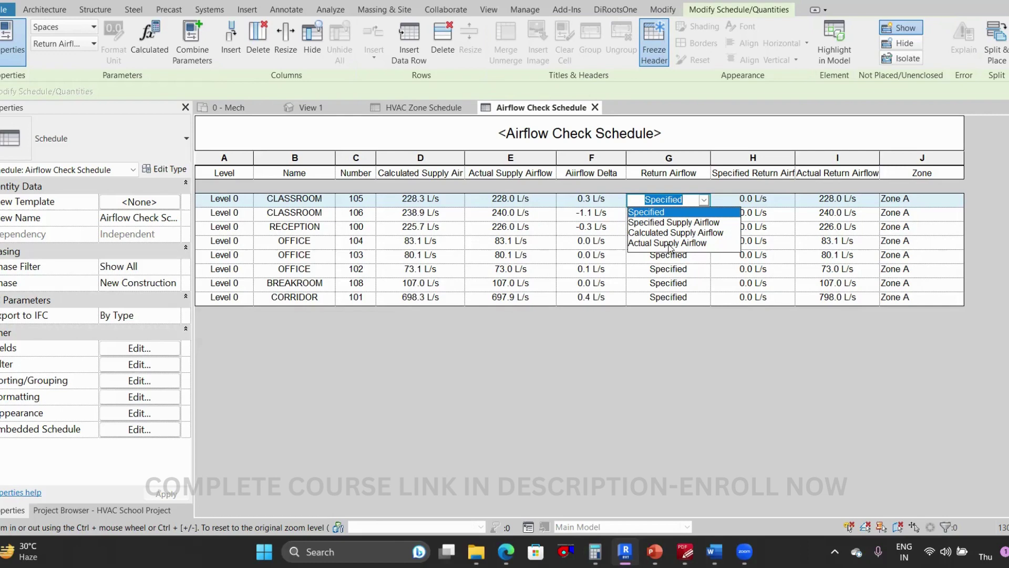
{"action": "left_click", "coordinate": [670, 243]}
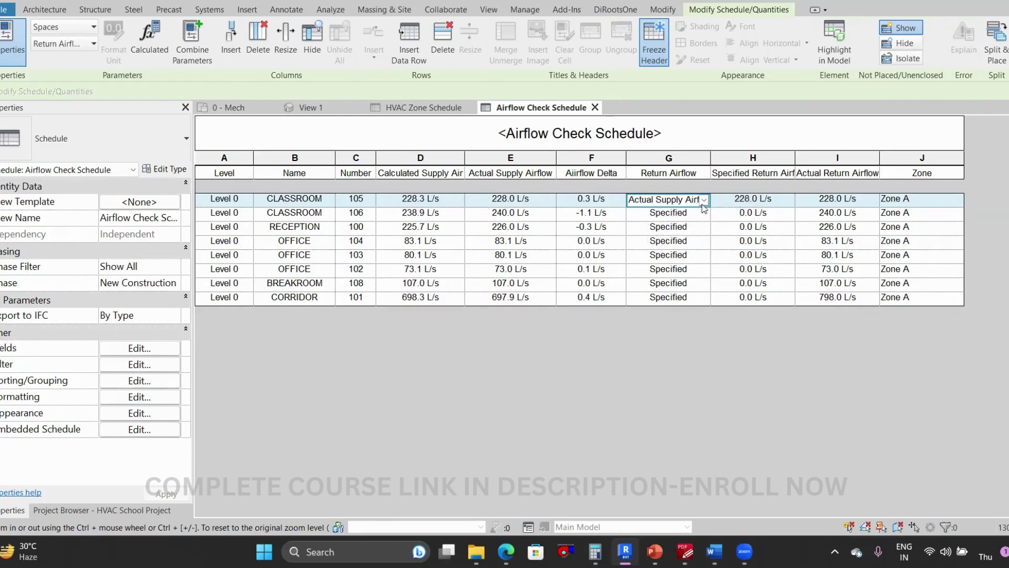
{"action": "left_click_drag", "start_coordinate": [711, 157], "coordinate": [726, 158]}
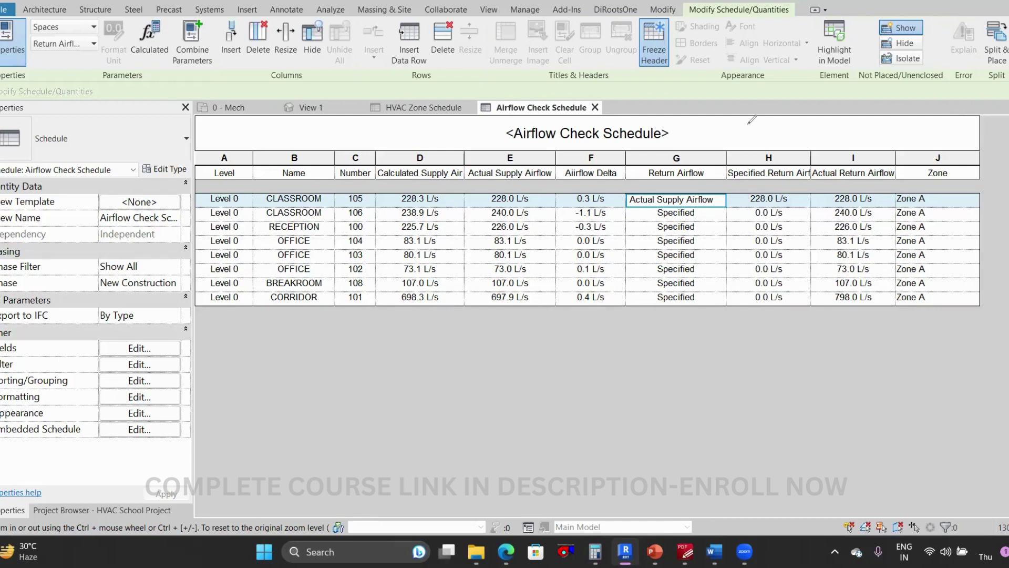
{"action": "mouse_move", "coordinate": [768, 192]}
{"action": "left_mouse_down"}
{"action": "mouse_move", "coordinate": [553, 171]}
{"action": "mouse_move", "coordinate": [523, 186]}
{"action": "mouse_move", "coordinate": [542, 193]}
{"action": "left_mouse_up"}
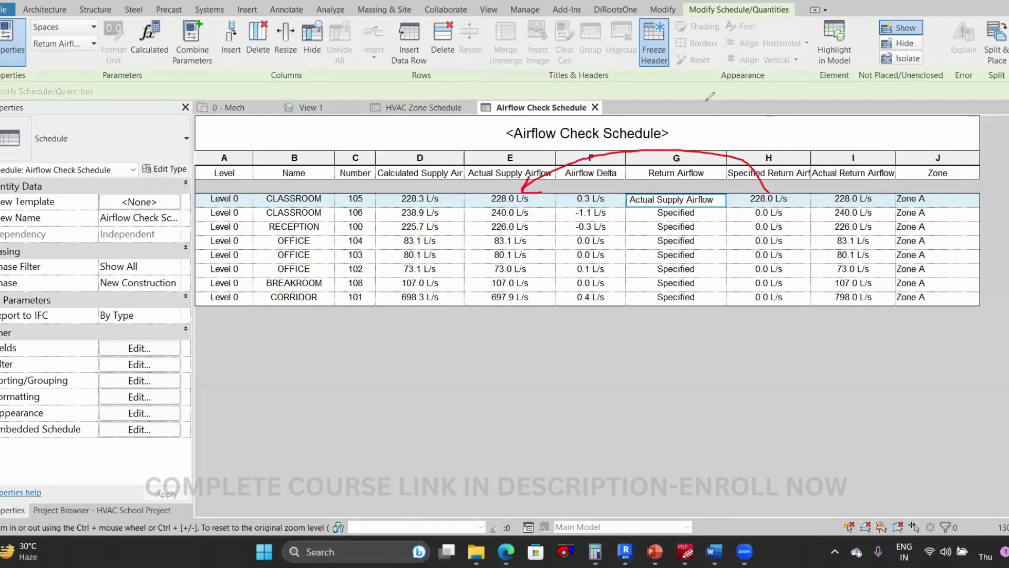
{"action": "key", "text": "Escape"}
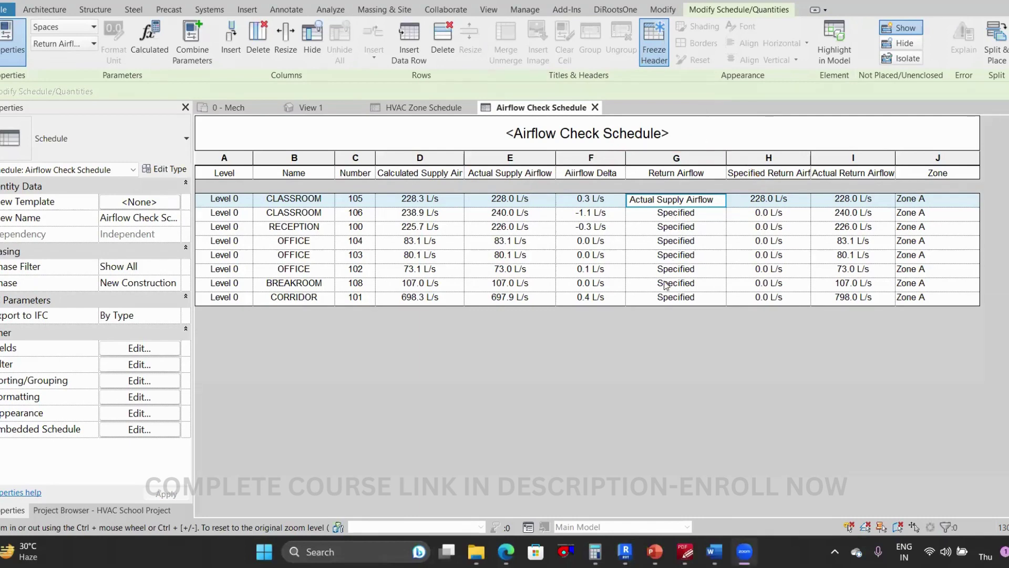
Select the seven spaces from classroom 106 to corridor 101 in the schedule and set their Return Airflow to Actual Supply Airflow in the mechanical plan
{"action": "left_click_drag", "start_coordinate": [294, 213], "coordinate": [337, 268]}
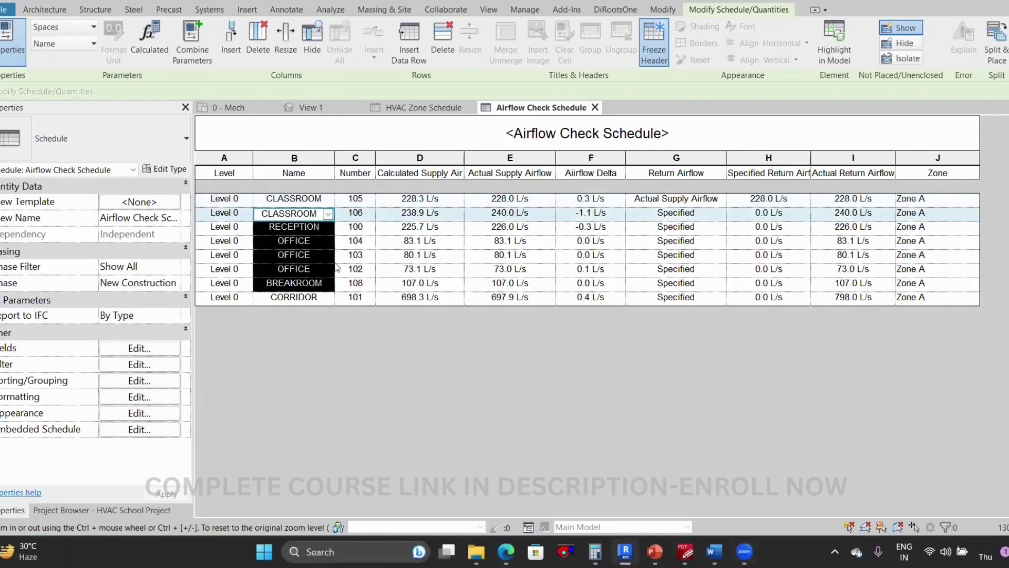
{"action": "left_click_drag", "start_coordinate": [273, 224], "coordinate": [274, 298]}
{"action": "left_click", "coordinate": [250, 104]}
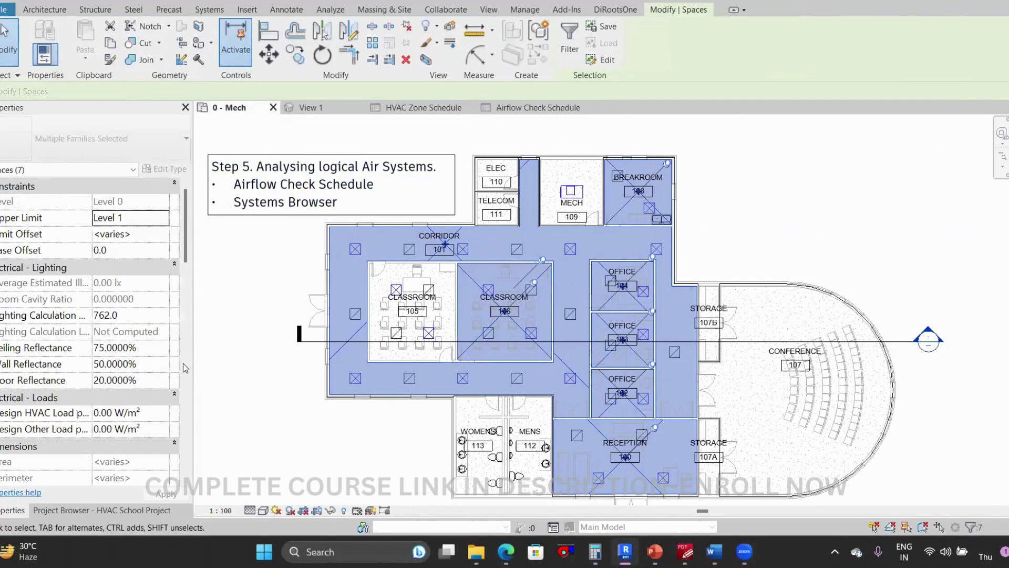
{"action": "scroll", "coordinate": [82, 402], "scroll_direction": "down", "scroll_amount": 10}
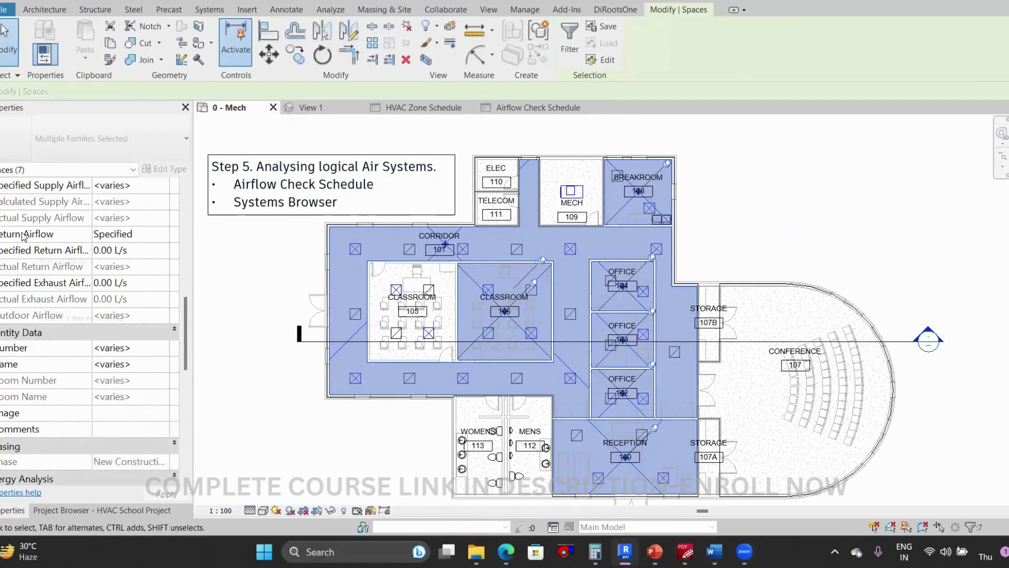
{"action": "left_click", "coordinate": [148, 233]}
{"action": "left_click", "coordinate": [163, 233]}
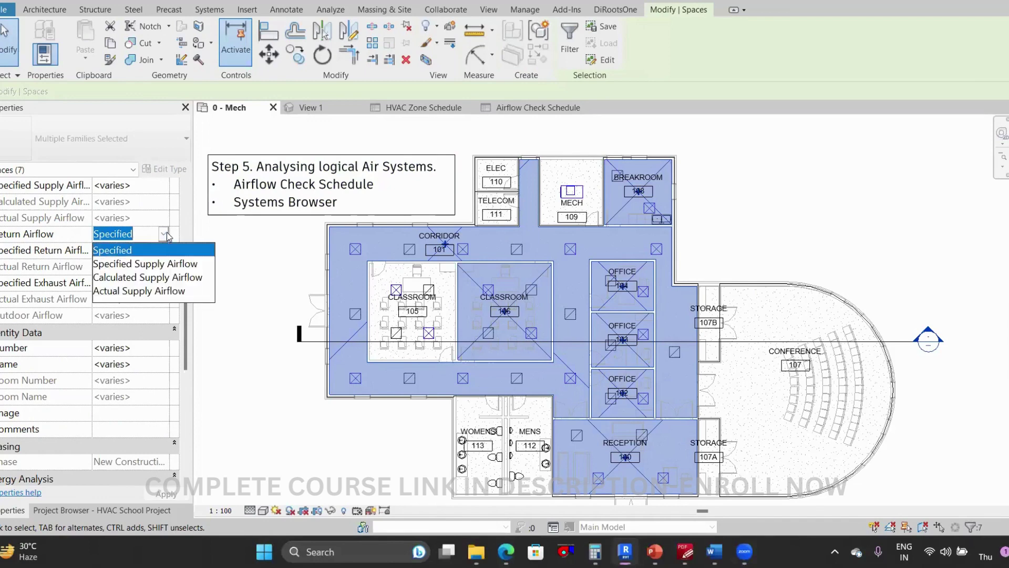
{"action": "left_click", "coordinate": [136, 291]}
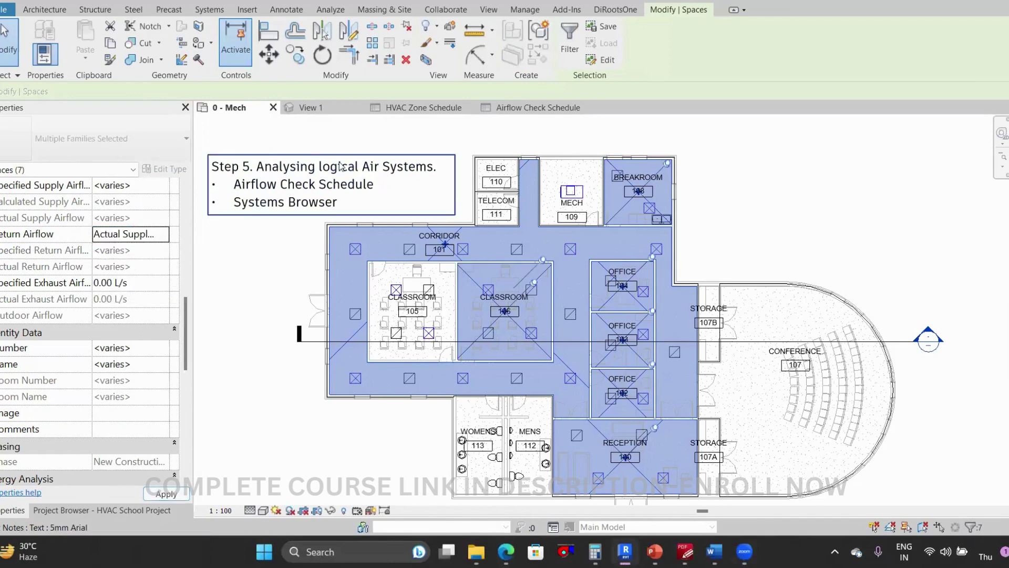
Return to the Airflow Check Schedule and widen the Specified Return Airflow column to fit its heading
{"action": "left_click", "coordinate": [531, 107]}
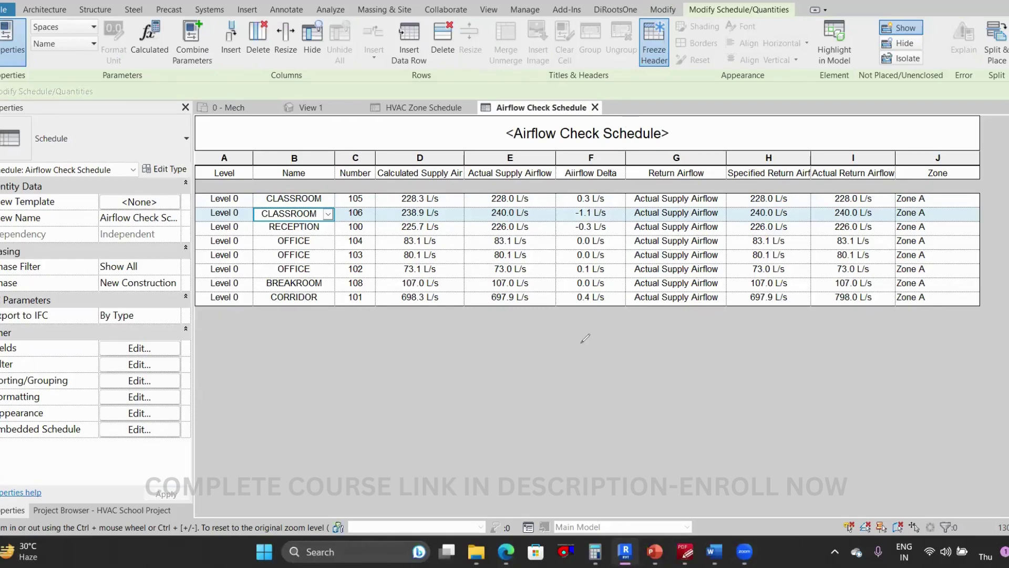
{"action": "mouse_move", "coordinate": [766, 284]}
{"action": "left_mouse_down"}
{"action": "mouse_move", "coordinate": [527, 305]}
{"action": "mouse_move", "coordinate": [549, 317]}
{"action": "left_mouse_up"}
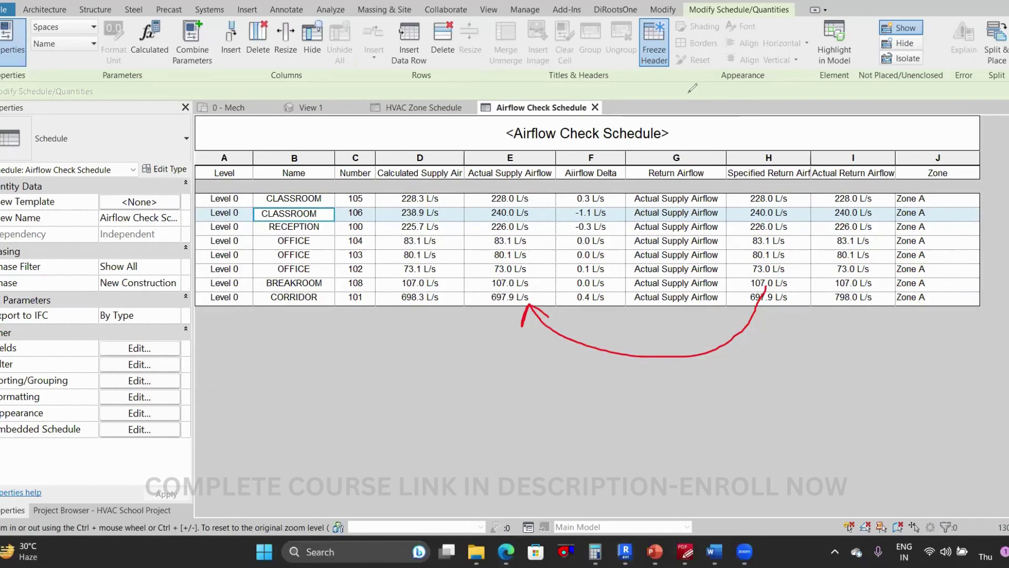
{"action": "left_click_drag", "start_coordinate": [811, 157], "coordinate": [835, 156]}
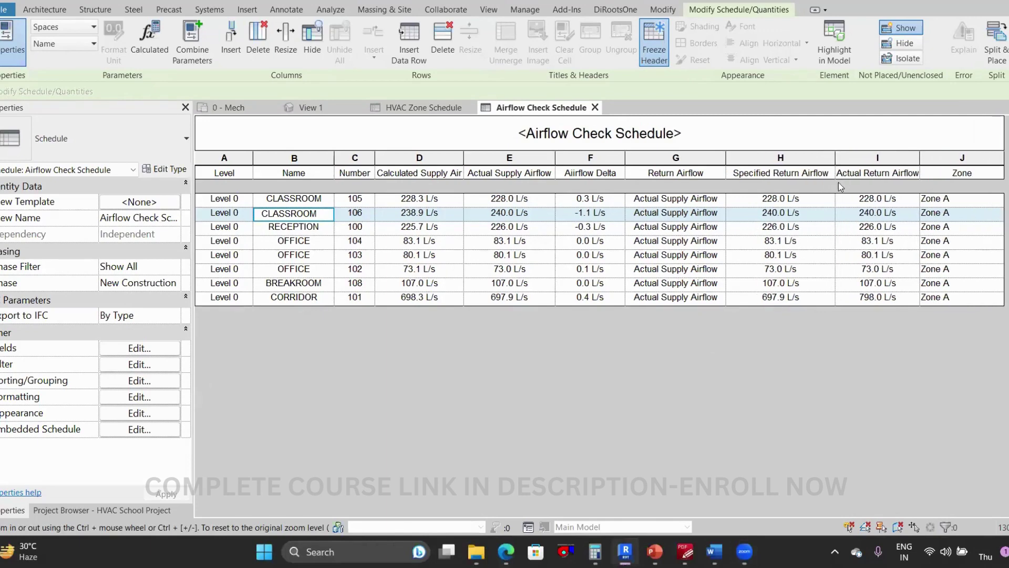
Widen the airflow delta column and append "Supply" to its heading
{"action": "left_click", "coordinate": [609, 160]}
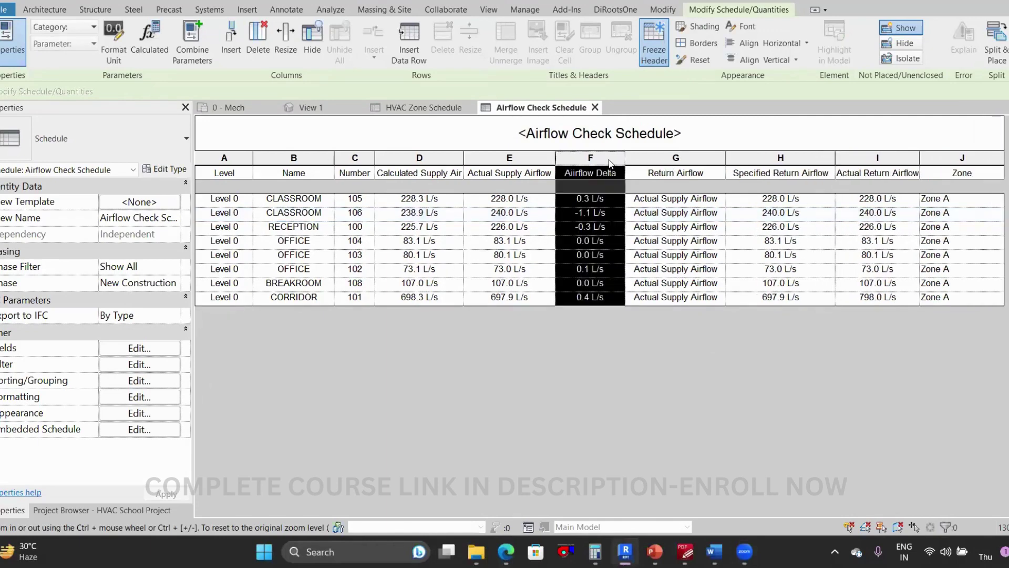
{"action": "left_click", "coordinate": [610, 171]}
{"action": "left_click_drag", "start_coordinate": [625, 157], "coordinate": [670, 159]}
{"action": "left_click", "coordinate": [652, 172]}
{"action": "left_click", "coordinate": [653, 172]}
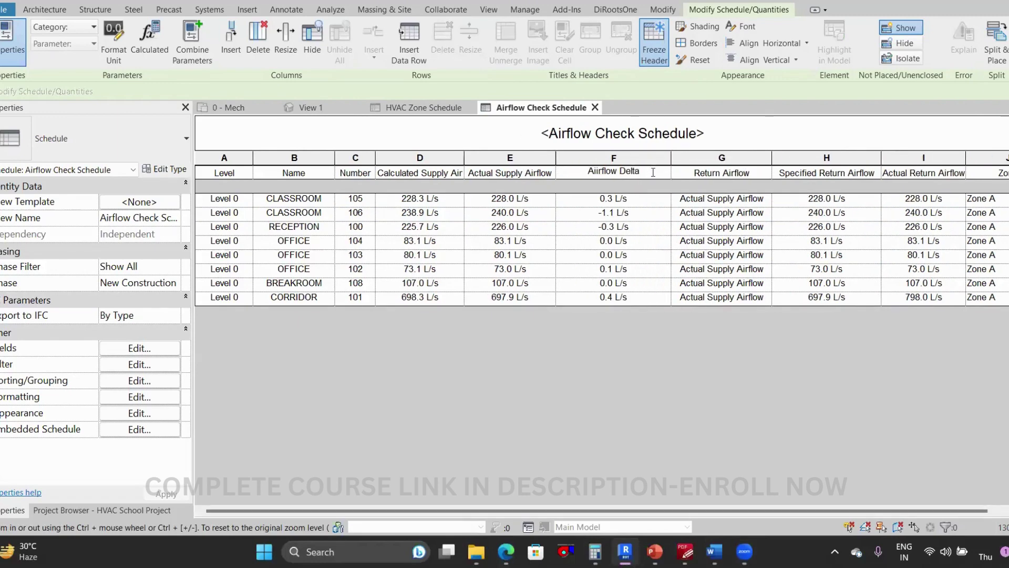
{"action": "type", "text": "Supply"}
{"action": "key", "text": "Return"}
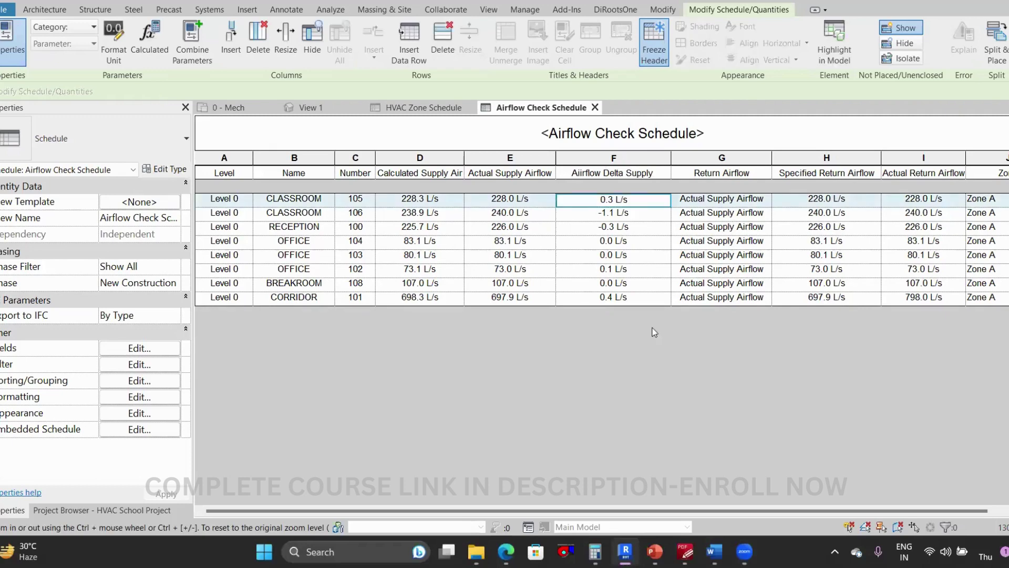
Widen the Actual Return Airflow column slightly to fit its heading
{"action": "left_click_drag", "start_coordinate": [660, 509], "coordinate": [730, 509]}
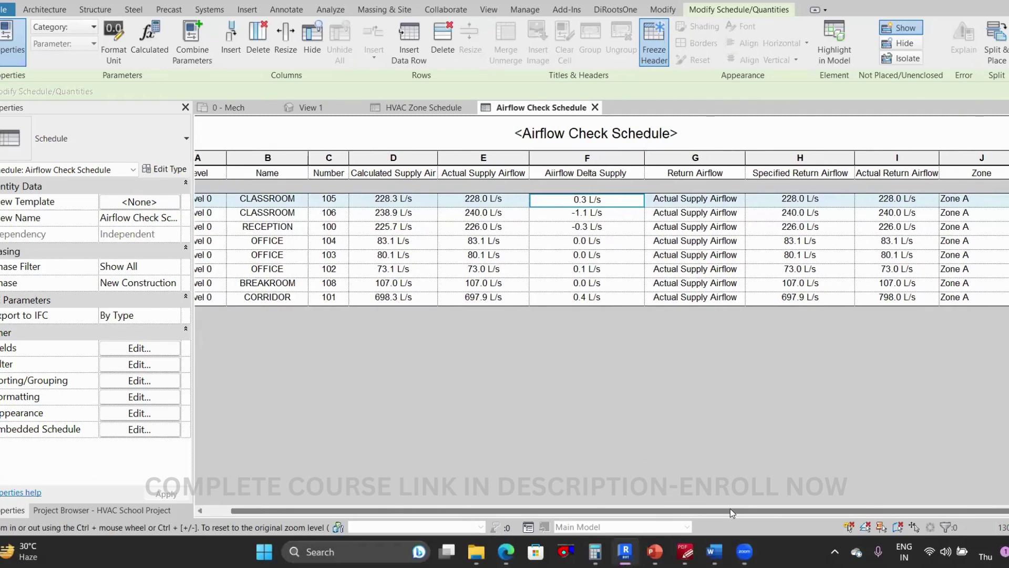
{"action": "left_click", "coordinate": [962, 158]}
{"action": "left_click_drag", "start_coordinate": [940, 157], "coordinate": [949, 158]}
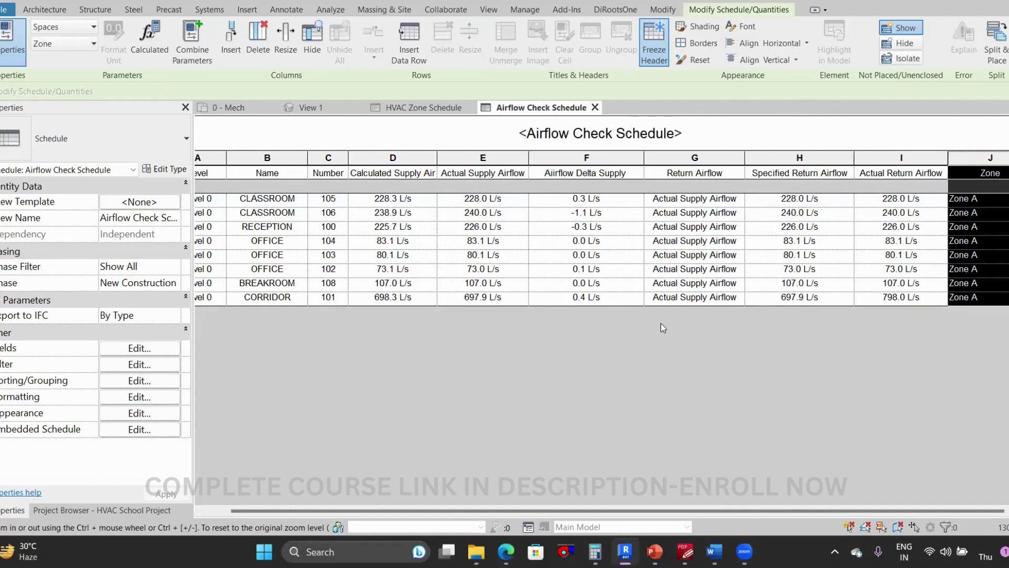